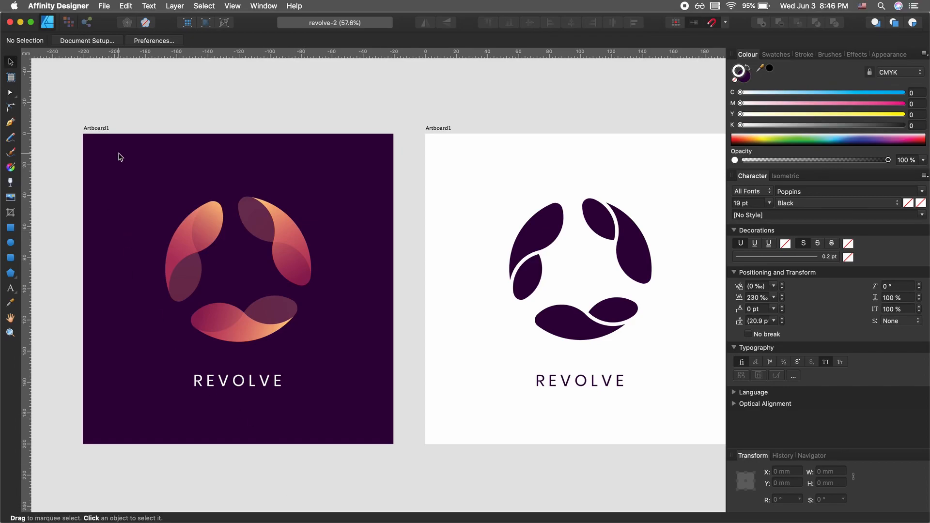
scroll(119, 153, up, 3)
scroll(237, 386, down, 5)
scroll(236, 386, left, 5)
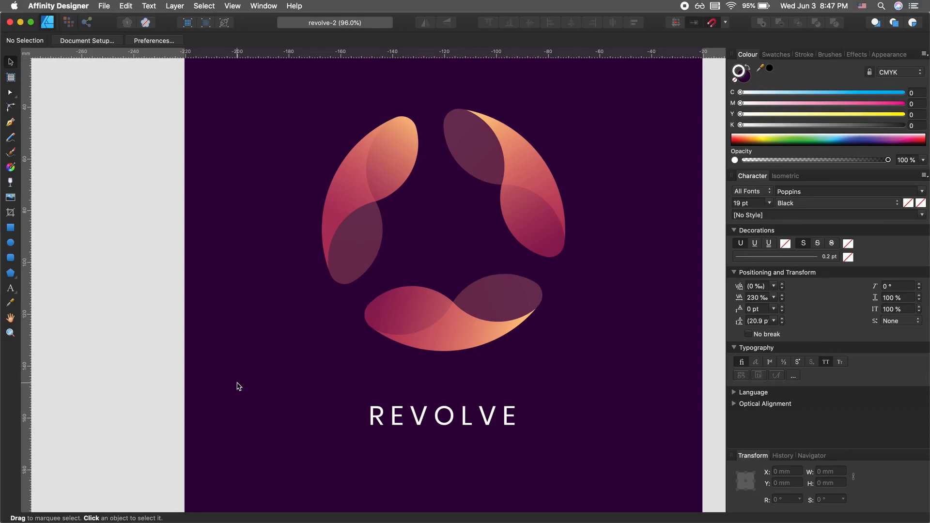
scroll(237, 386, right, 3)
scroll(236, 386, up, 2)
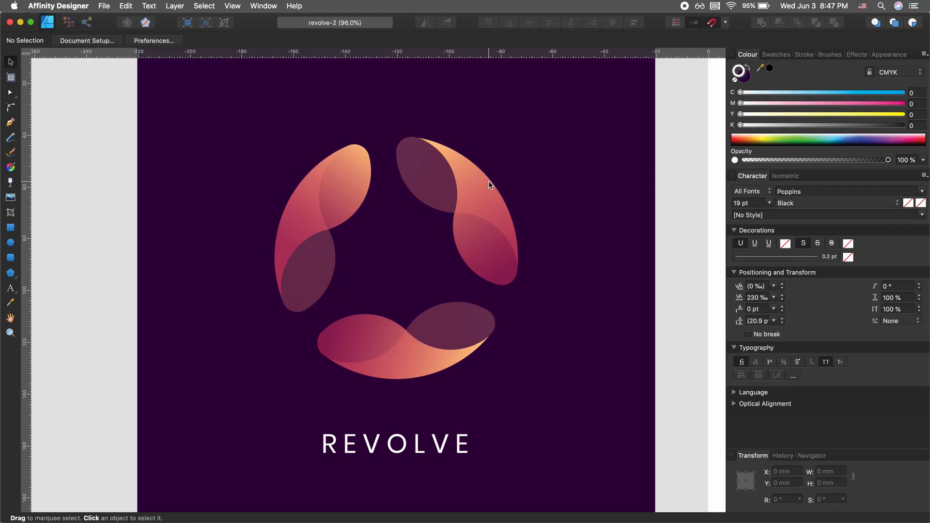
- Create a new 1280 × 720 px document from the WXGA 720p web preset
key(super+n)
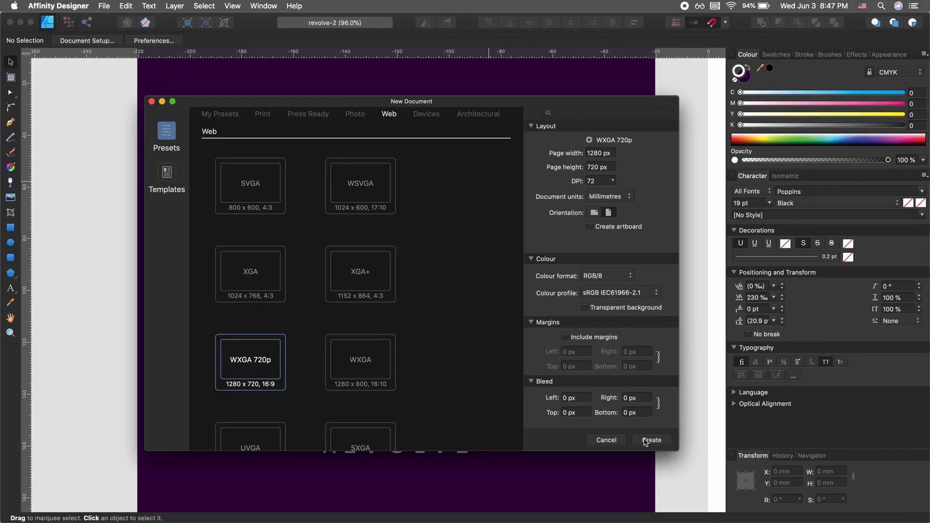
click(645, 439)
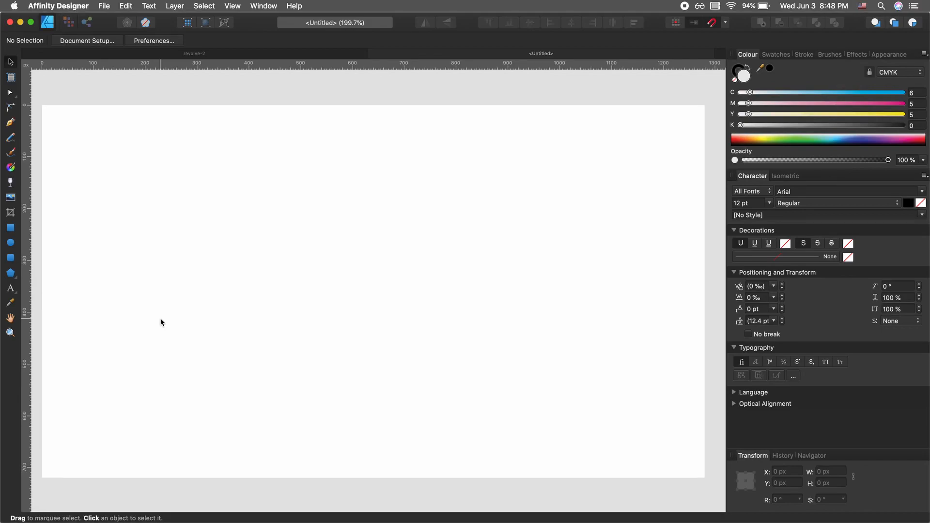
- Draw a circle about 444 px in diameter with the Ellipse tool and move it to the centre of the page
key(m)
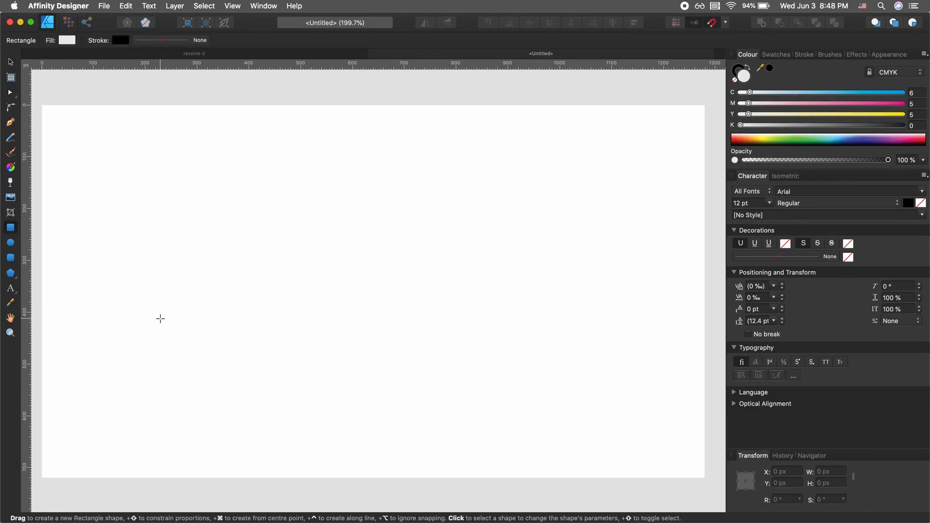
key(m)
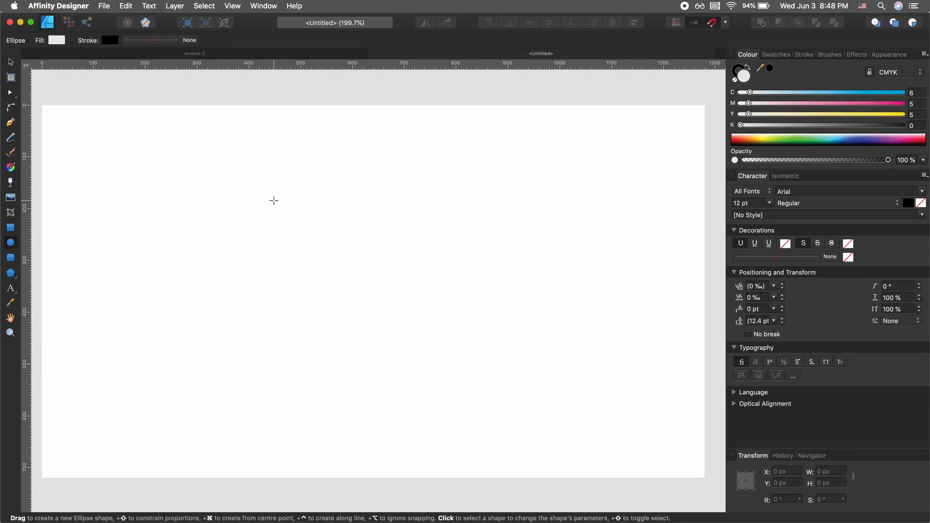
drag(242, 181, 467, 417)
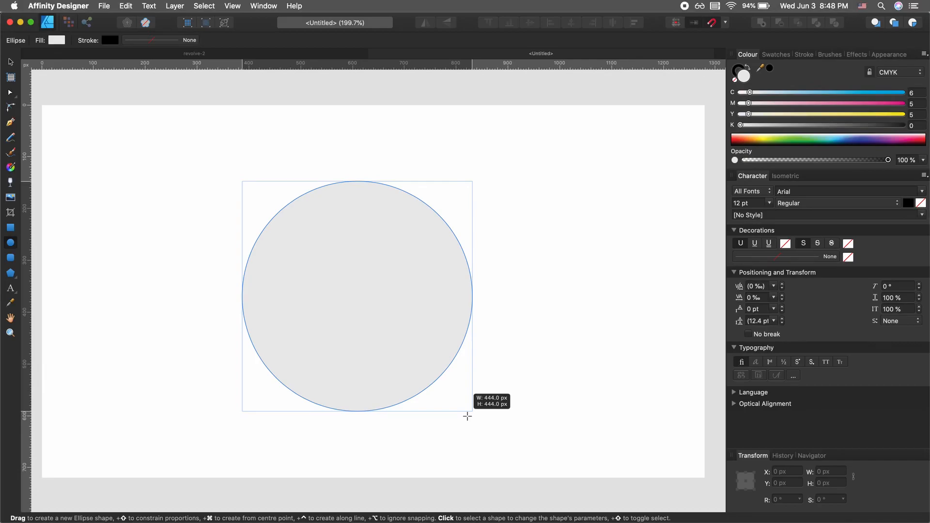
drag(467, 417, 467, 416)
key(v)
drag(398, 326, 417, 320)
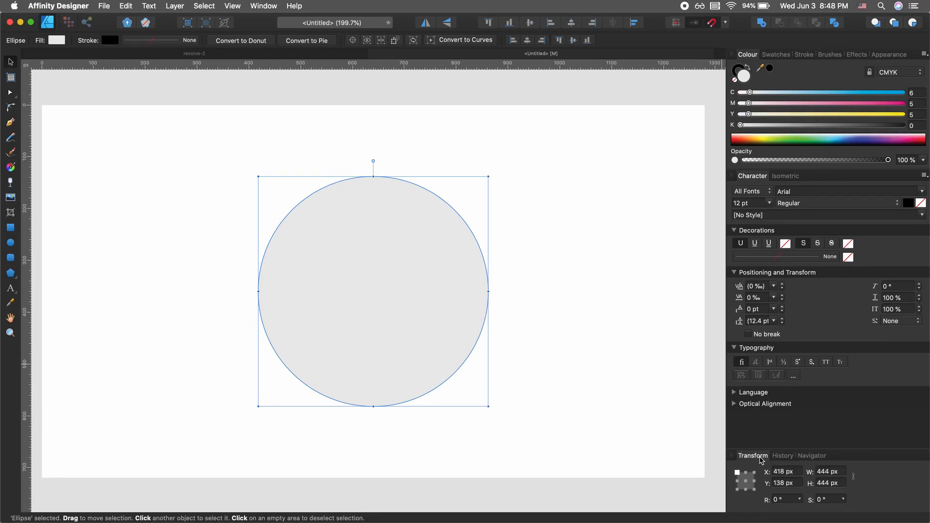
- Resize the circle to 400 × 400 px and move it back to the centre of the page
double_click(828, 471)
text(400)
key(Tab)
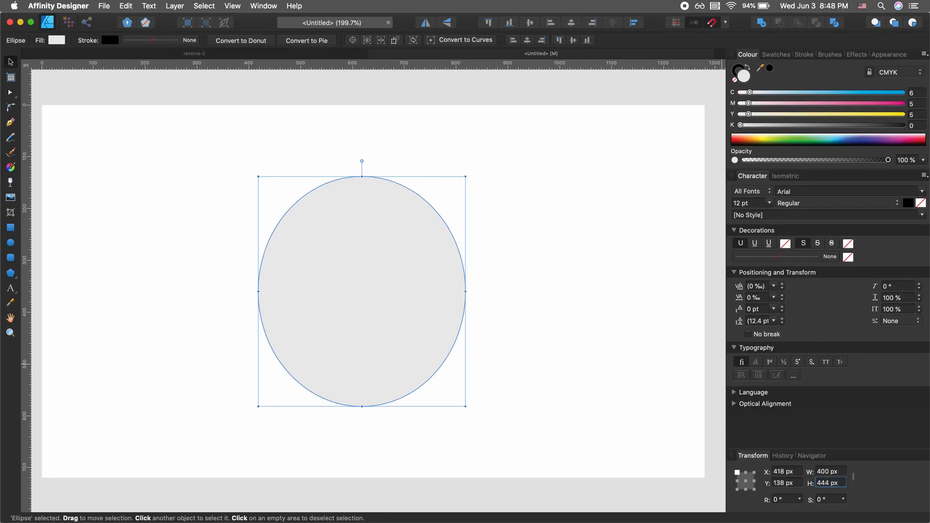
text(400)
key(Tab)
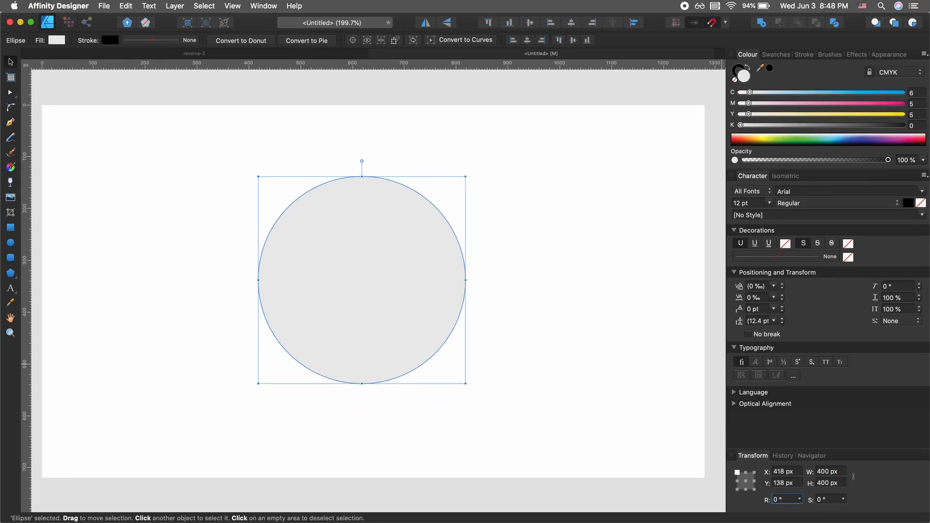
mouse_move(338, 241)
mouse_down()
mouse_move(339, 291)
mouse_move(349, 255)
mouse_up()
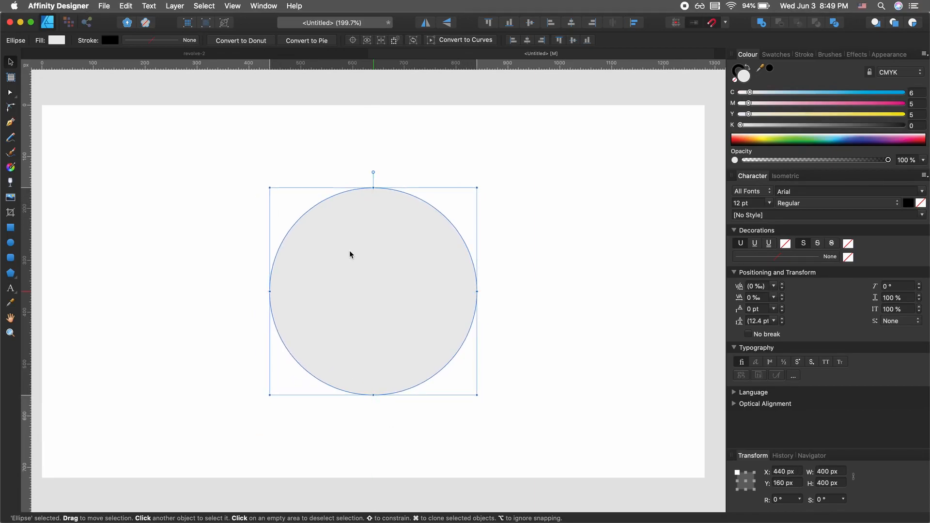
- Apply the default white fill and 1 pt black stroke to the circle, and leave it deselected
key(d)
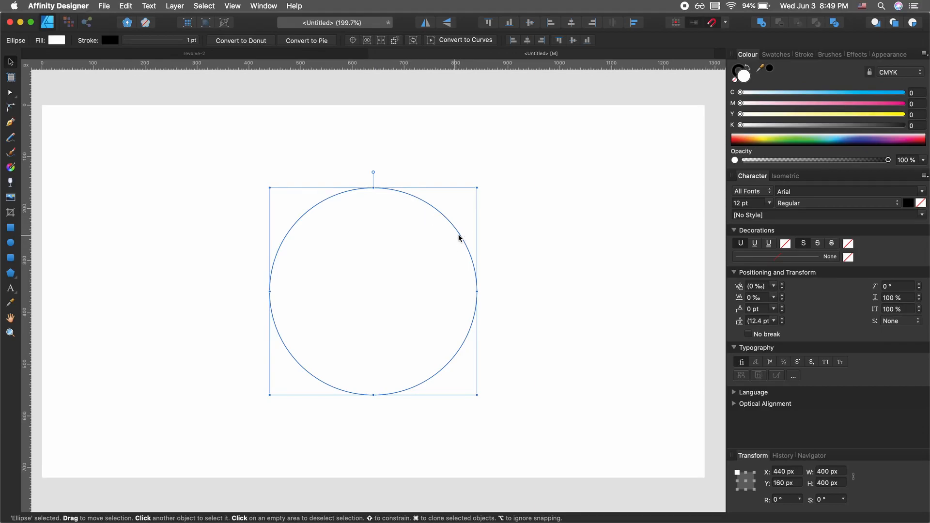
click(493, 239)
drag(492, 236, 363, 348)
click(579, 239)
click(415, 267)
click(557, 289)
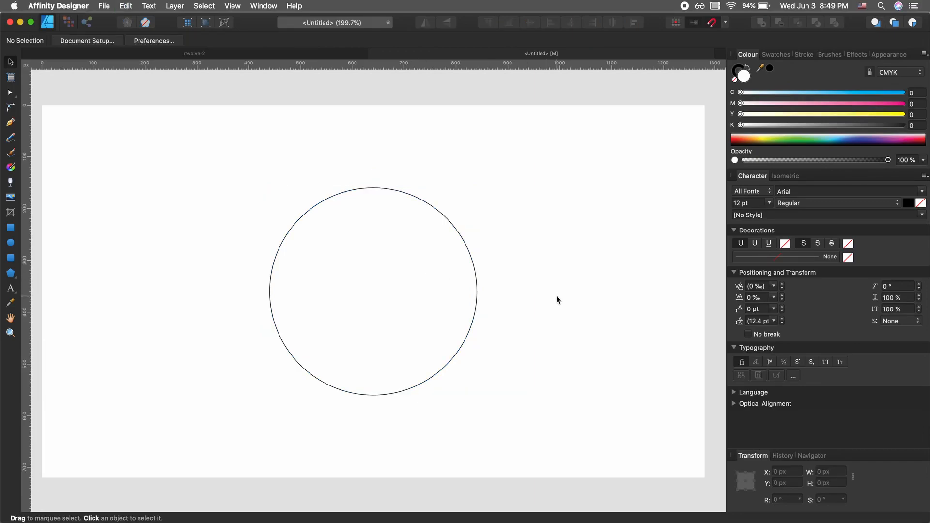
- Duplicate the 400 px circle in place and resize the copy about its centre to 200 × 200 px
key(super+a)
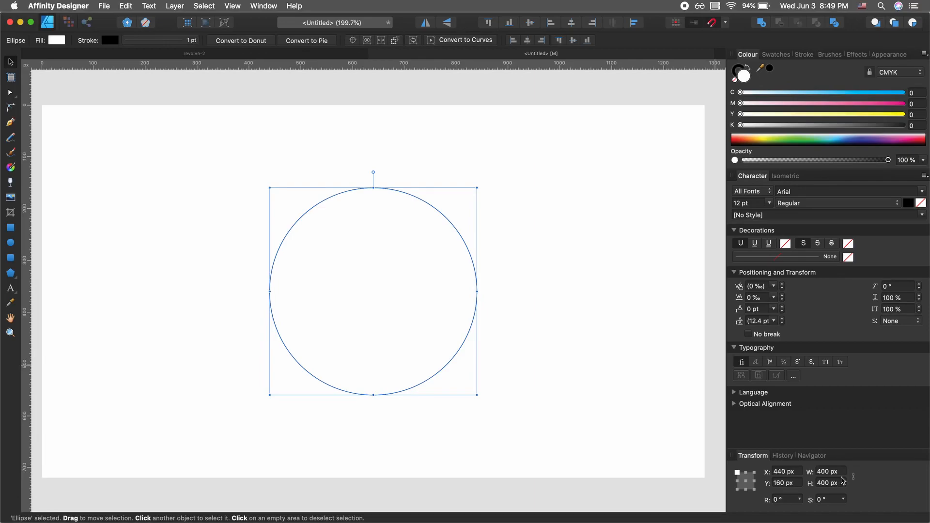
click(746, 483)
click(822, 472)
text(200)
key(Tab)
text(200)
key(Tab)
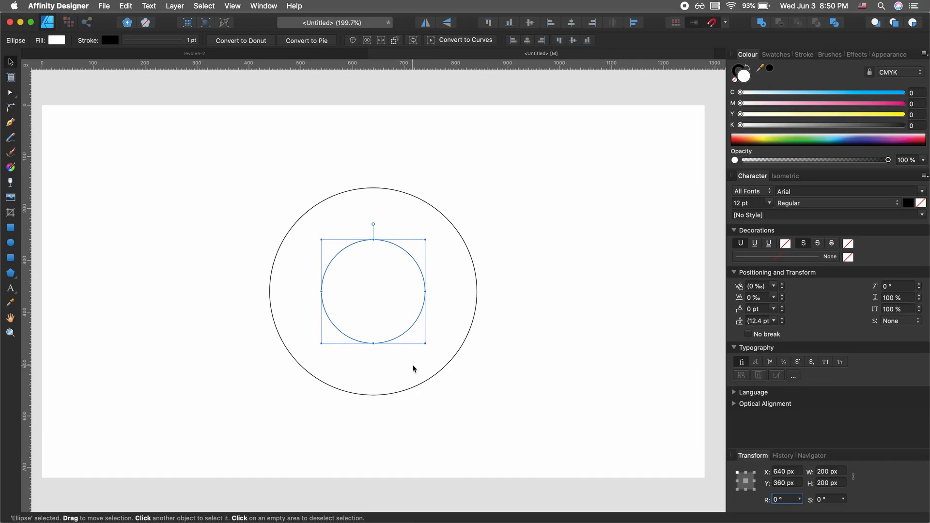
click(506, 304)
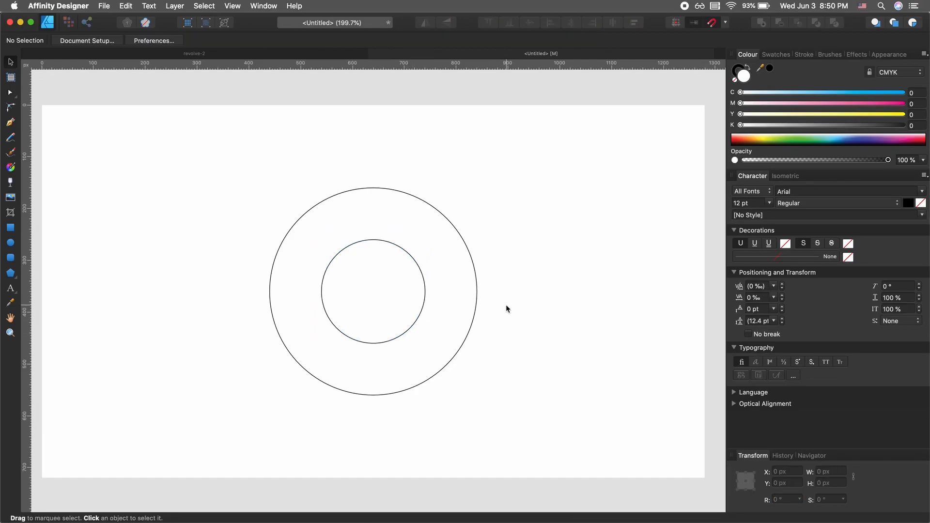
- Move the small circle horizontally so its centre sits on the large circle's left edge, at X 440 px, Y 360 px
click(424, 302)
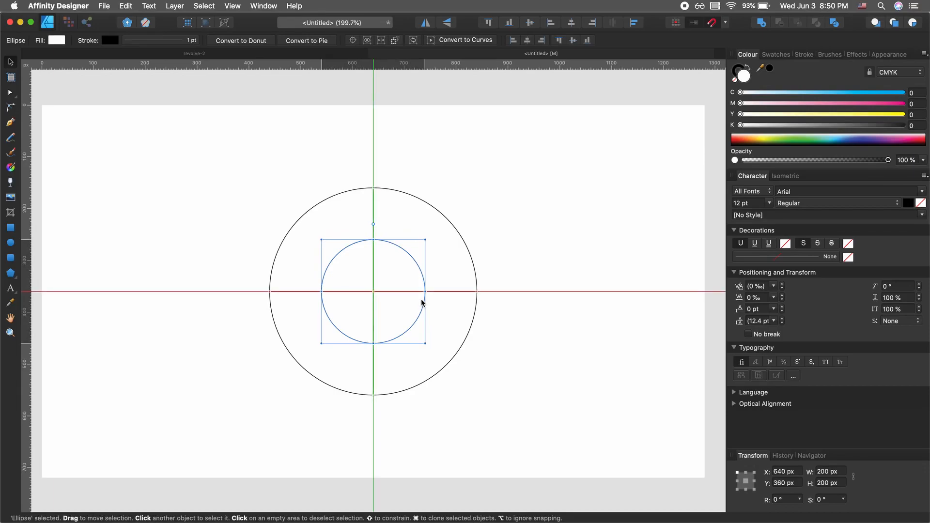
drag(421, 304, 324, 304)
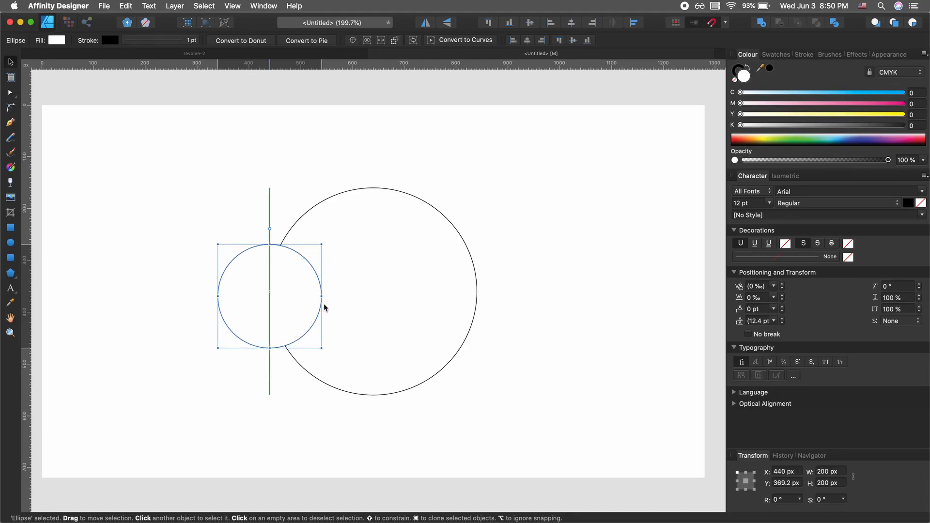
drag(324, 304, 323, 305)
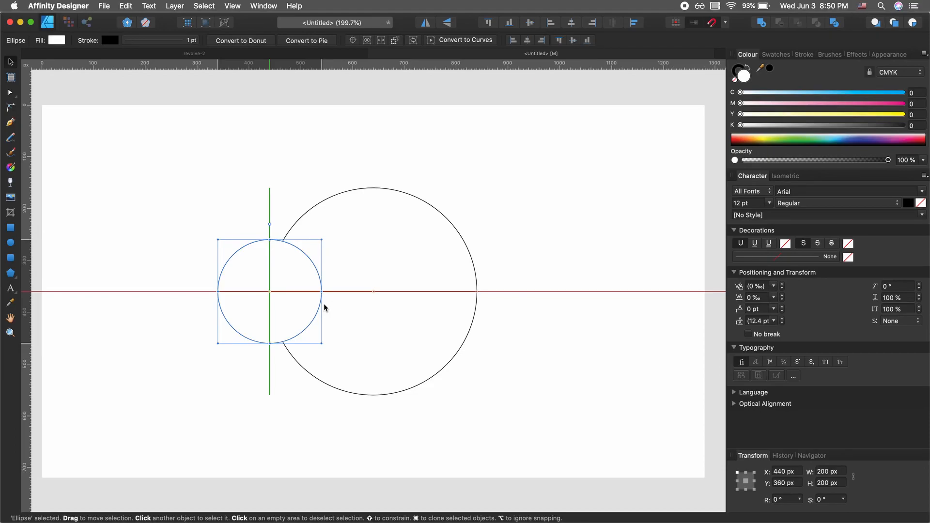
drag(323, 303, 323, 303)
click(342, 283)
click(256, 301)
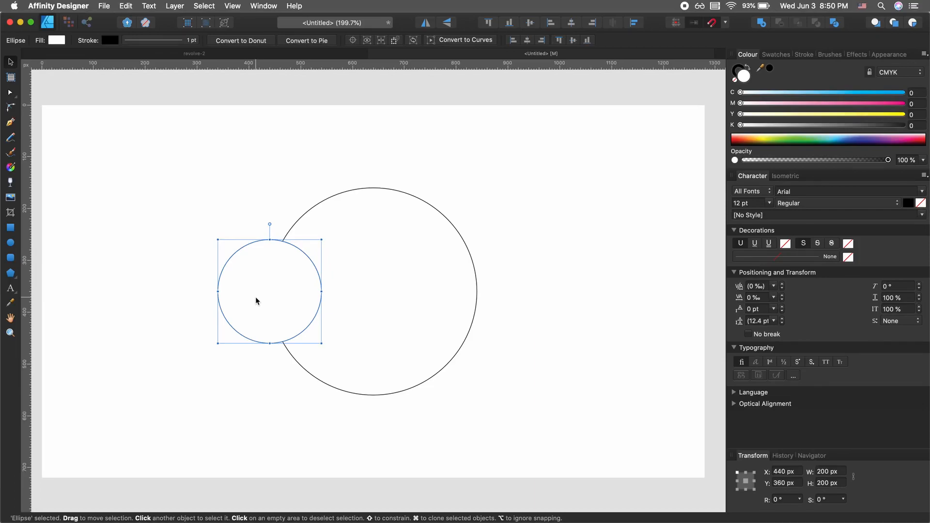
- Duplicate the small circle and snap the copy to the centre of the large circle
drag(257, 298, 321, 313)
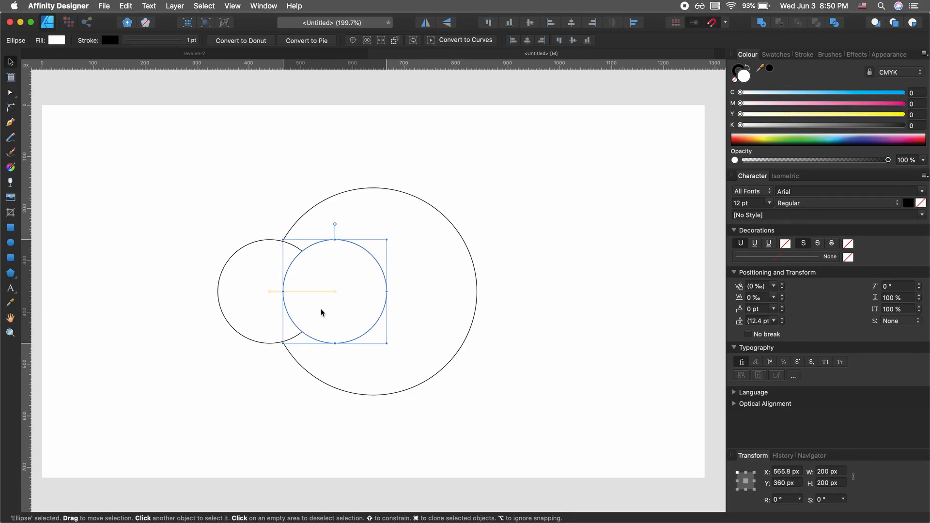
drag(321, 312, 361, 307)
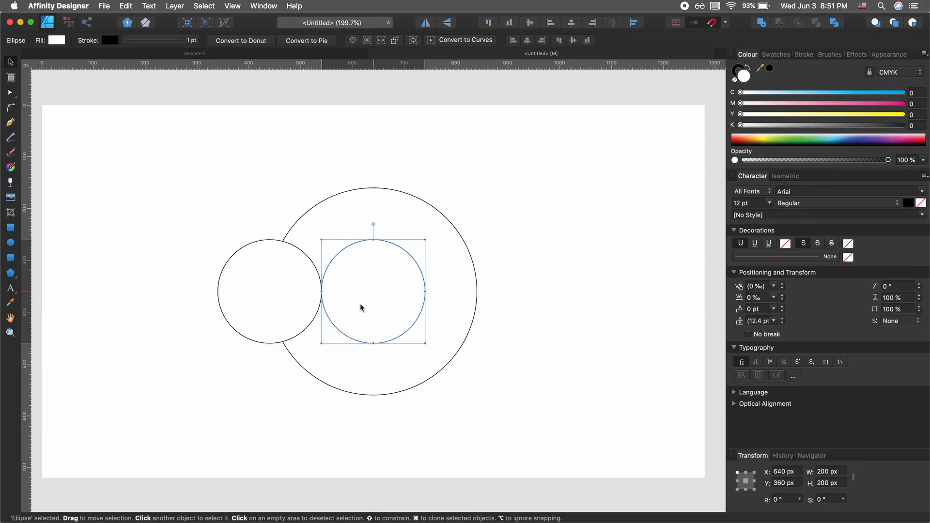
click(389, 423)
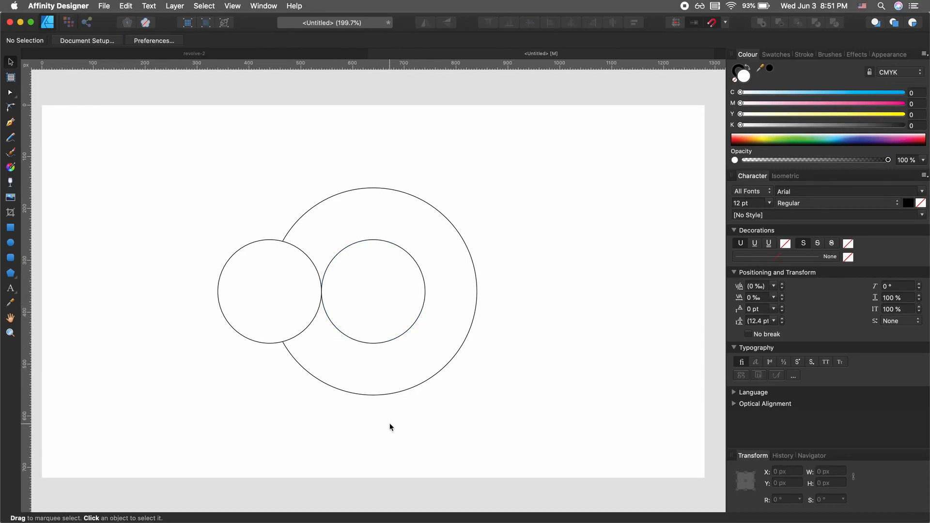
- Nudge the centred small circle 1 px left into its neighbour and check their overlap up close in outline view
click(384, 274)
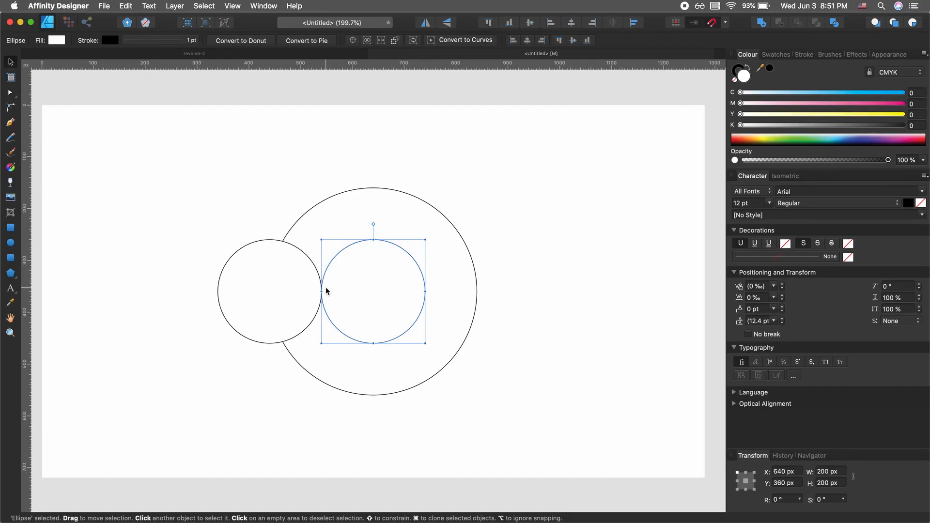
key(z)
drag(338, 282, 560, 176)
drag(241, 336, 611, 213)
drag(345, 276, 483, 221)
key(v)
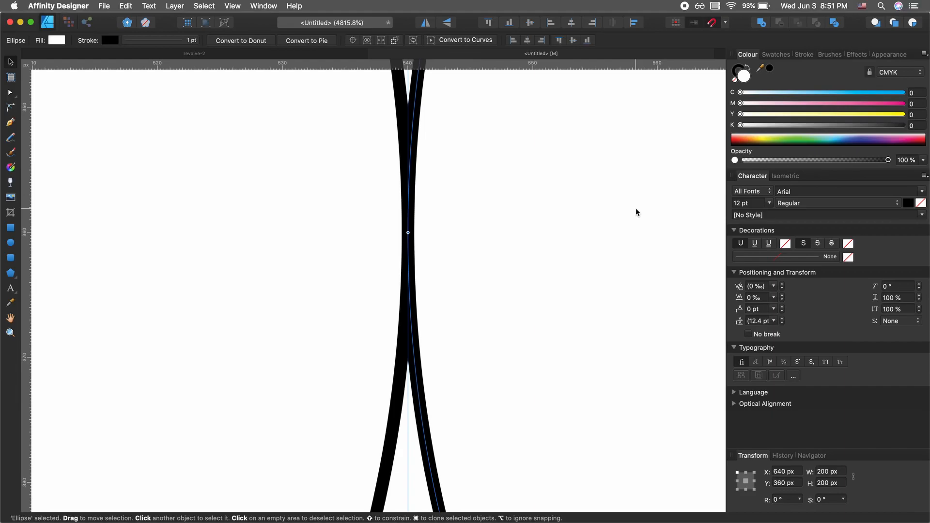
key(Left)
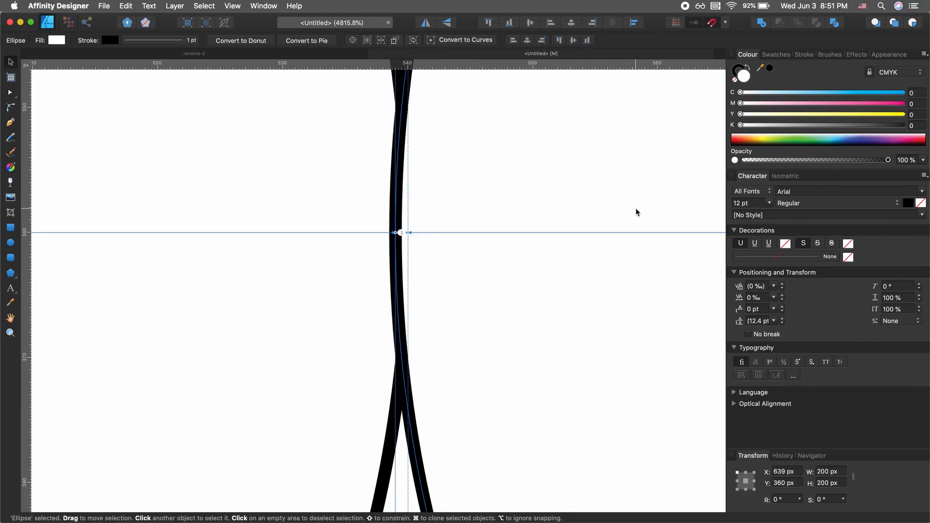
key(super+y)
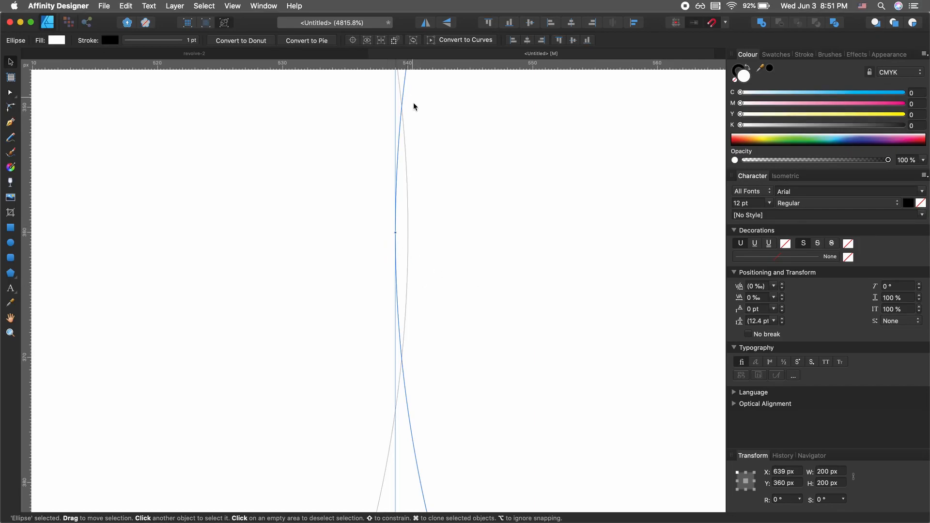
scroll(420, 188, down, 10)
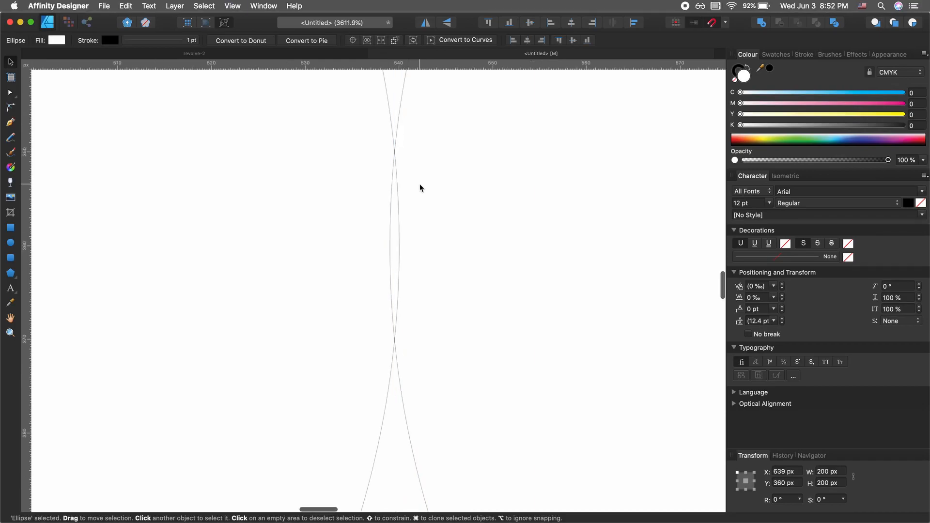
key(super+0)
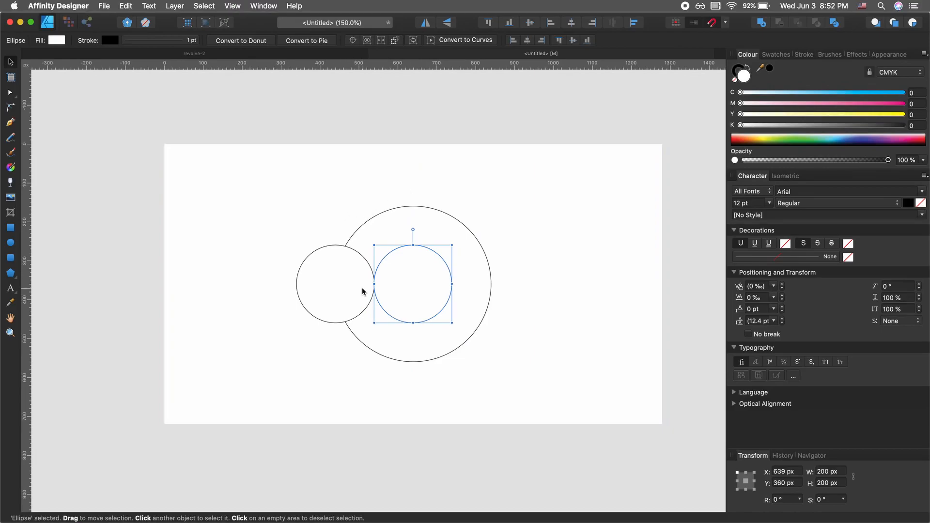
- Try to rotate the two small circles together by 30° about their shared centre
scroll(362, 287, up, 5)
shift+click(368, 303)
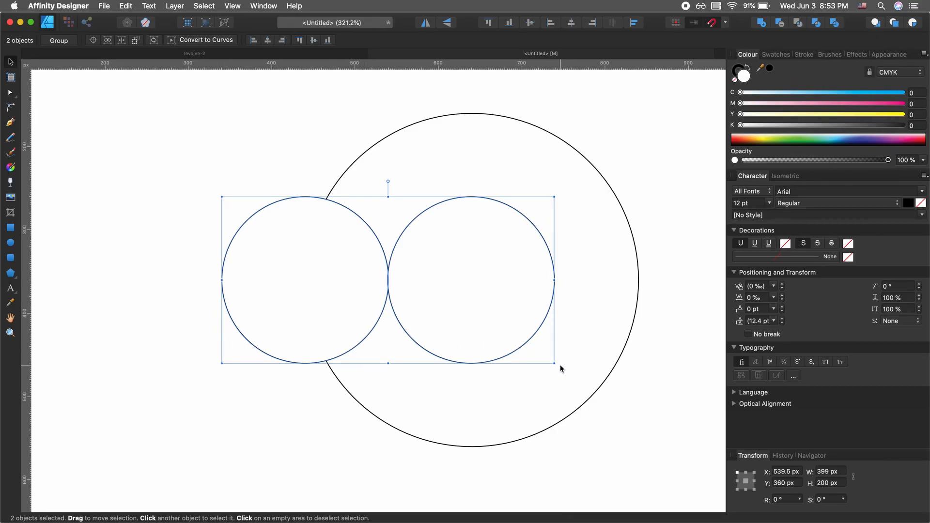
drag(558, 363, 557, 246)
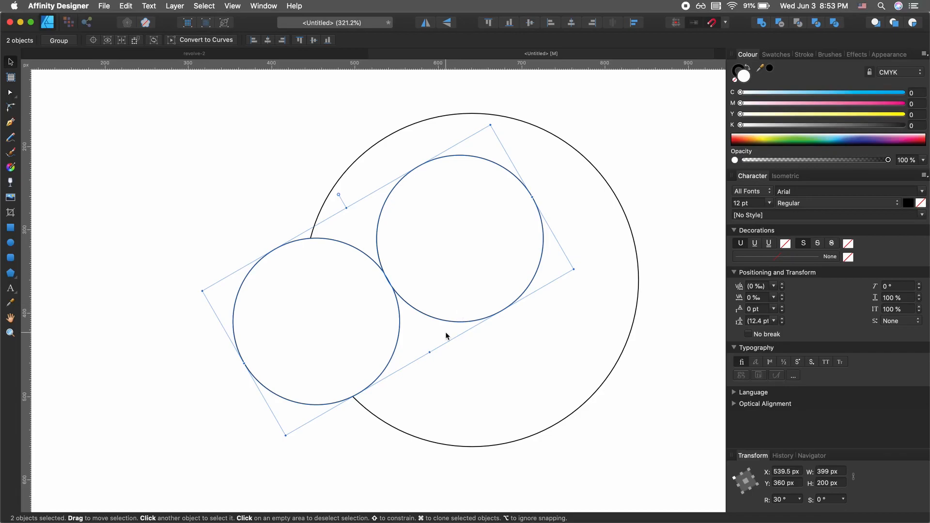
key(super+z)
click(291, 430)
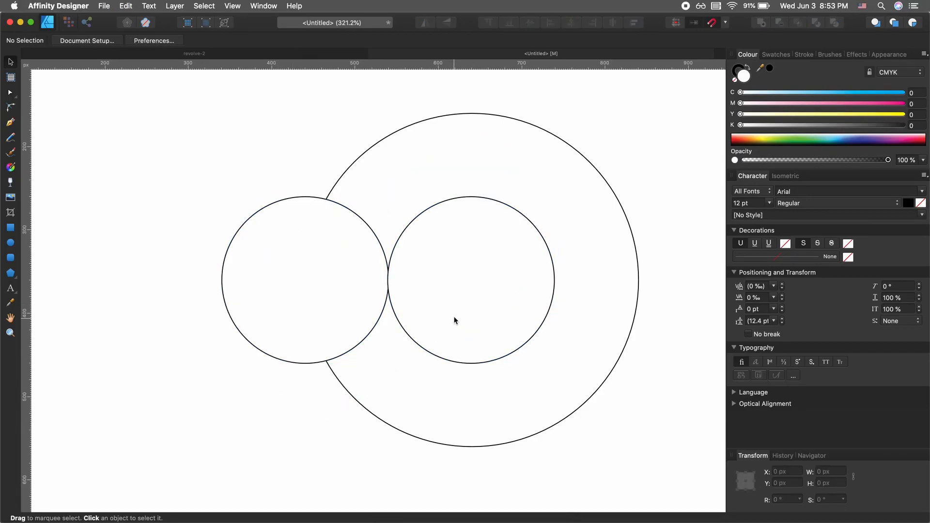
- Duplicate the centred small circle to touch the far left side of the other one, and rotate all three small circles together by 30°
click(473, 309)
mouse_move(496, 299)
mouse_down()
mouse_move(128, 334)
mouse_move(163, 330)
mouse_up()
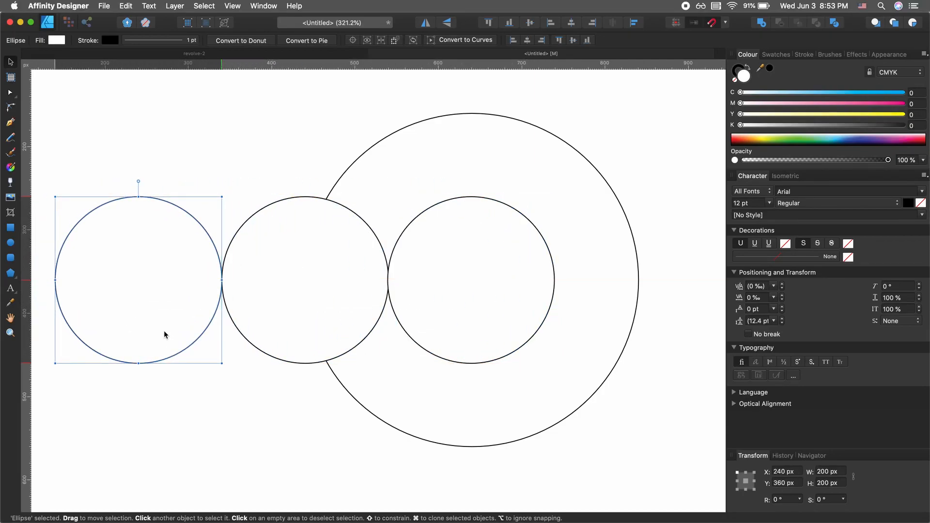
shift+click(303, 303)
shift+click(452, 313)
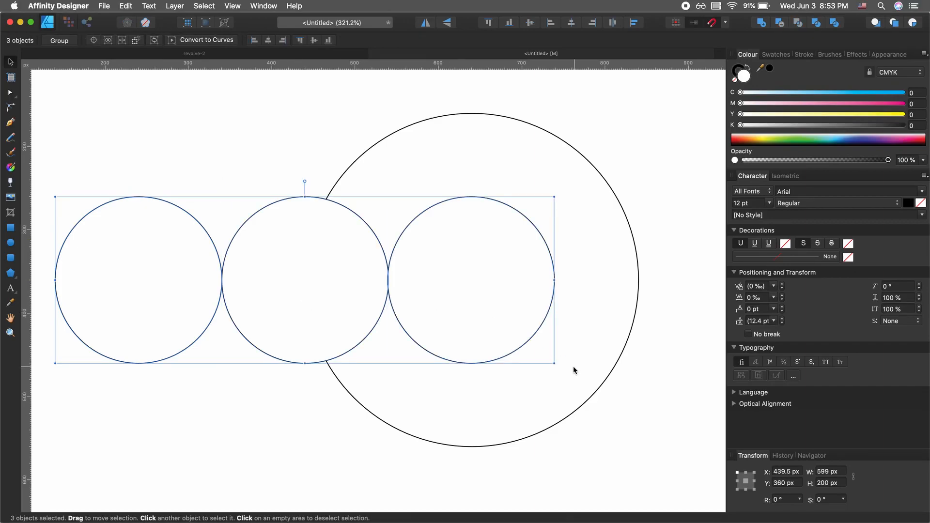
drag(557, 365, 549, 237)
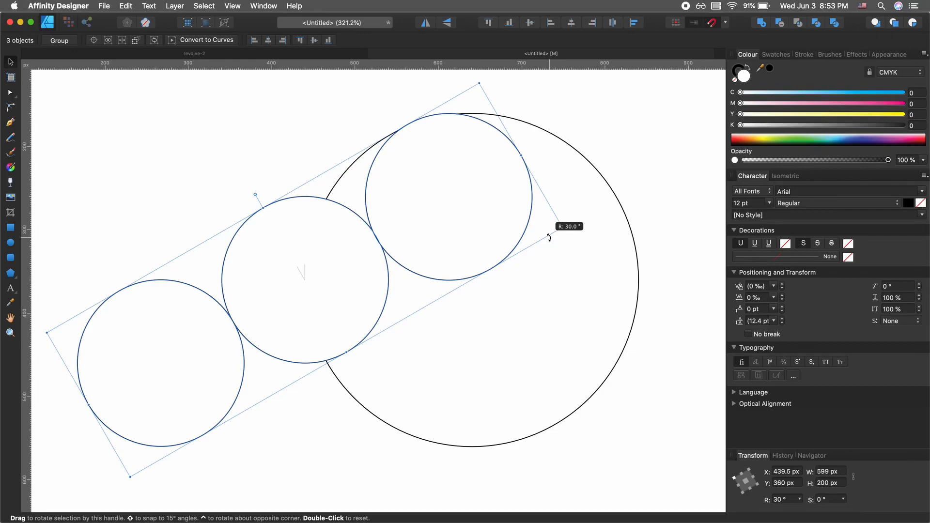
- Reset the rotation of the three small circles and rotate them together by 30° again
drag(549, 238, 550, 238)
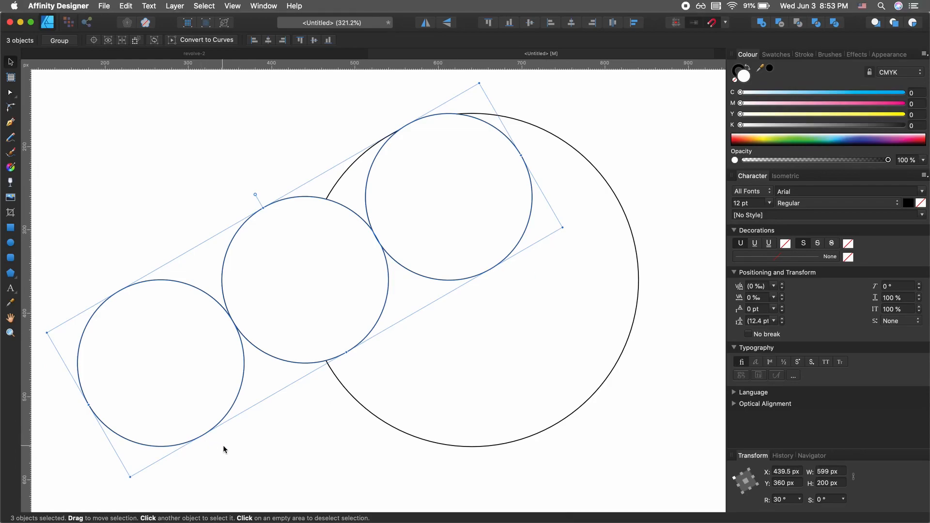
double_click(551, 232)
drag(556, 366, 571, 240)
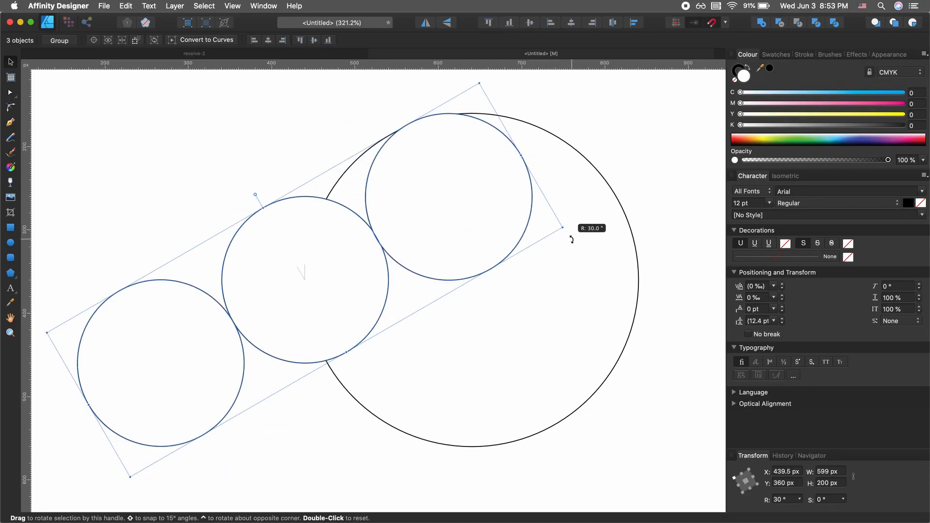
drag(572, 239, 573, 241)
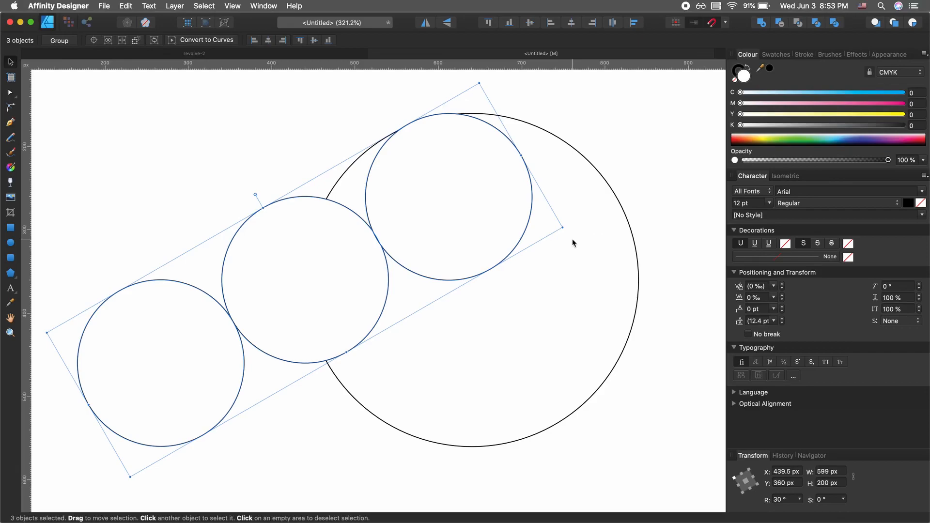
- Delete the lower-left small circle of the rotated row and clear the selection
click(232, 472)
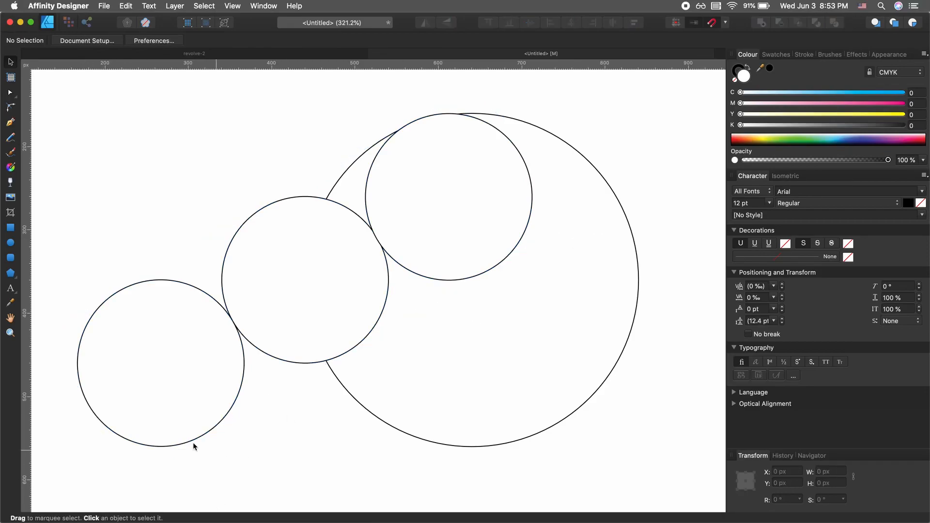
click(162, 417)
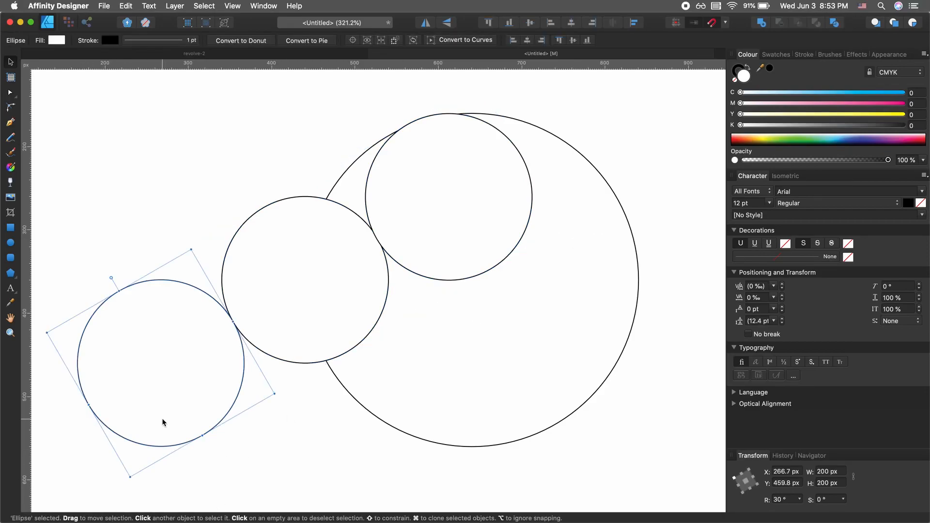
key(Delete)
click(150, 410)
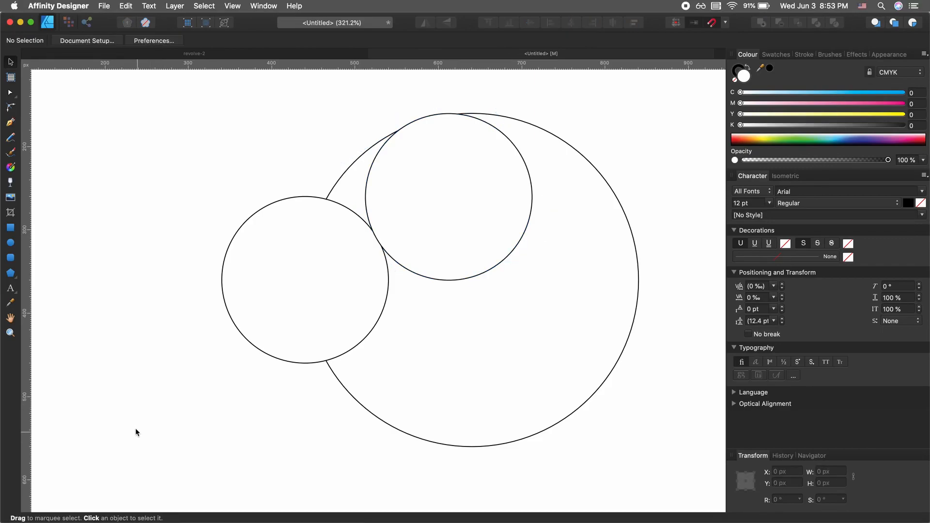
drag(128, 435, 547, 143)
click(655, 122)
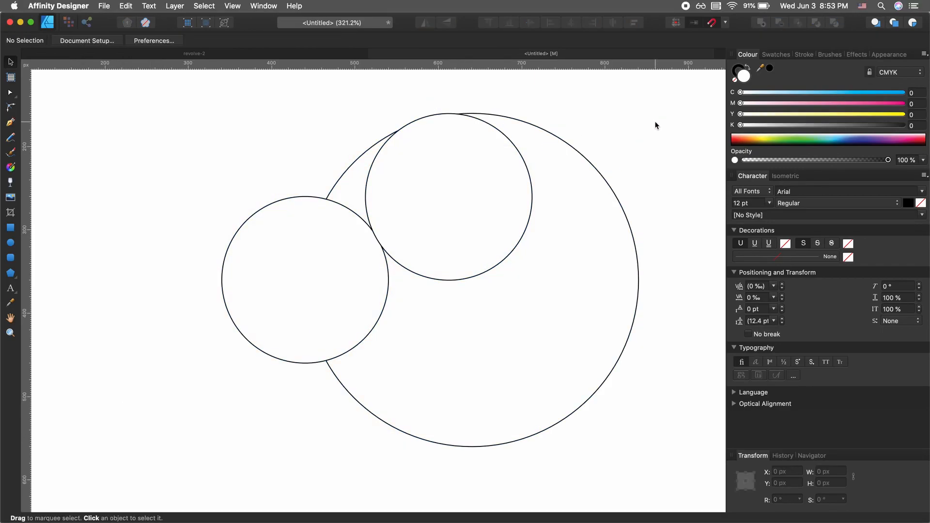
- Copy the large circle and Divide the three overlapping circles into separate pieces
click(612, 241)
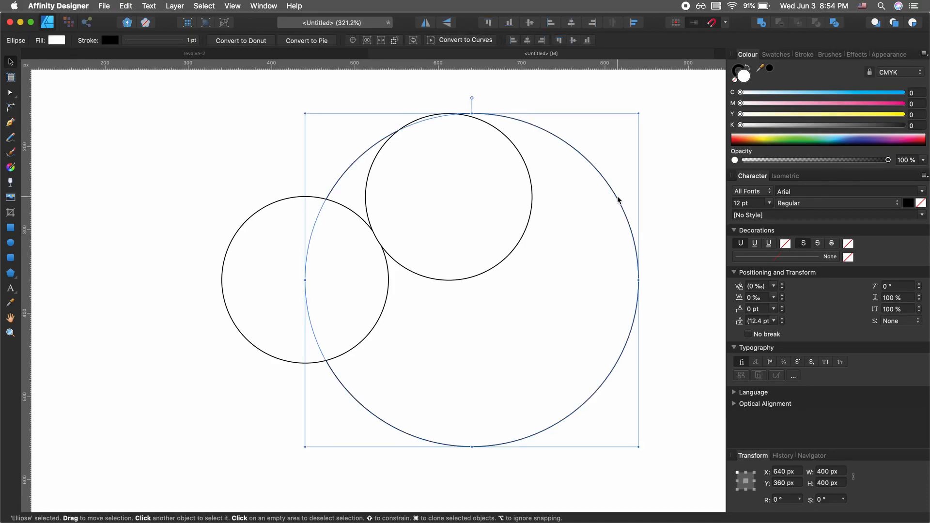
click(646, 139)
drag(656, 109, 326, 377)
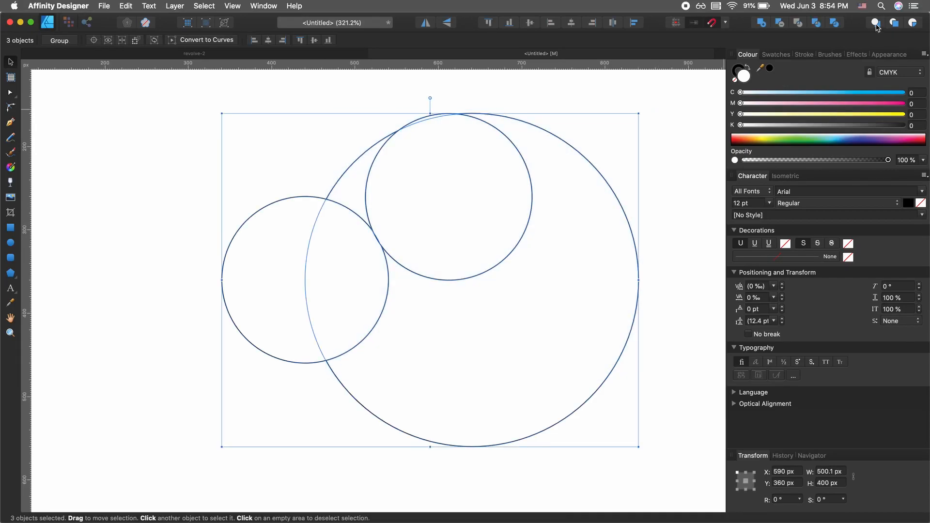
click(834, 23)
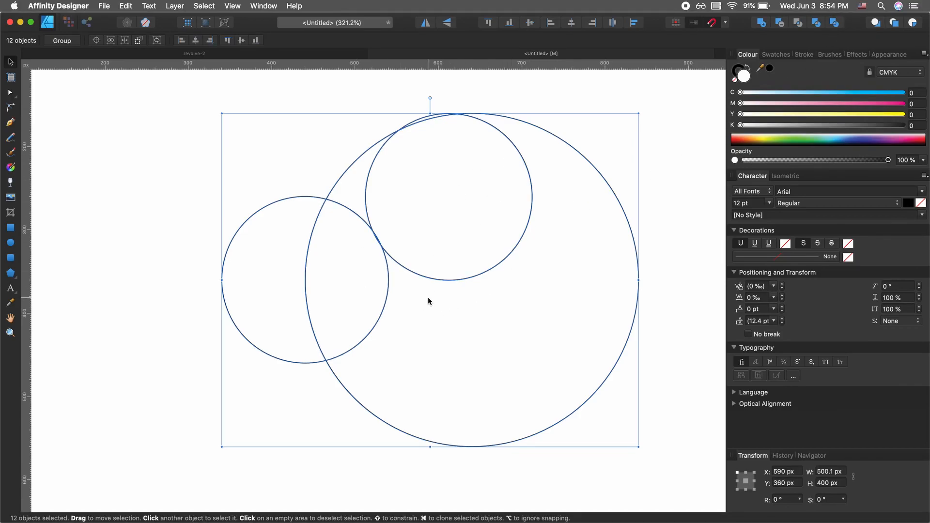
- Delete the surplus divided pieces, keeping only the curved horn and the leaf-shaped overlap along the large circle's left edge
click(630, 174)
drag(629, 172, 437, 275)
key(Delete)
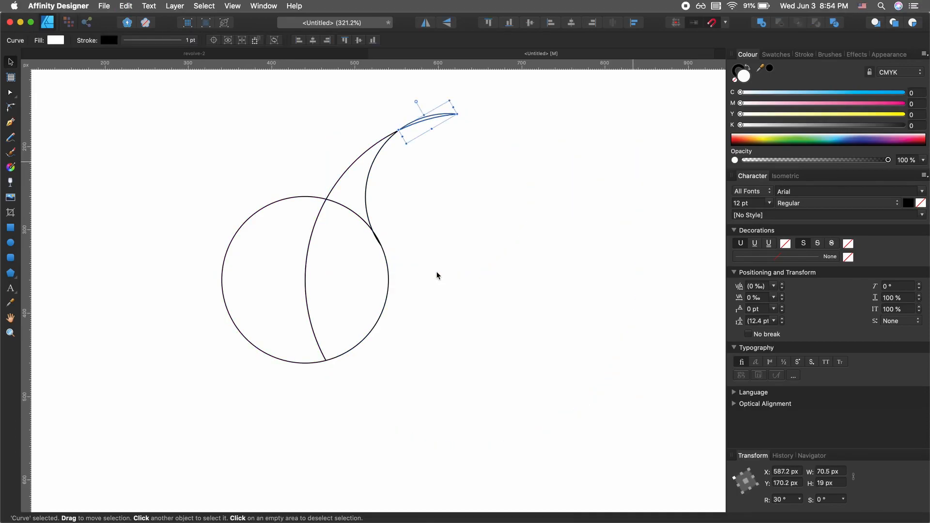
drag(478, 170, 444, 96)
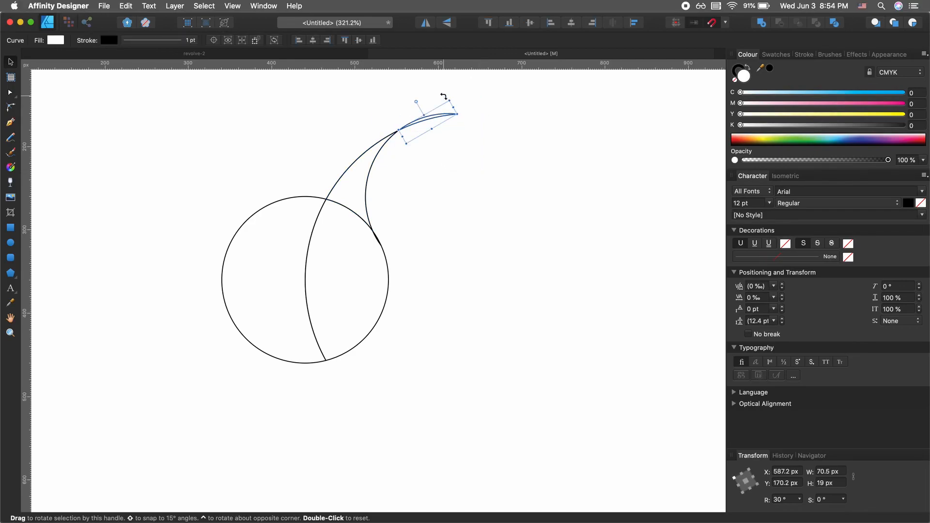
key(Delete)
drag(252, 199, 278, 251)
key(Delete)
click(446, 199)
drag(446, 166, 229, 328)
click(234, 352)
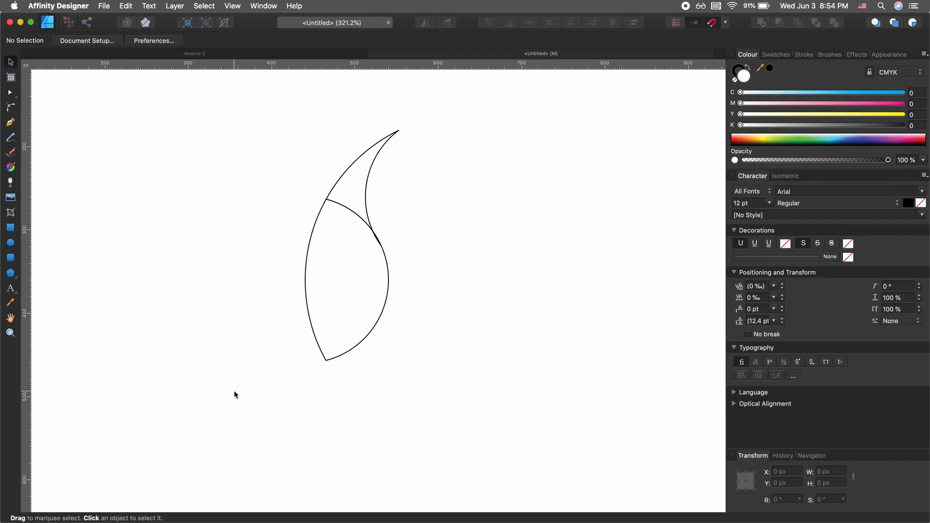
- Paste the 400 px circle back in its original place over the pieces and remove its fill
key(super+z)
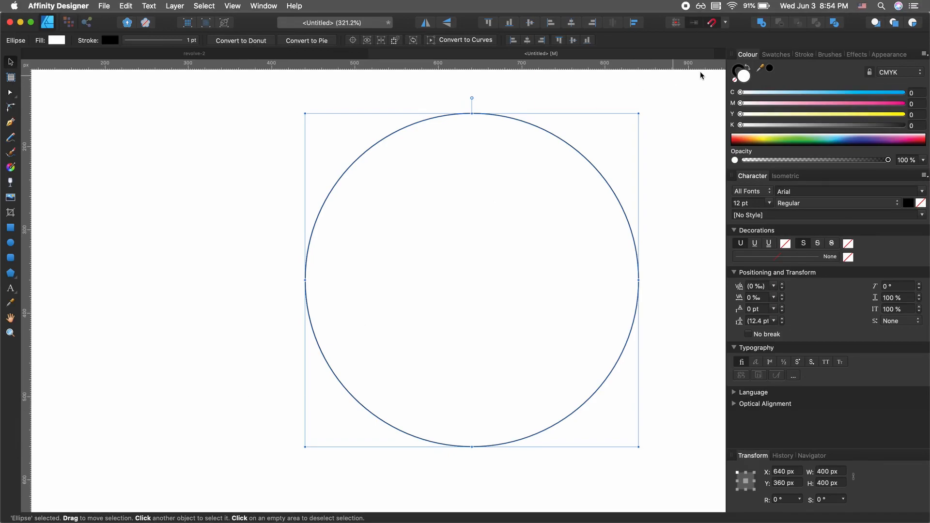
click(736, 81)
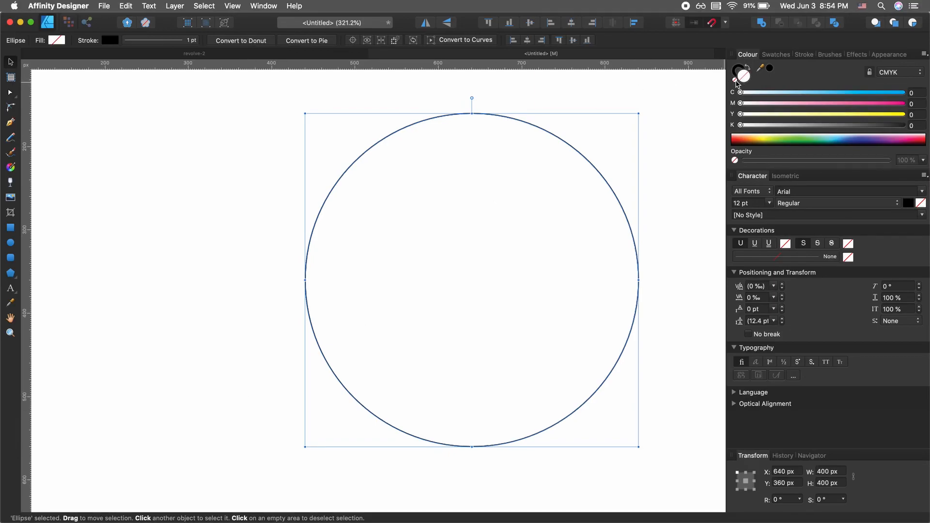
click(553, 267)
key(super+z)
click(737, 81)
click(653, 158)
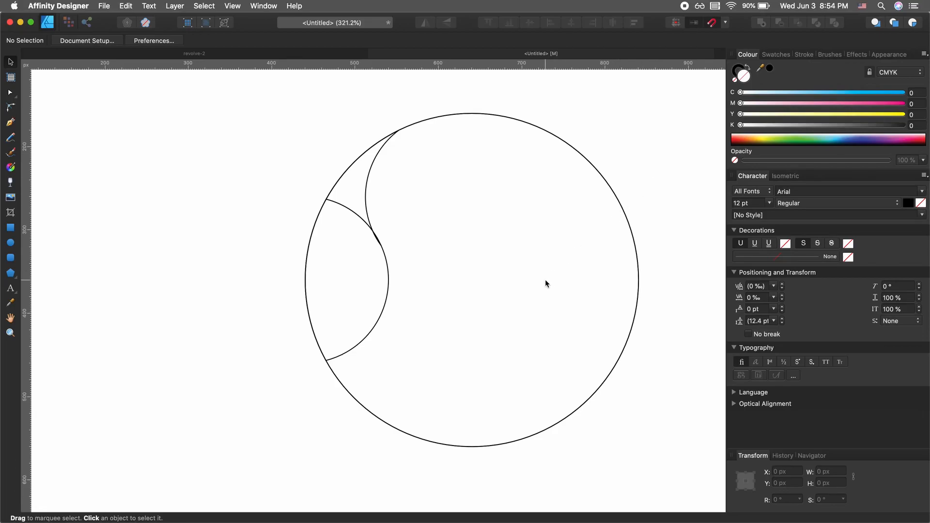
- Merge the horn and leaf pieces inside the large circle into one shape with Add, leaving the circle separate
drag(630, 116, 318, 380)
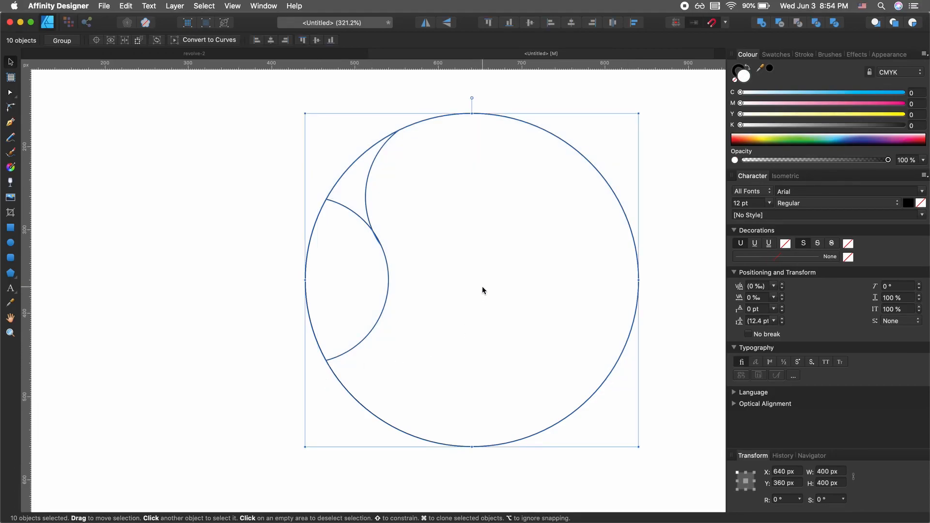
drag(254, 403, 659, 144)
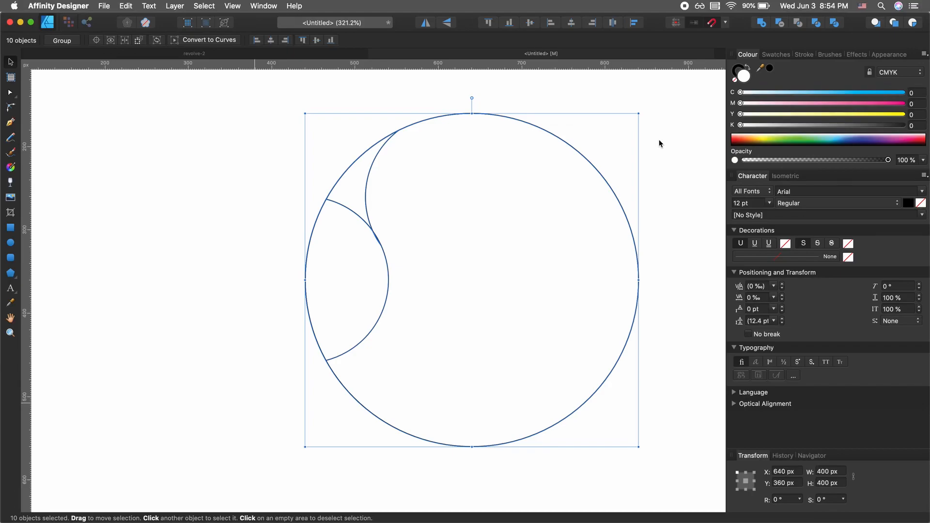
click(482, 286)
drag(408, 187, 344, 261)
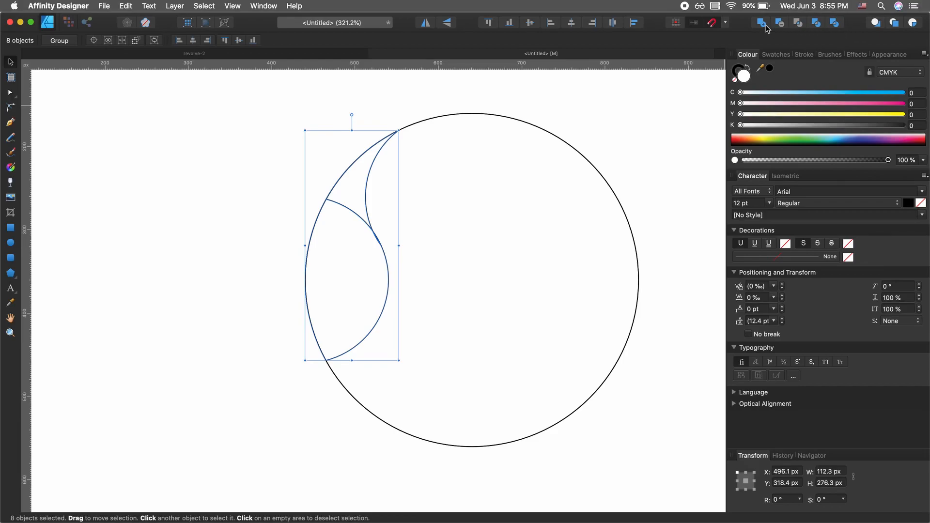
click(761, 22)
- Delete the cluster of stray nodes along the sliver where the merged shape's two inner arcs meet
key(a)
scroll(380, 239, up, 15)
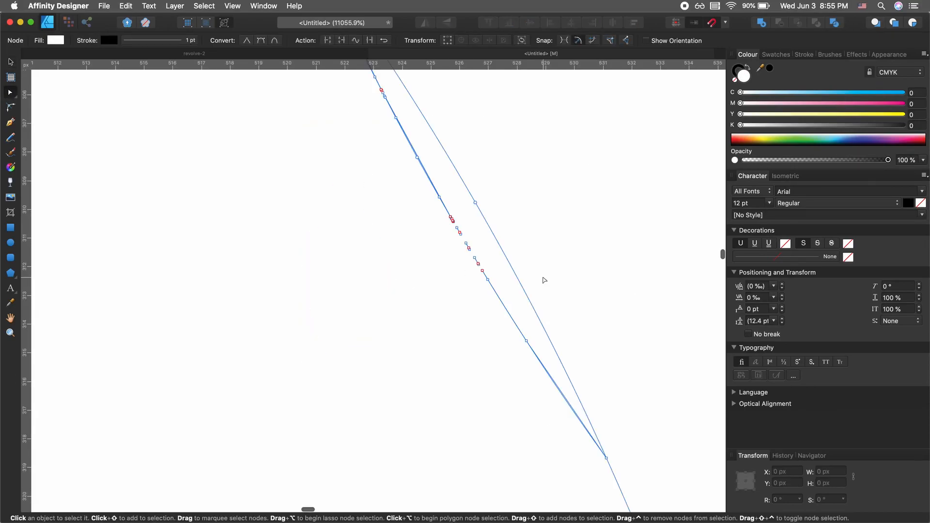
scroll(545, 280, up, 5)
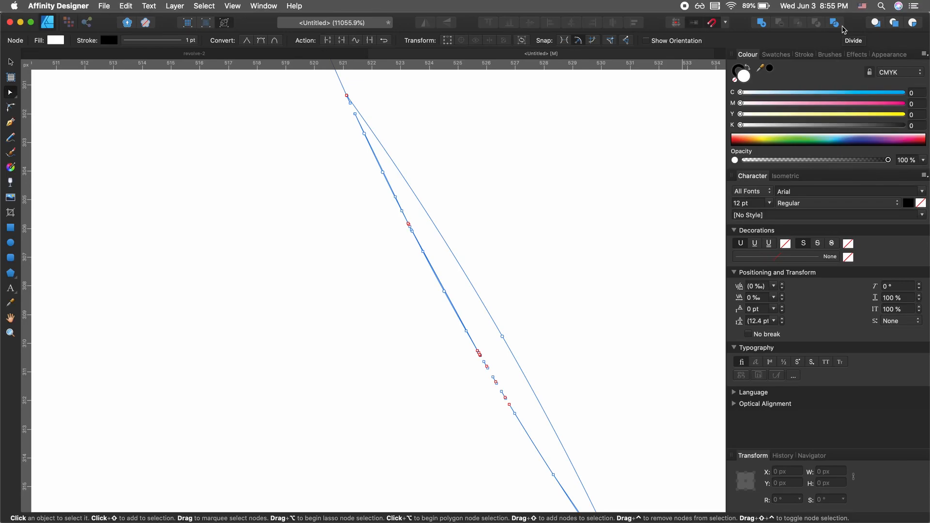
drag(346, 113, 487, 386)
key(BackSpace)
key(BackSpace)
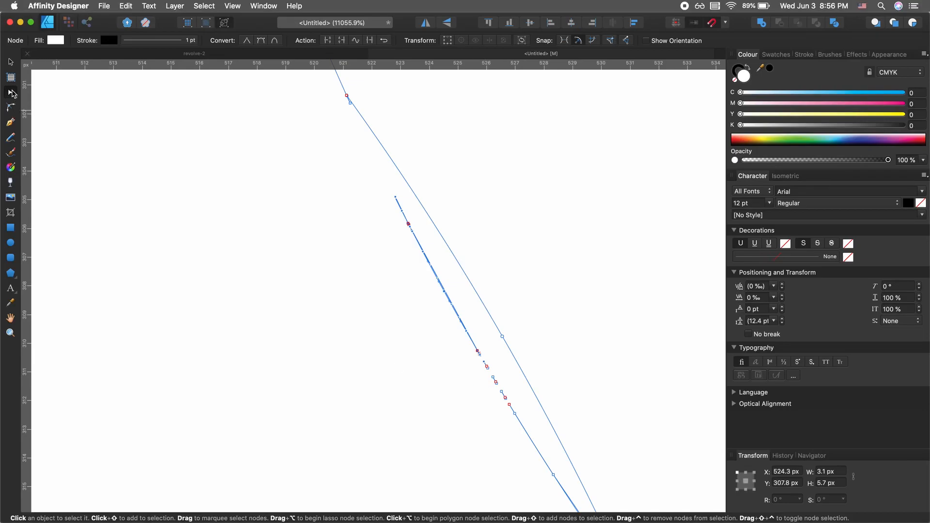
key(BackSpace)
drag(457, 357, 555, 455)
key(BackSpace)
- Delete the leftover spike and its stray nodes at the lower end of the junction between the inner arcs
scroll(555, 455, down, 5)
scroll(555, 454, right, 3)
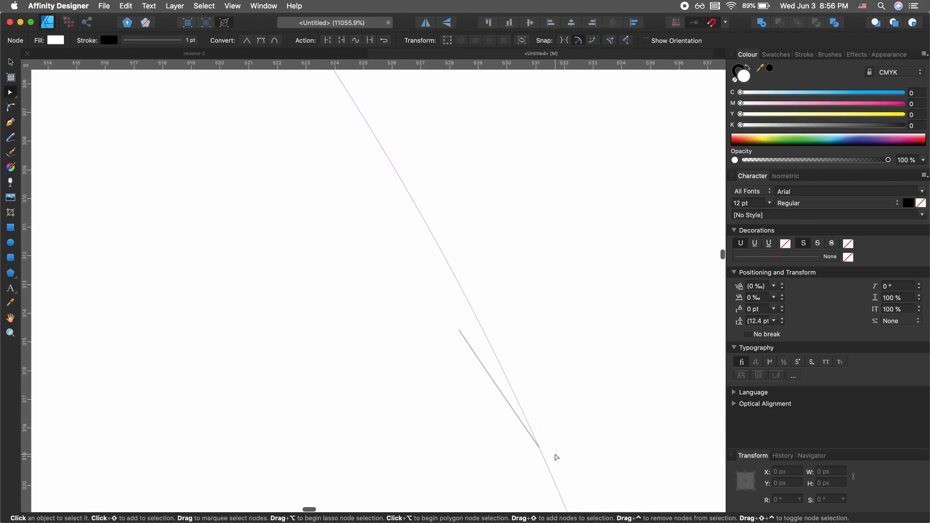
drag(418, 303, 500, 424)
key(BackSpace)
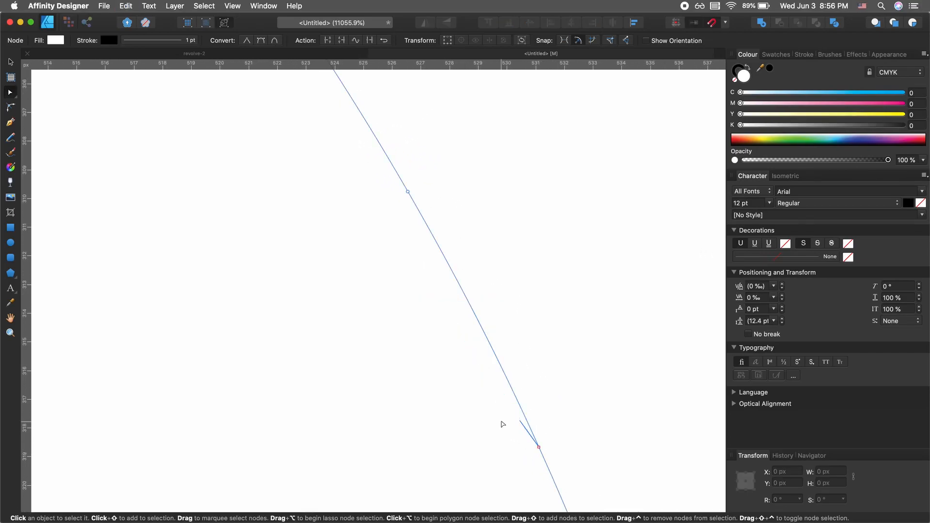
drag(505, 392, 533, 462)
click(539, 448)
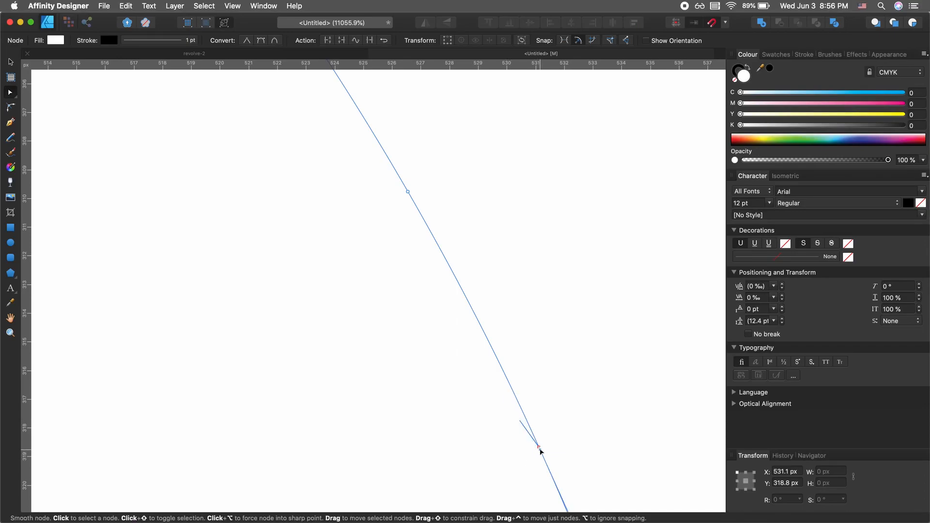
click(536, 441)
scroll(543, 446, up, 8)
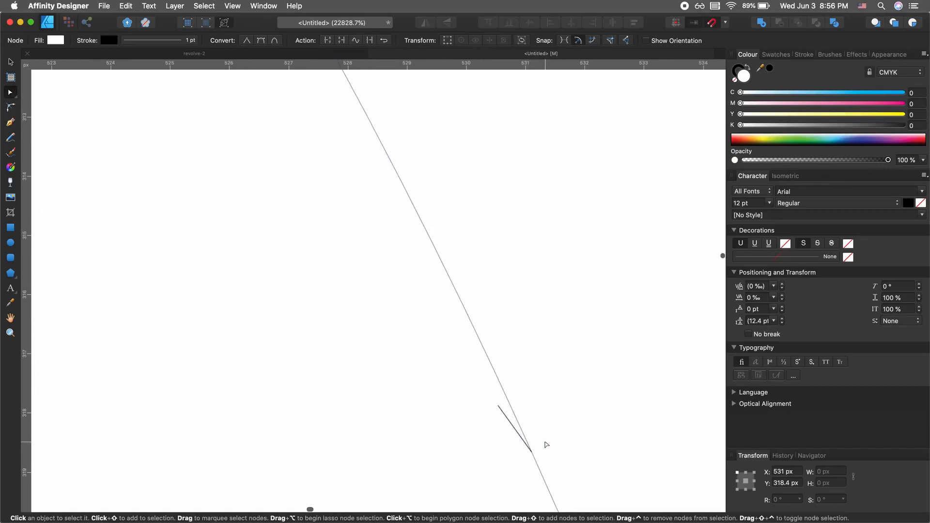
drag(532, 461, 482, 489)
key(Delete)
- Delete the stray node beside the corner at the junction's upper end and deselect the cleaned shape
scroll(481, 489, down, 6)
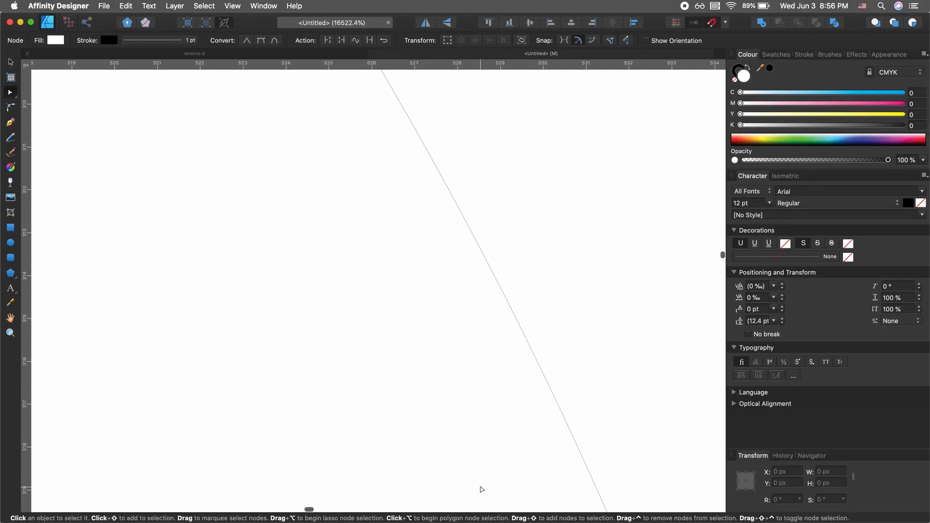
scroll(472, 297, down, 3)
scroll(472, 297, down, 3)
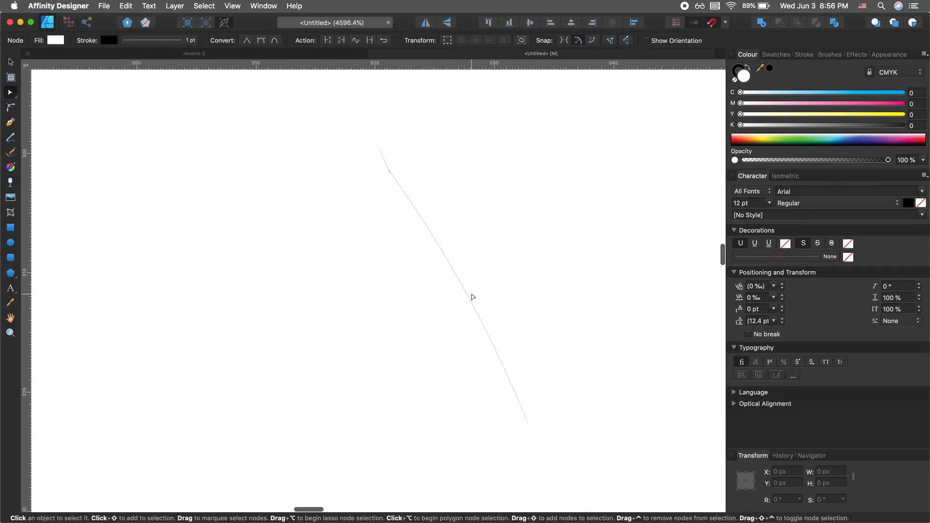
scroll(334, 175, up, 3)
scroll(333, 174, up, 5)
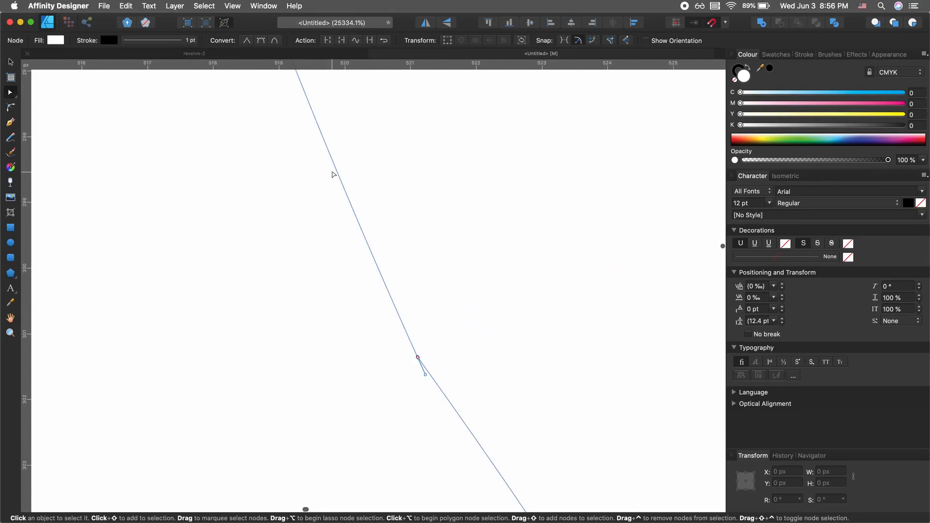
scroll(434, 370, up, 4)
drag(399, 408, 418, 388)
key(Delete)
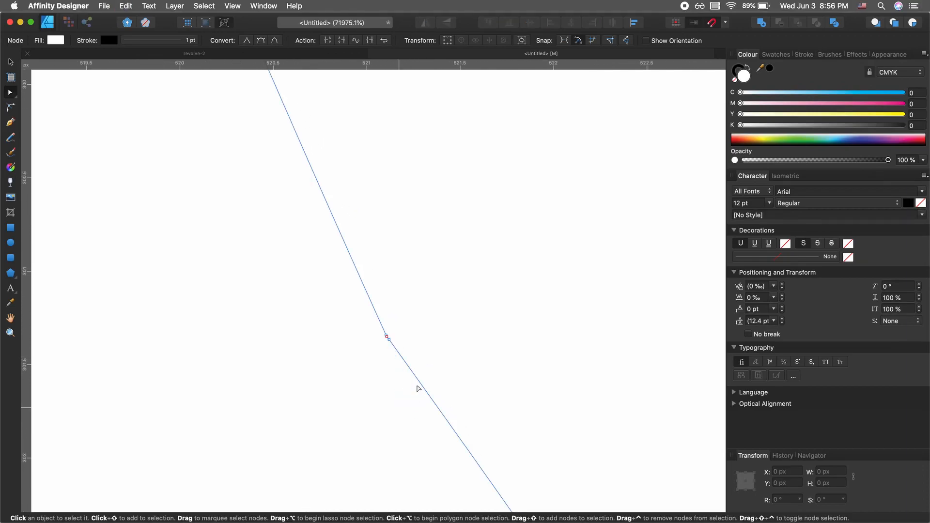
scroll(399, 378, down, 6)
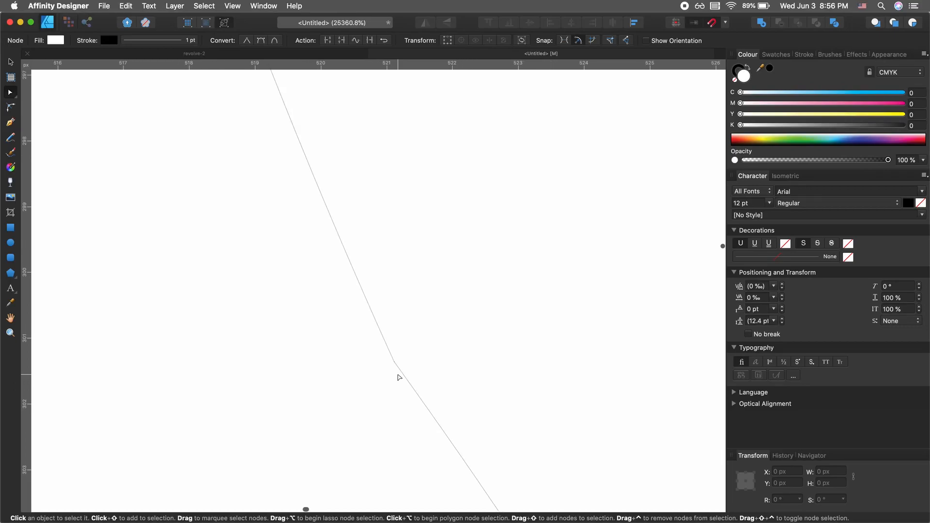
scroll(398, 376, down, 10)
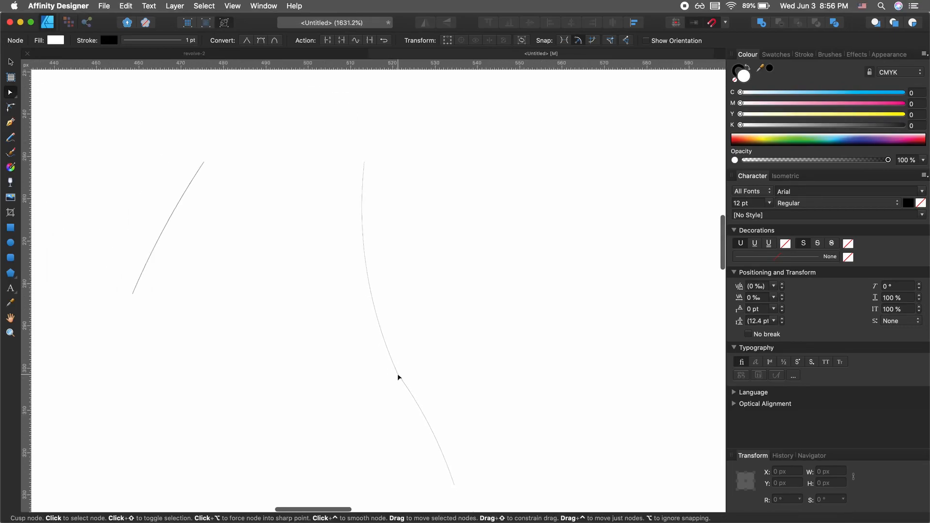
scroll(398, 375, down, 8)
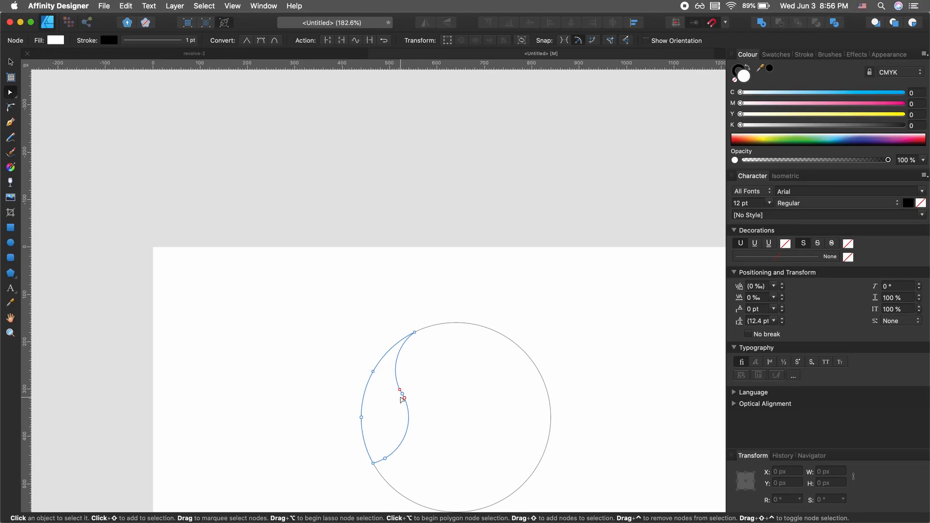
click(457, 402)
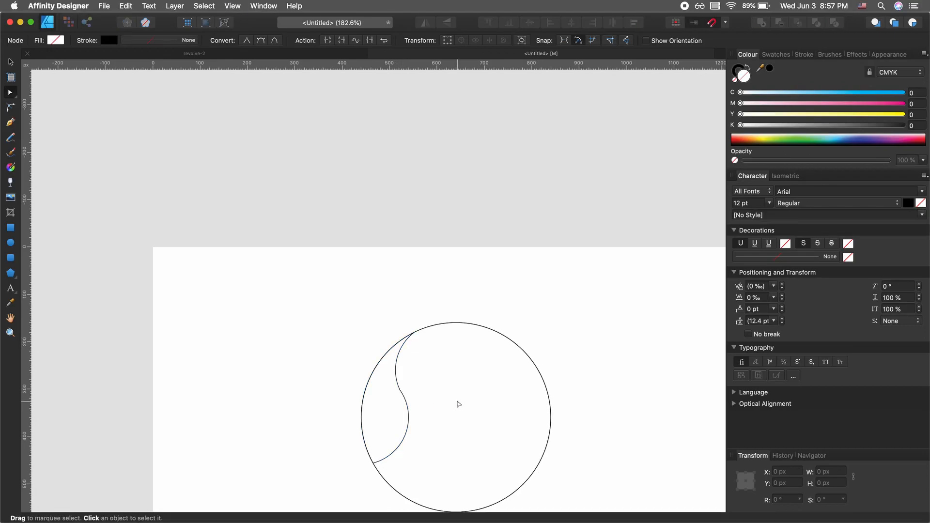
key(v)
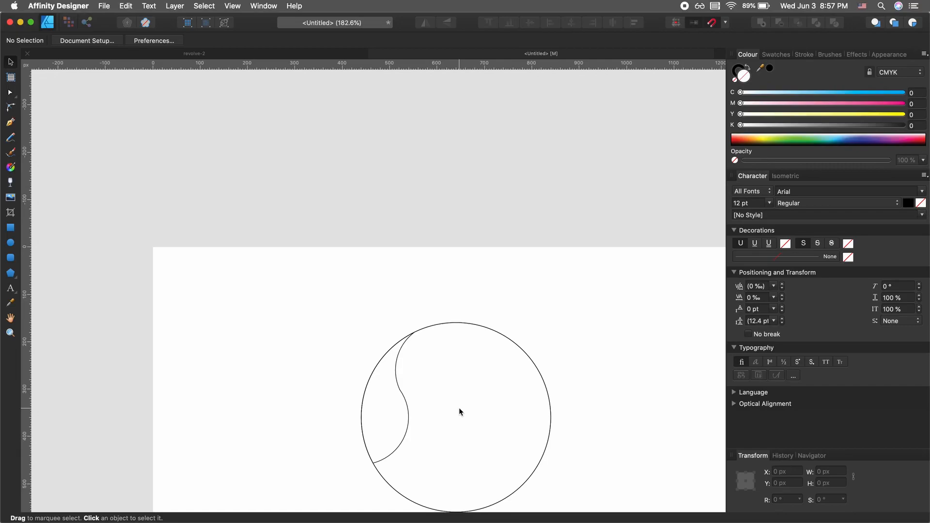
- Duplicate the circle and its curved segment twice, rotating the copies to -120° and 120° around the shared centre
click(558, 308)
drag(557, 309, 291, 475)
scroll(290, 475, down, 3)
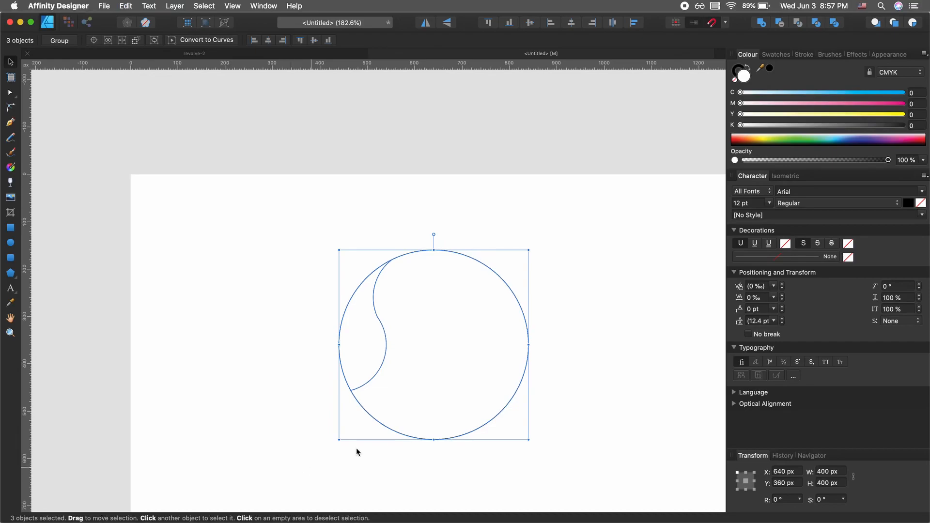
drag(531, 245, 466, 472)
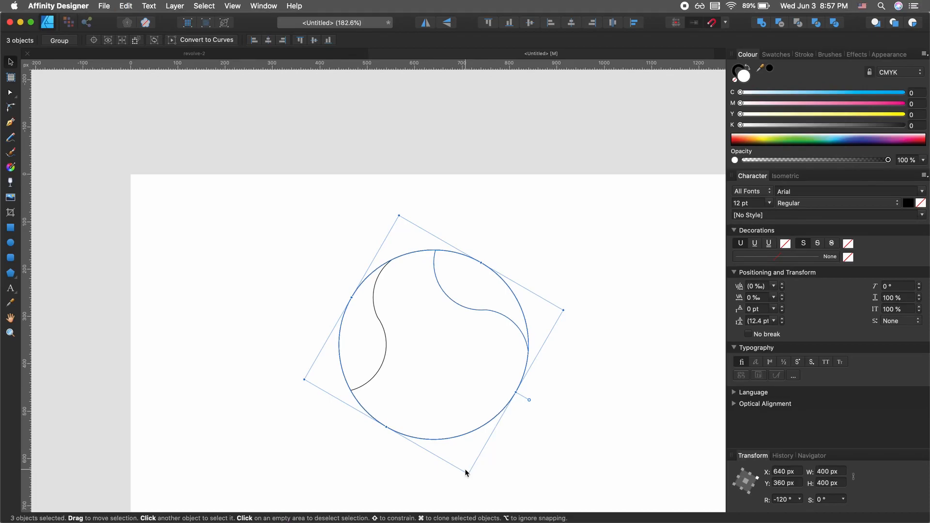
drag(567, 309, 394, 450)
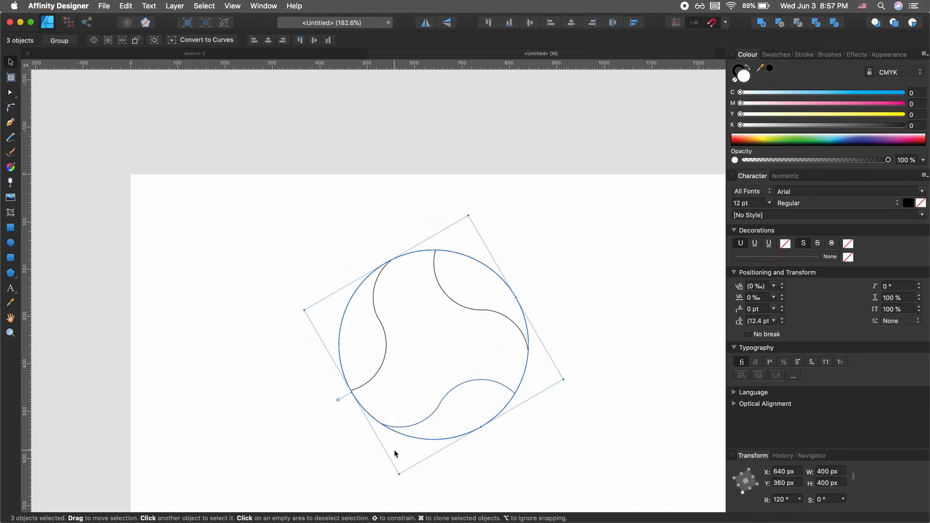
click(585, 430)
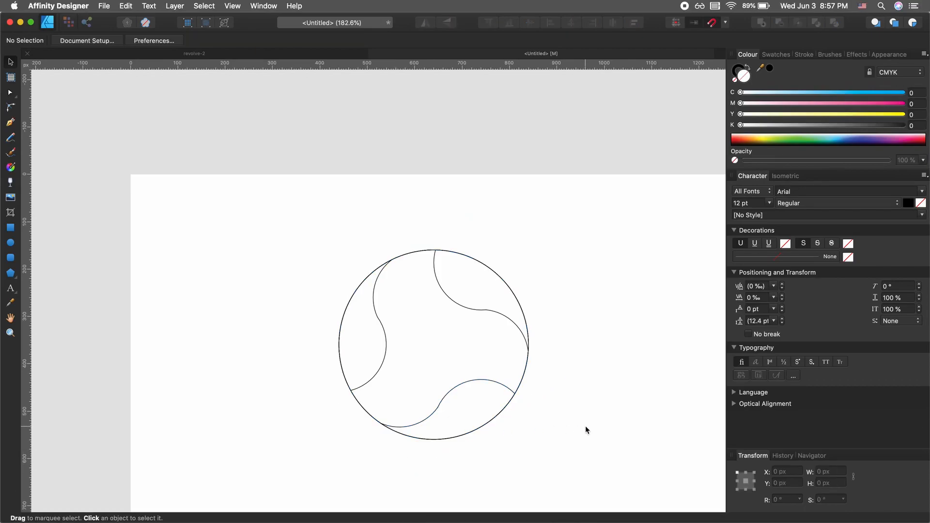
- Delete the full circles behind the design, keeping only the three curved segments
click(440, 277)
shift+click(361, 338)
shift+click(472, 393)
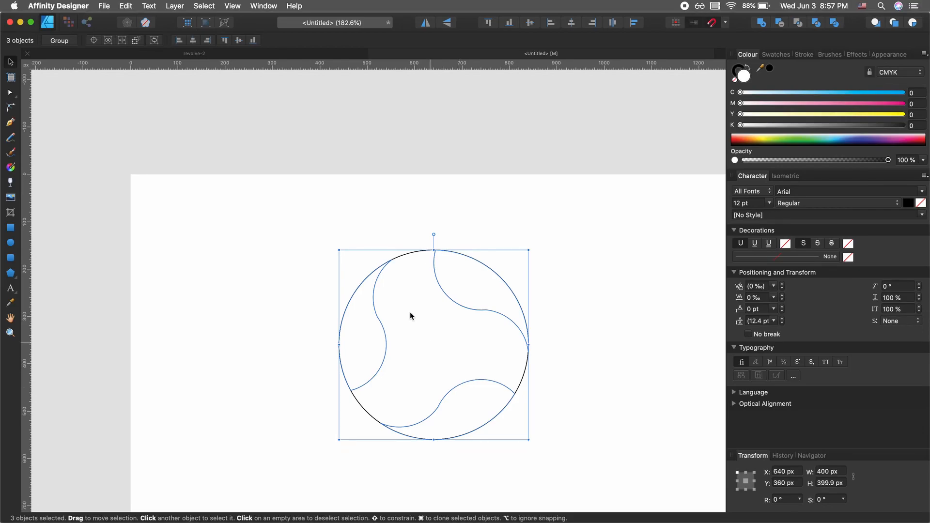
drag(410, 224, 410, 298)
key(Delete)
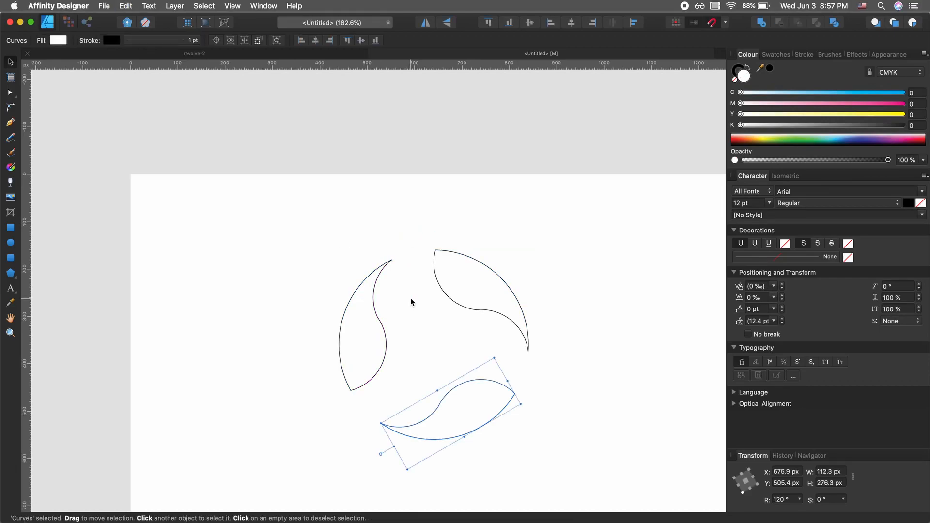
click(410, 298)
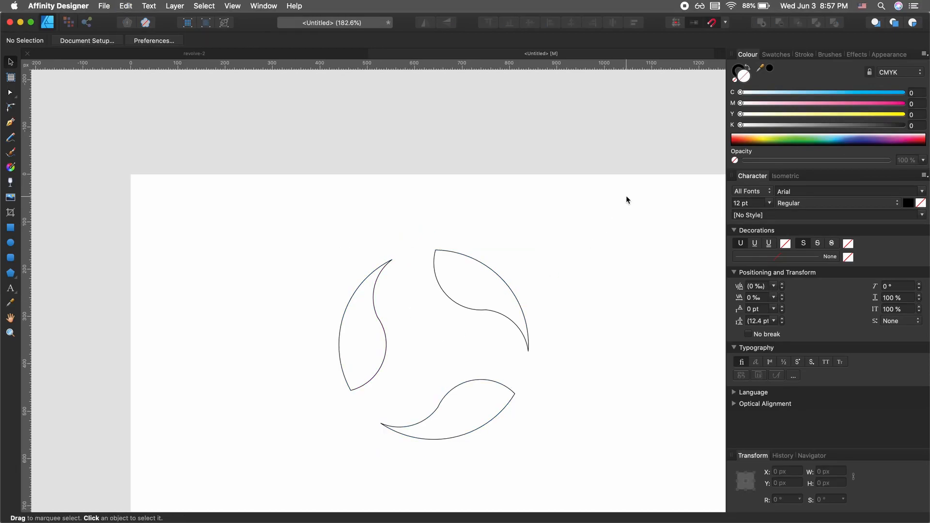
- Round the blunt outer corner of each of the three curved segments to a radius of about 25.1 px
drag(626, 196, 256, 478)
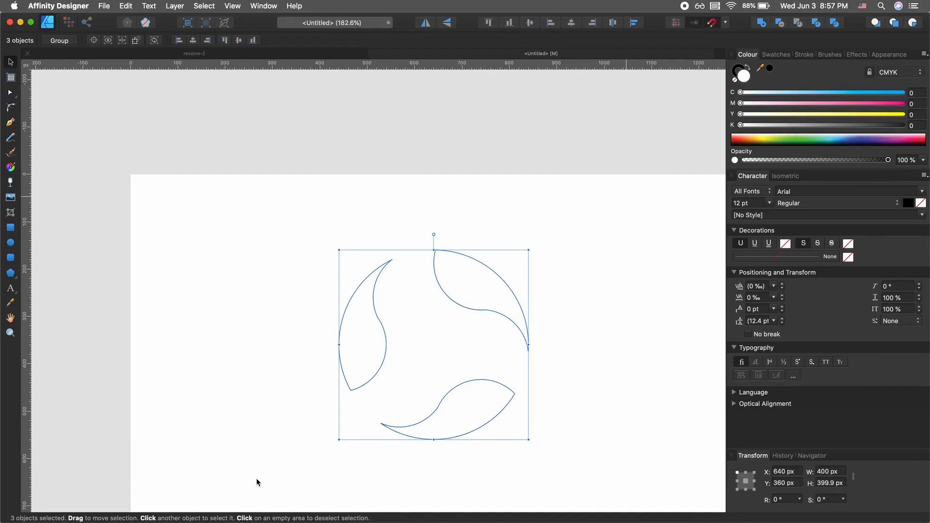
key(a)
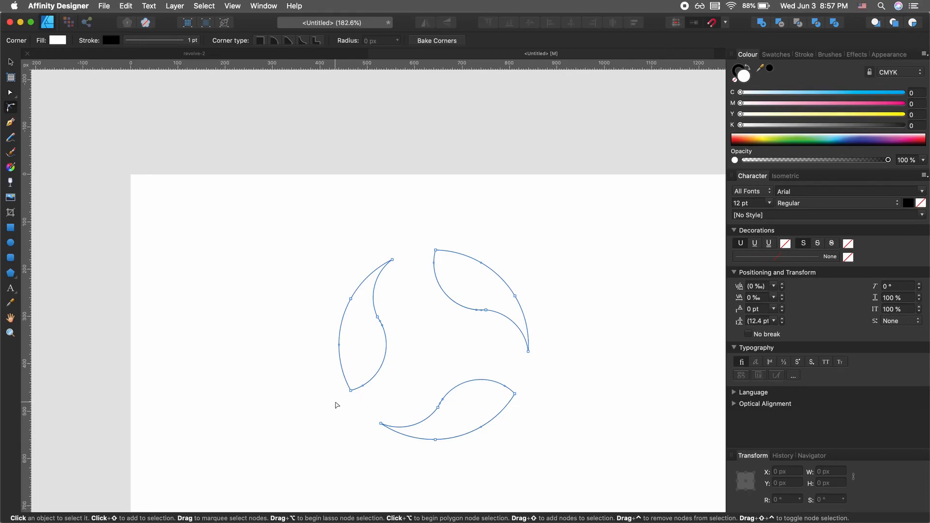
drag(336, 405, 358, 387)
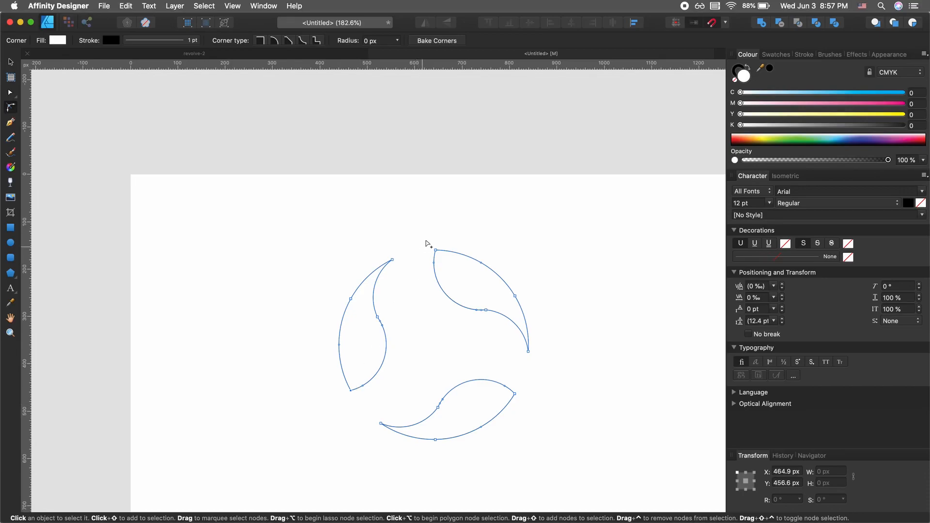
drag(432, 238, 436, 257)
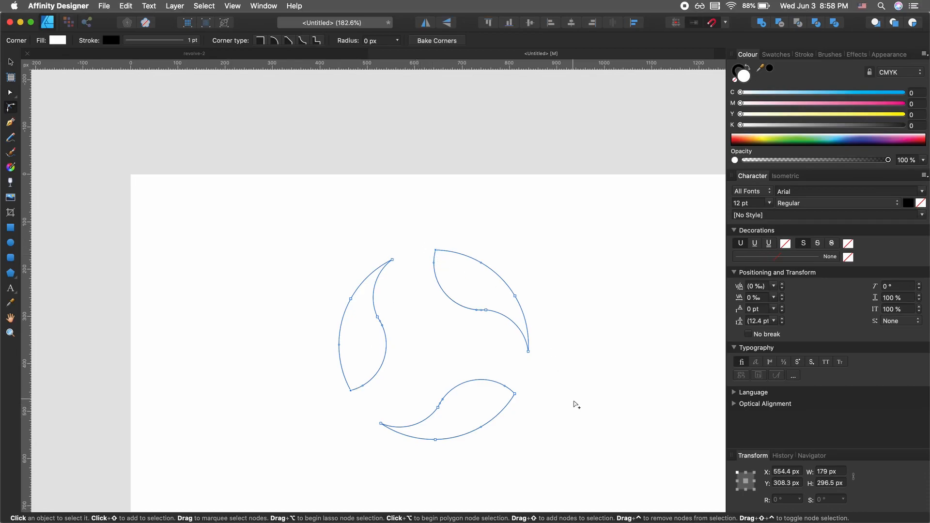
drag(542, 385, 493, 403)
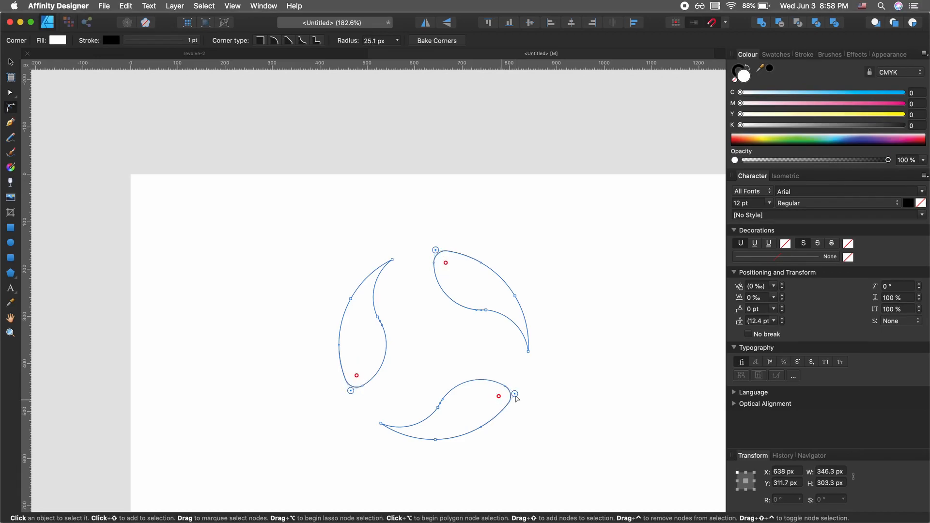
click(540, 436)
key(v)
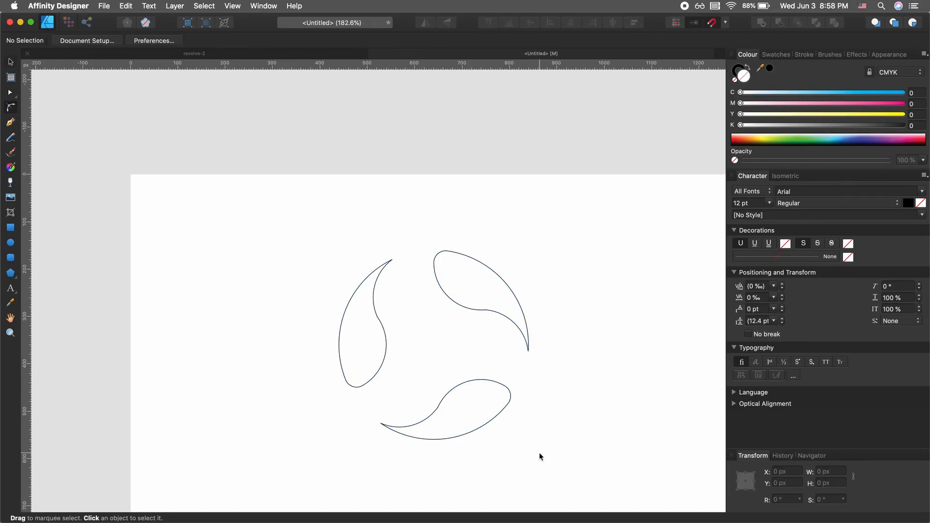
- Duplicate the three rounded segments and flip the copies horizontally in place
drag(573, 199, 318, 459)
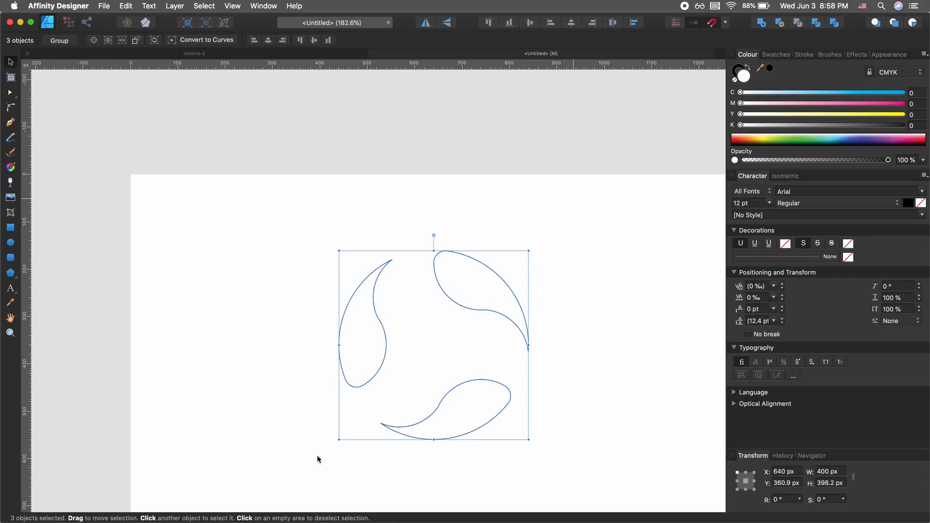
click(427, 24)
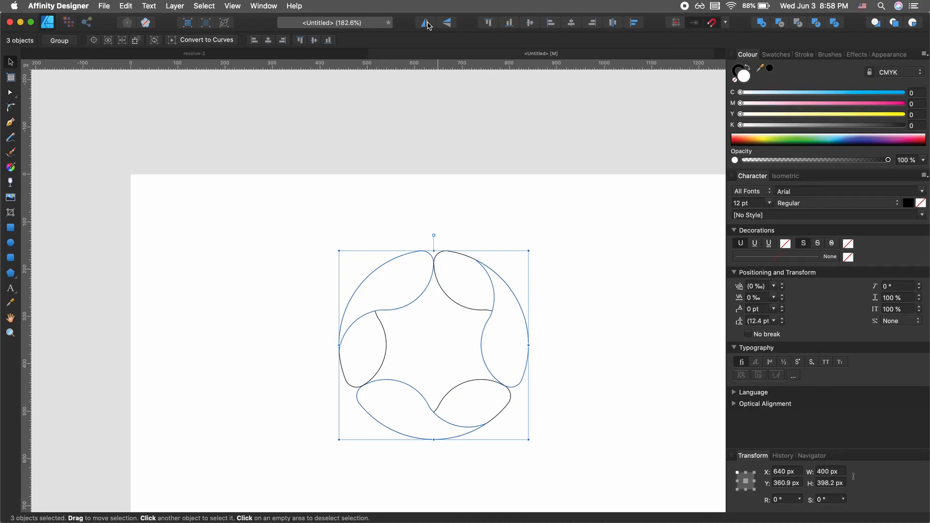
key(a)
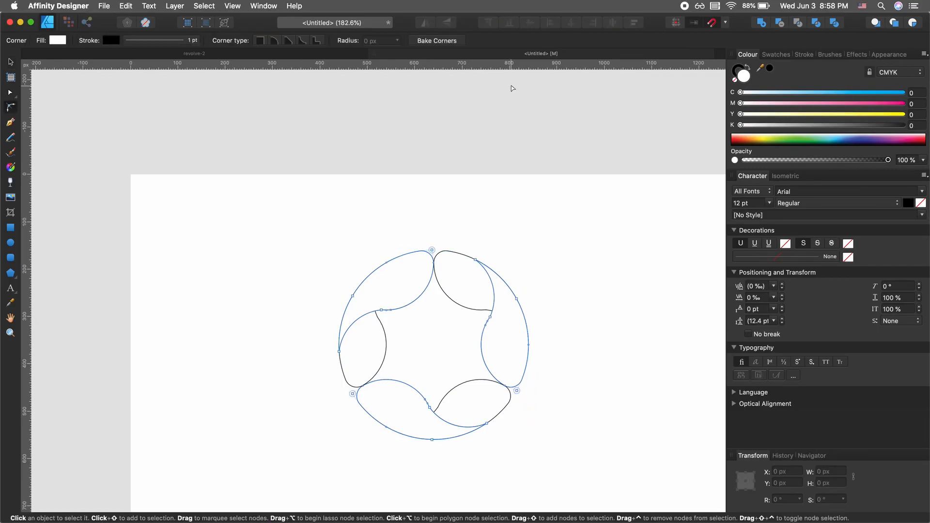
key(v)
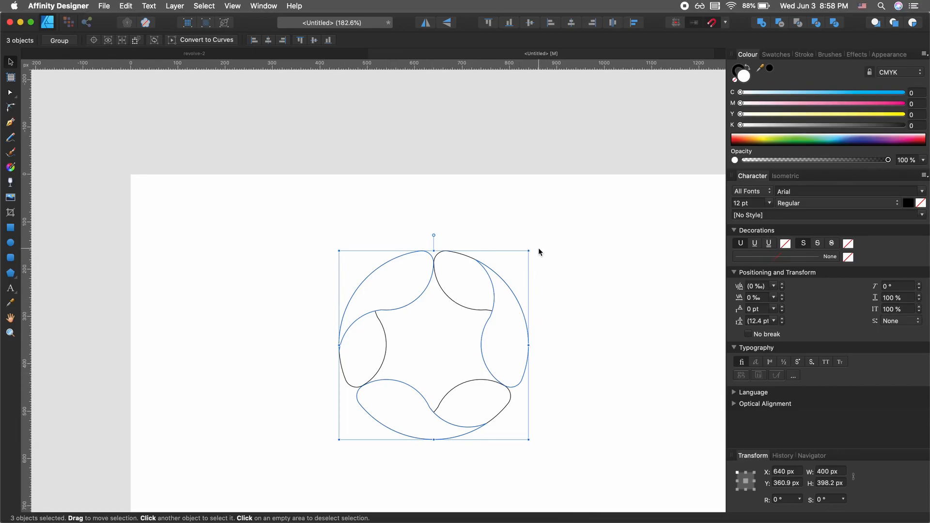
- Rotate the three mirrored copies to about 17.1° so they overlap the original segments' rounded ends
drag(531, 249, 502, 229)
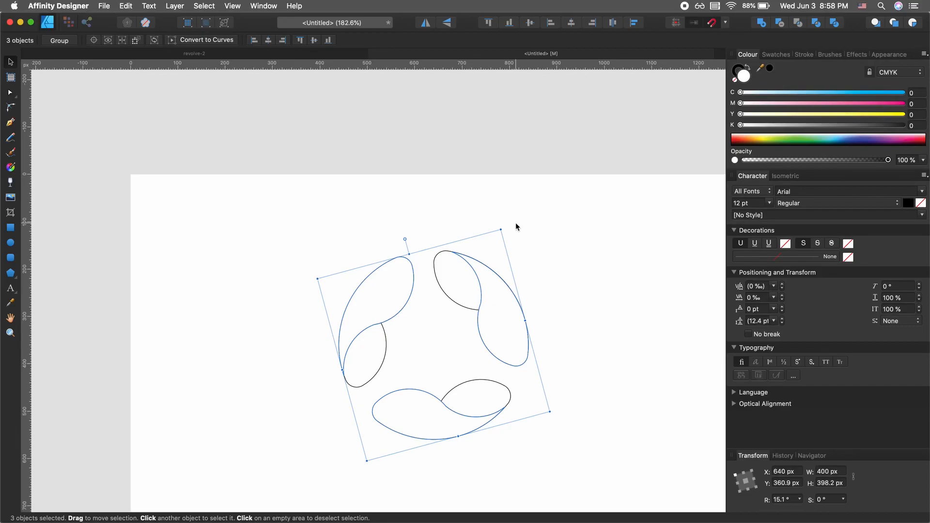
drag(501, 225, 464, 208)
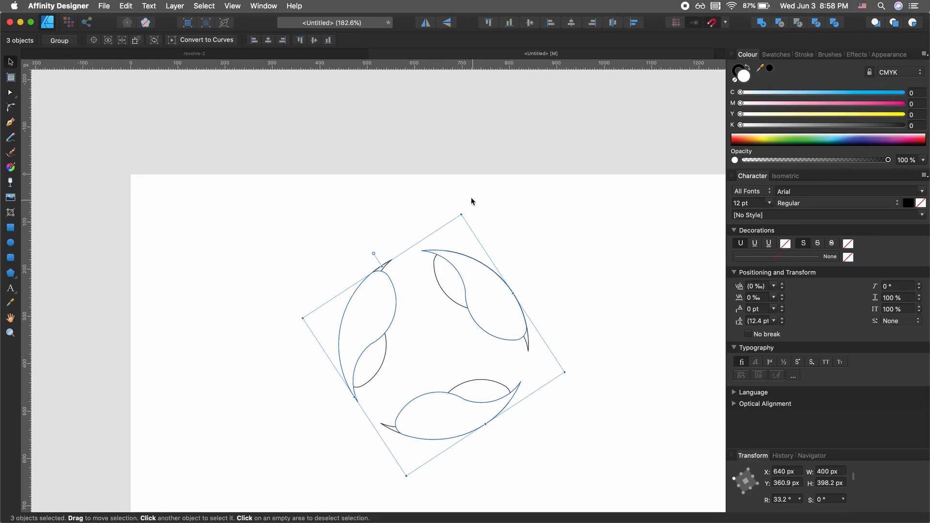
drag(462, 211, 494, 232)
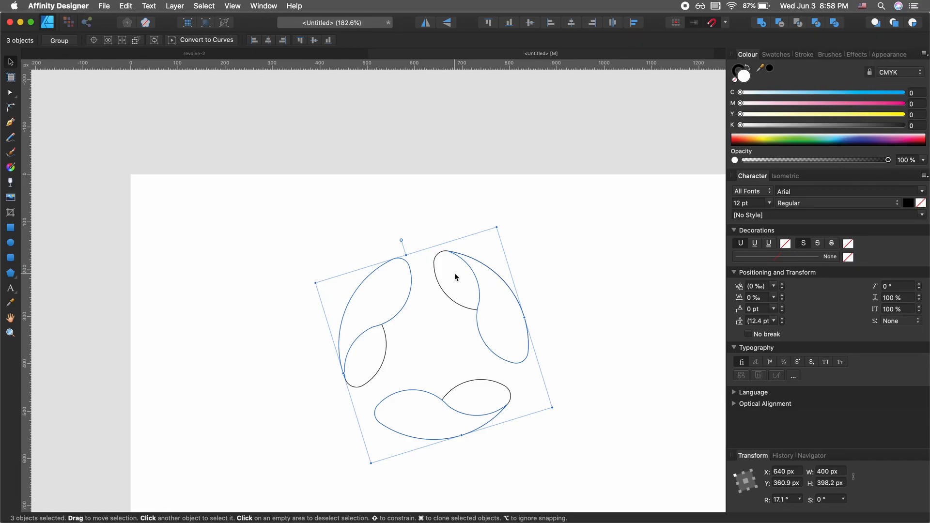
click(552, 248)
scroll(571, 413, down, 3)
scroll(571, 412, left, 1)
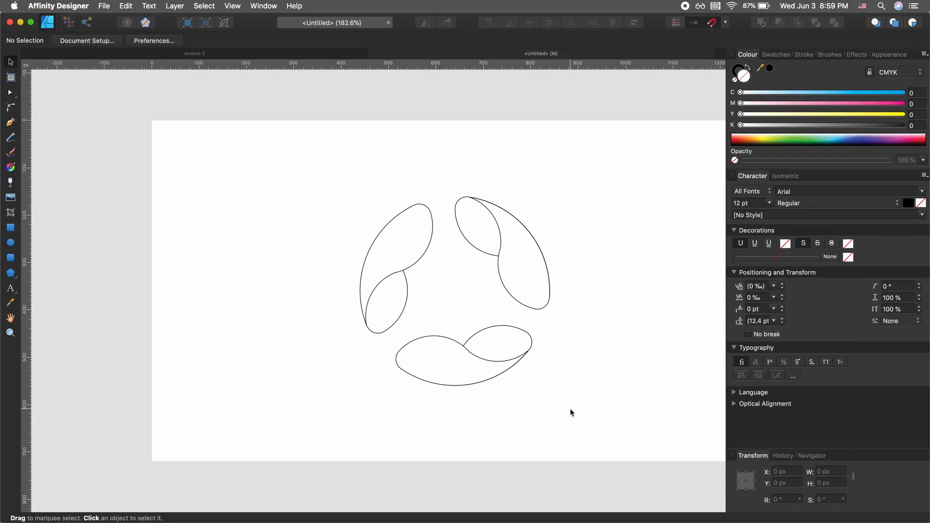
scroll(507, 377, up, 1)
scroll(507, 378, right, 1)
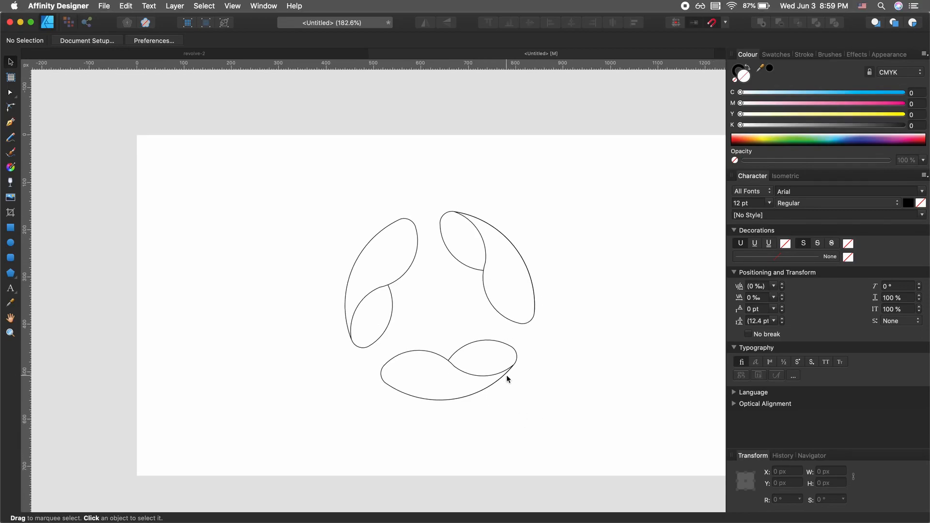
key(m)
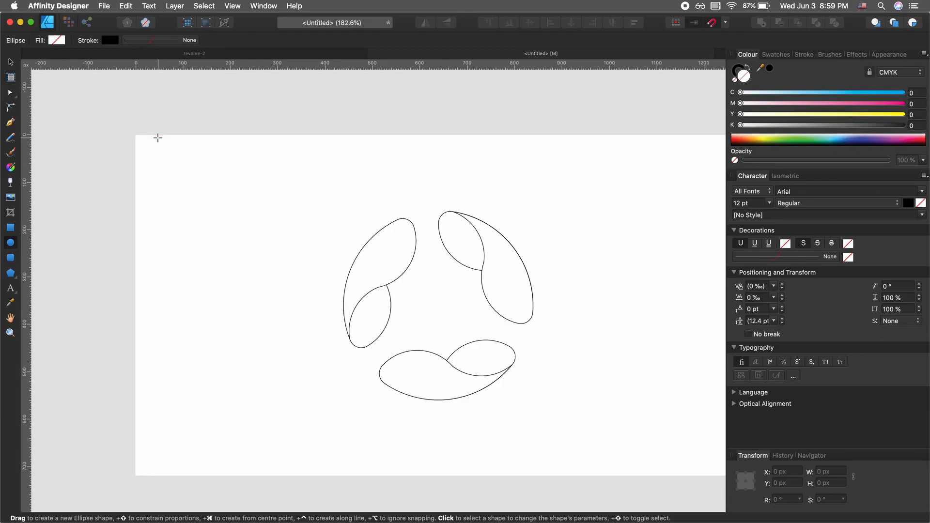
scroll(158, 137, right, 3)
scroll(158, 138, down, 1)
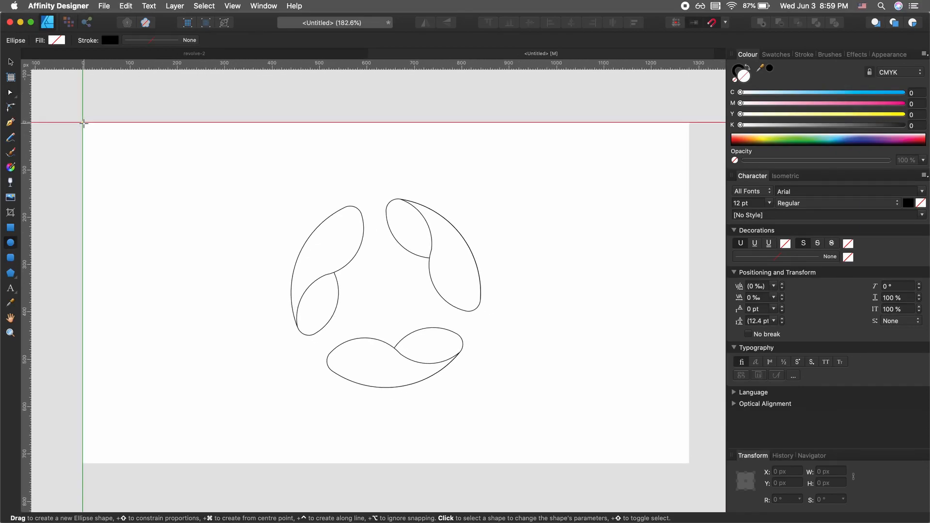
drag(84, 123, 446, 386)
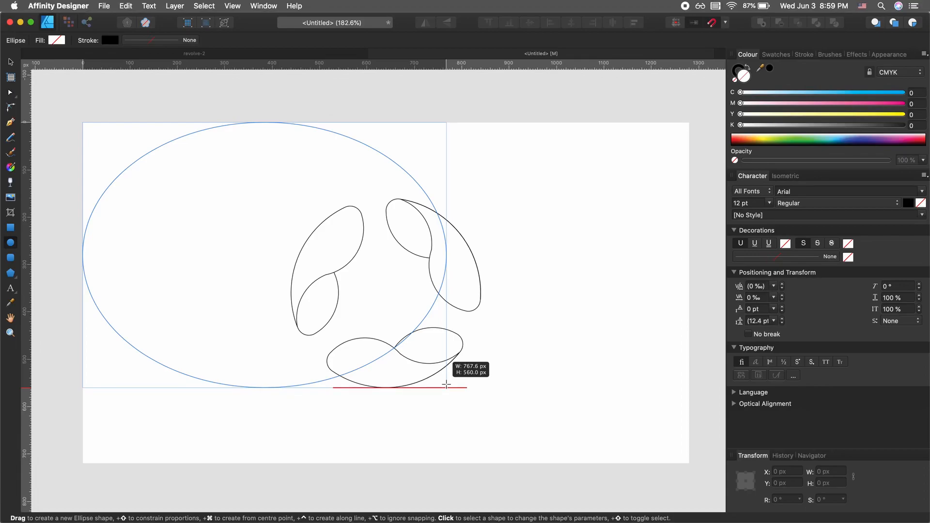
key(Escape)
- Draw a 1280 × 720 px rectangle covering the whole page and remove its stroke
click(11, 228)
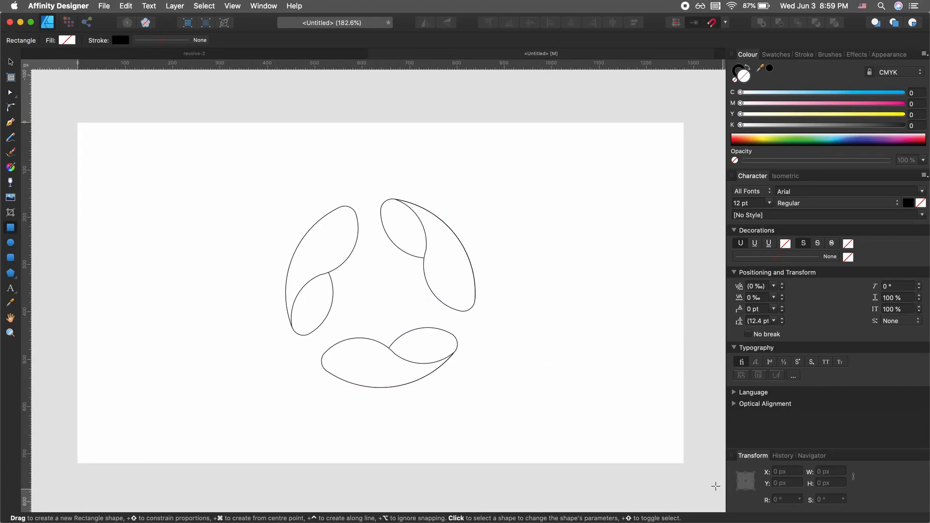
scroll(660, 455, right, 2)
drag(649, 445, 672, 463)
key(v)
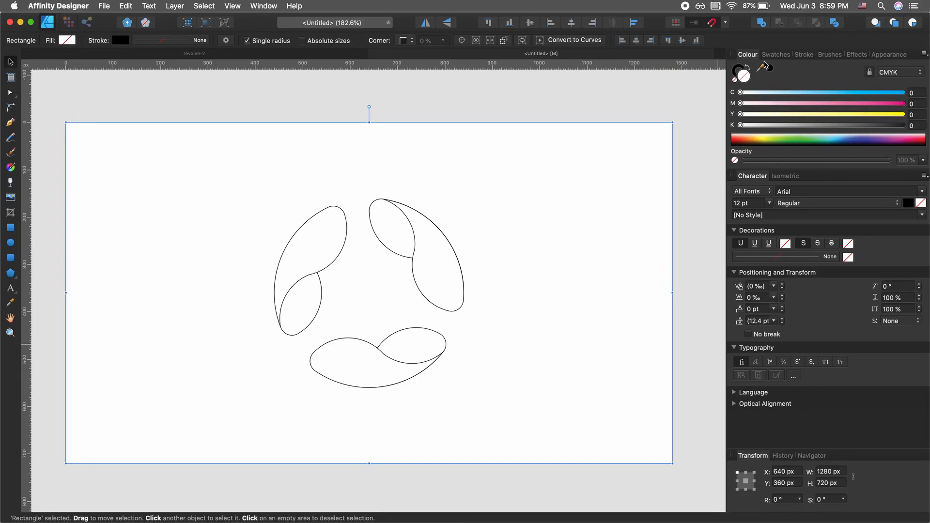
click(742, 70)
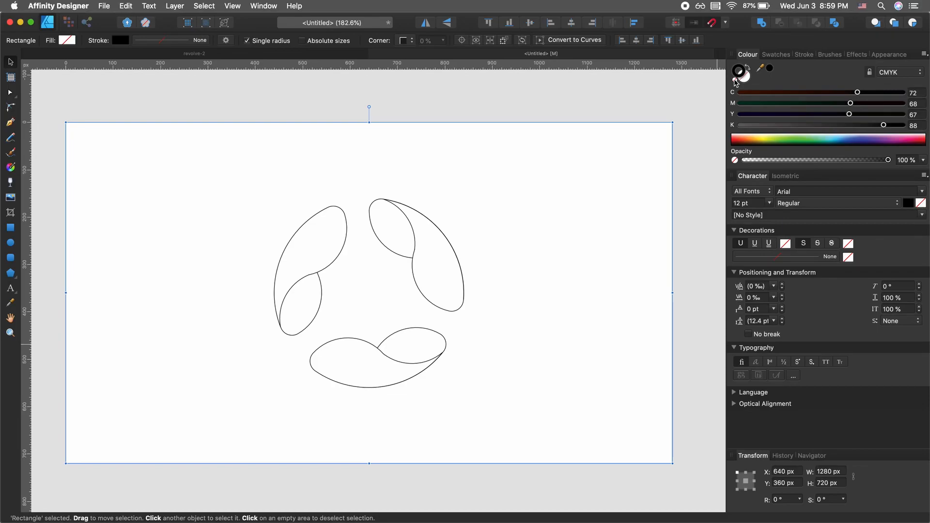
click(734, 79)
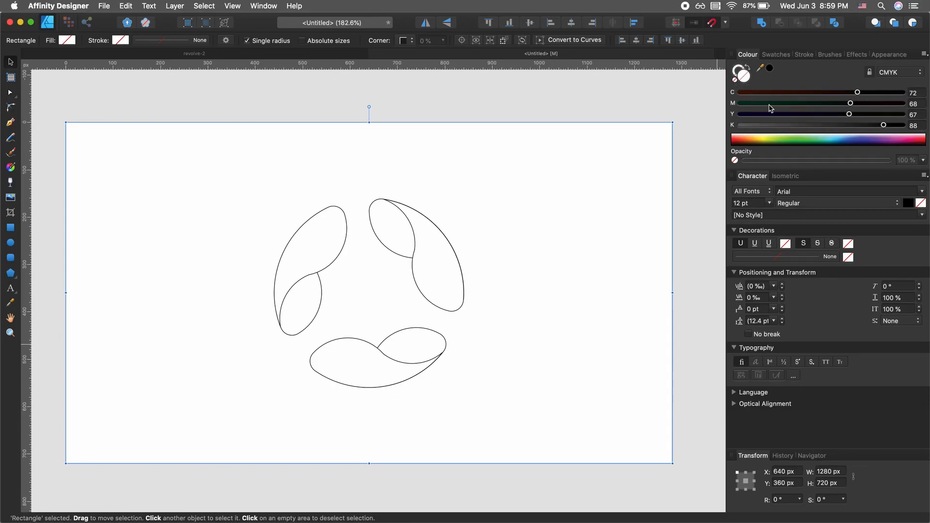
- Fill the background rectangle with a deep blue of C 88, M 83, Y 0, K 0
drag(779, 115, 785, 115)
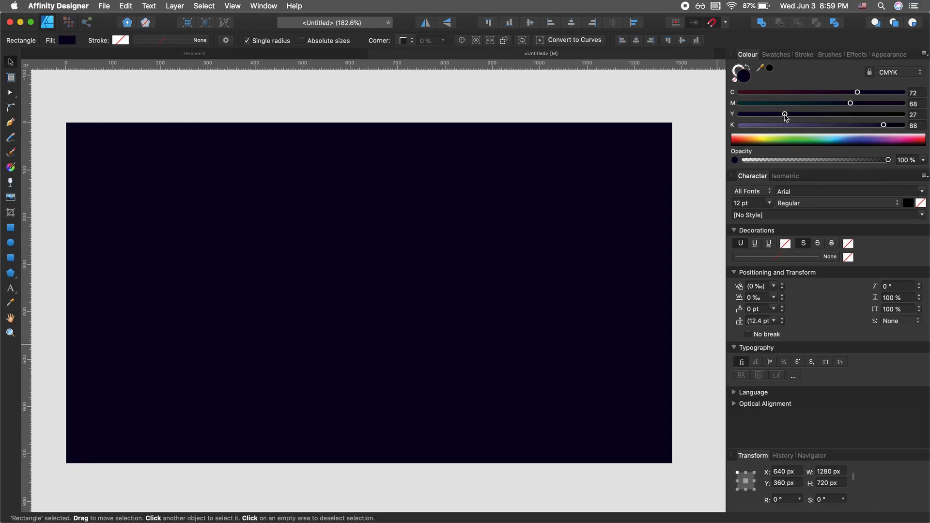
drag(847, 125, 740, 126)
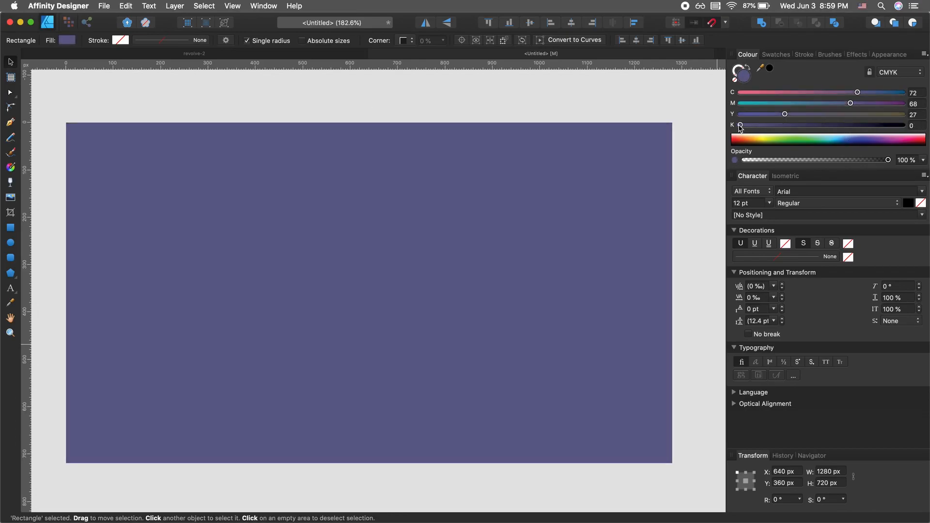
drag(857, 95, 878, 105)
drag(785, 116, 729, 124)
drag(868, 93, 883, 93)
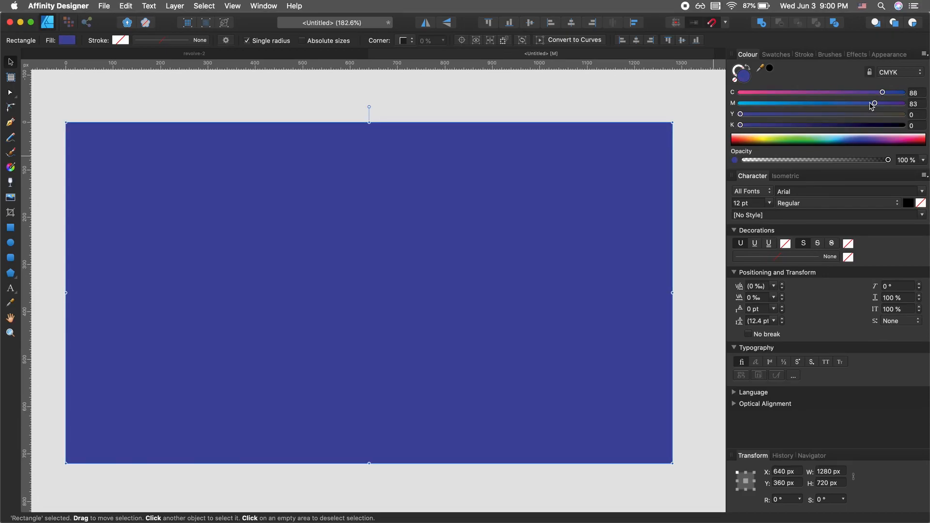
click(902, 72)
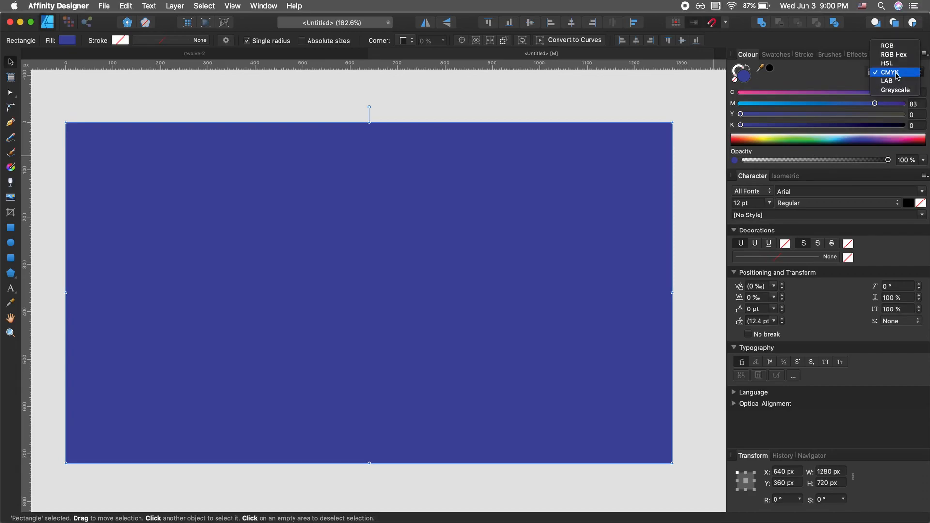
click(896, 73)
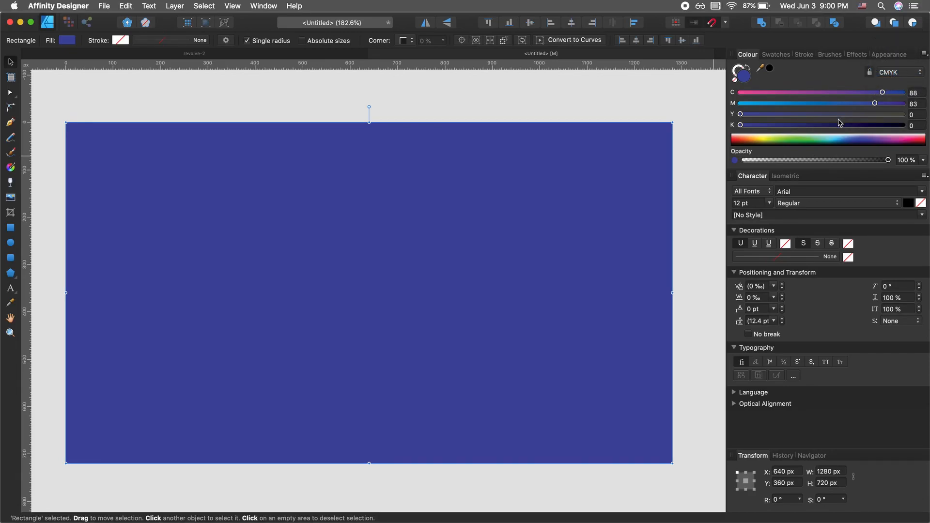
click(894, 74)
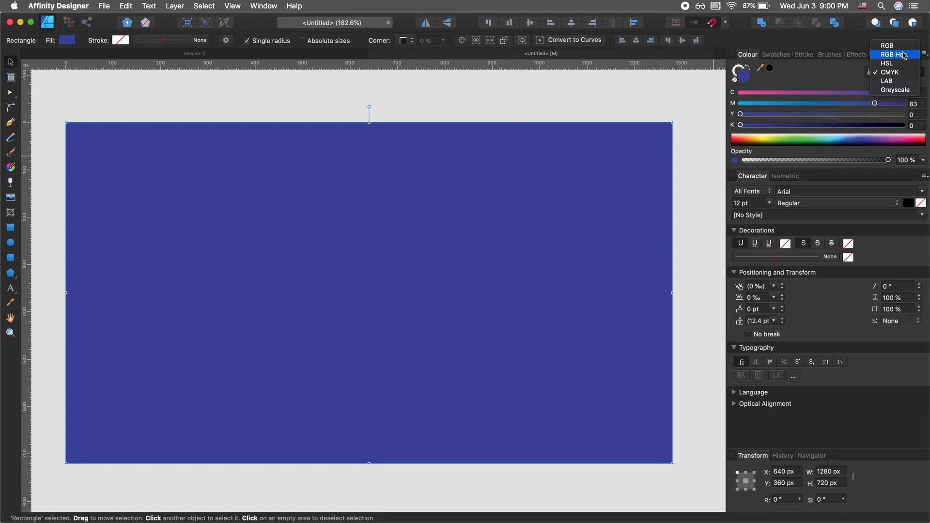
click(821, 80)
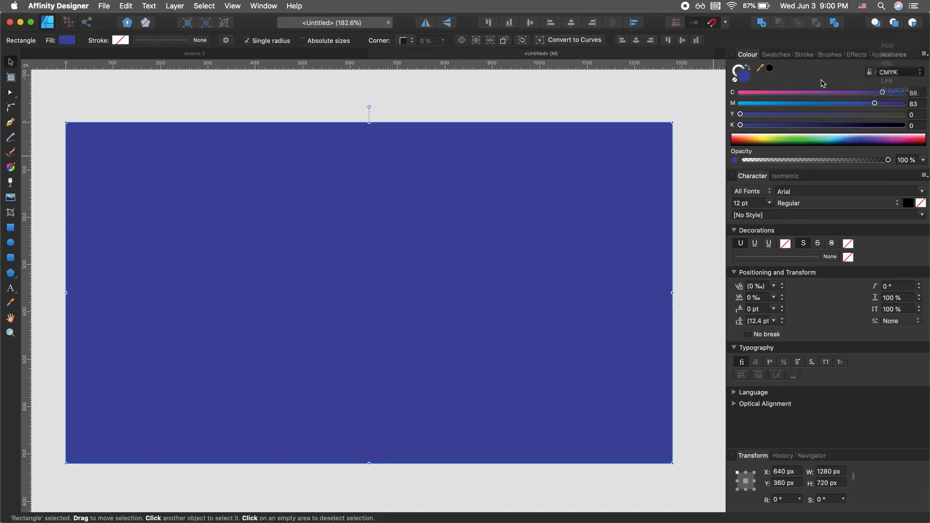
- Darken the background rectangle's fill to a navy of C 72, M 67, Y 0, K 63
drag(883, 92, 876, 92)
drag(740, 126, 856, 92)
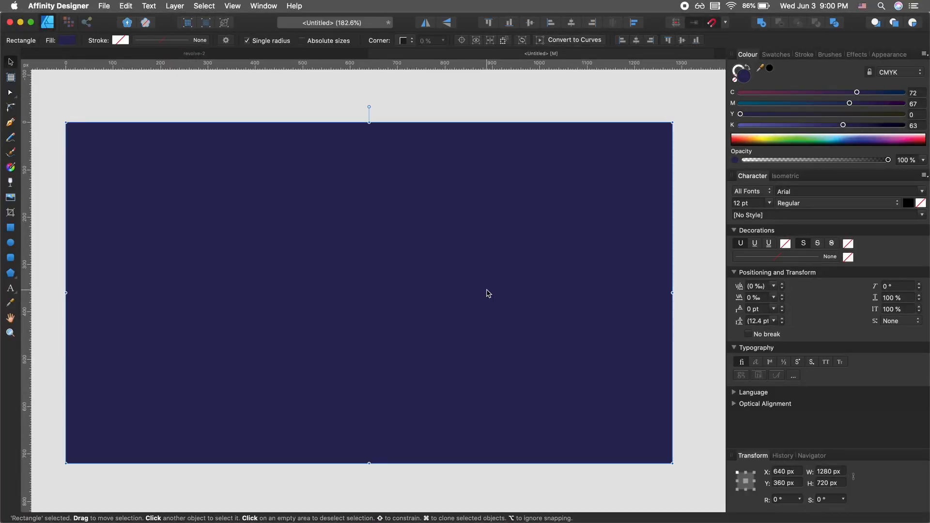
- Send the background rectangle behind the logo segments, lock it and clear the selection
key(shift+super+[)
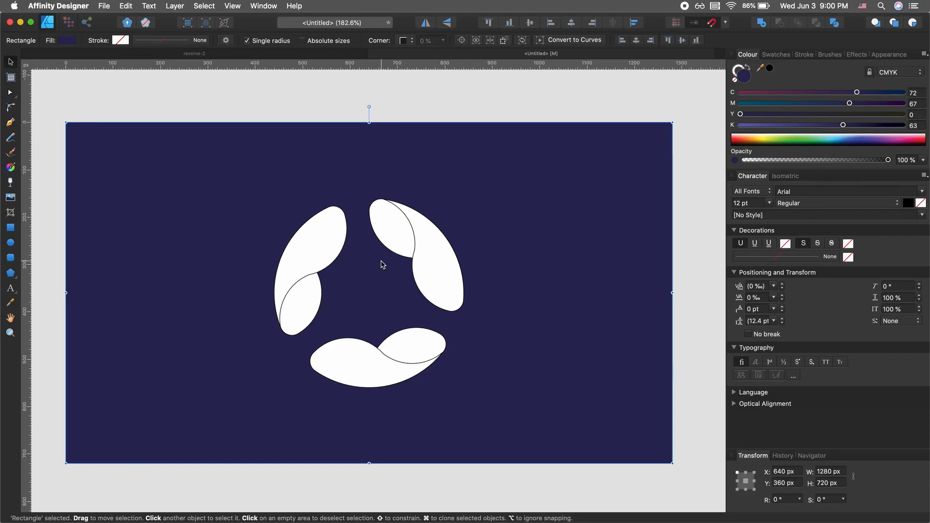
key(super+l)
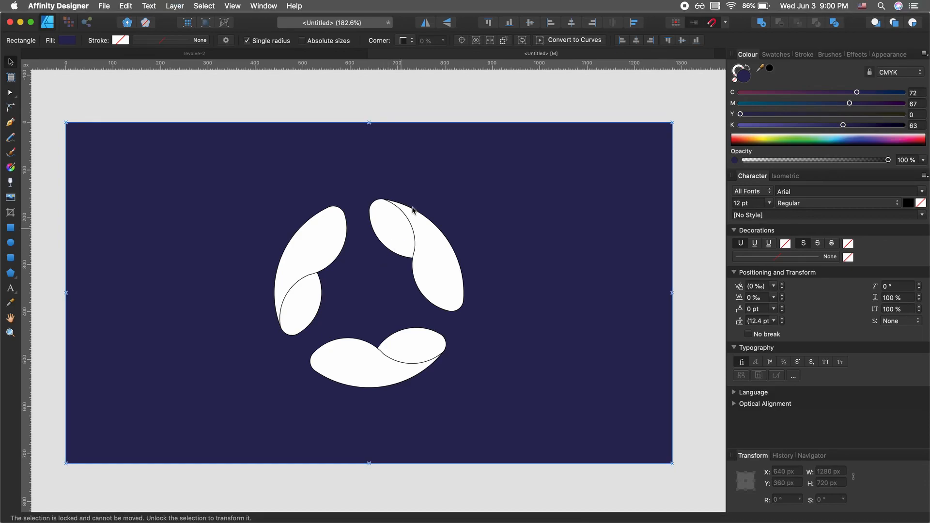
click(446, 99)
click(434, 242)
drag(494, 98, 525, 179)
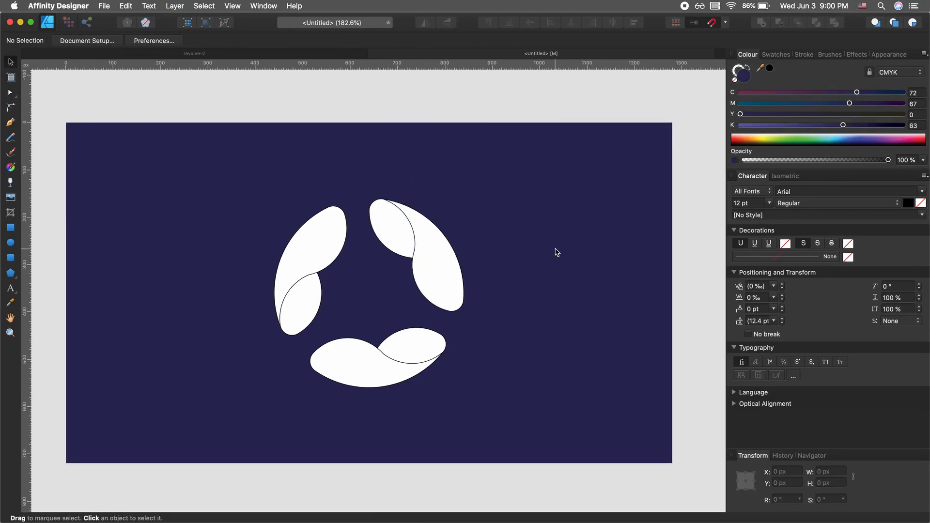
- Select all six logo segments and remove their stroke, leaving the fill active for colouring
drag(581, 158, 214, 428)
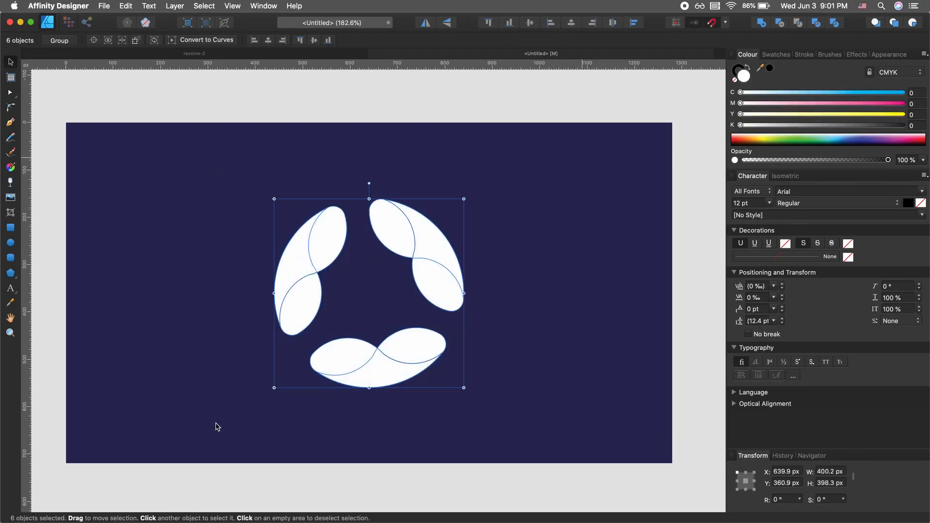
click(735, 68)
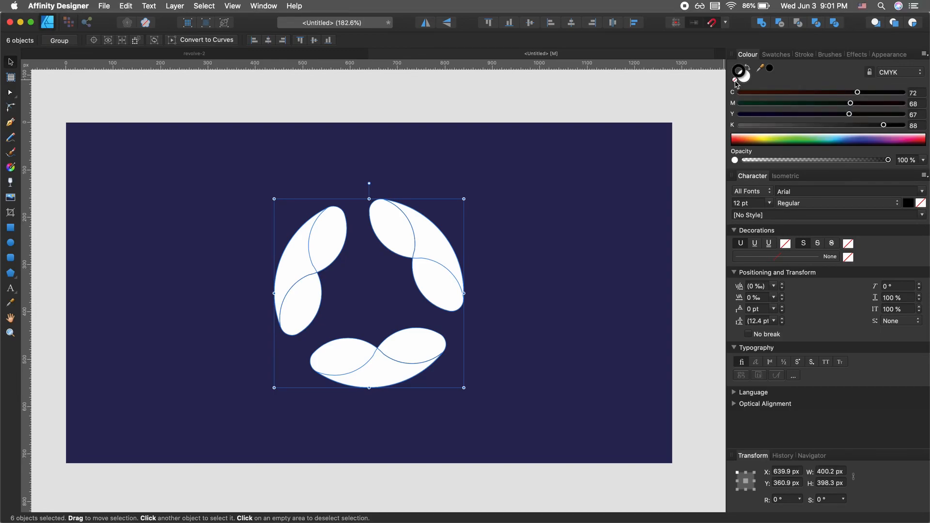
click(734, 80)
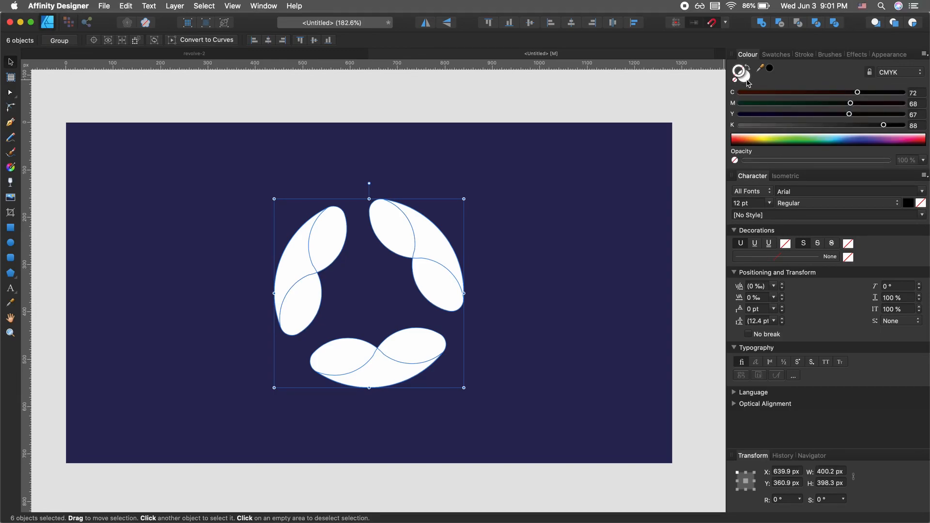
click(746, 79)
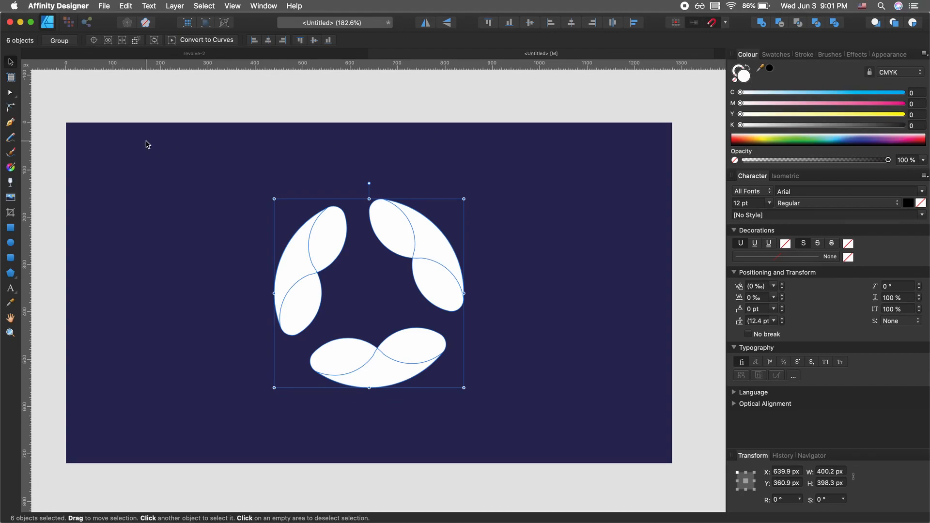
- Give the six segments a linear gradient fill with its end stop set to orange, C 0, M 26, Y 90, K 0
key(a)
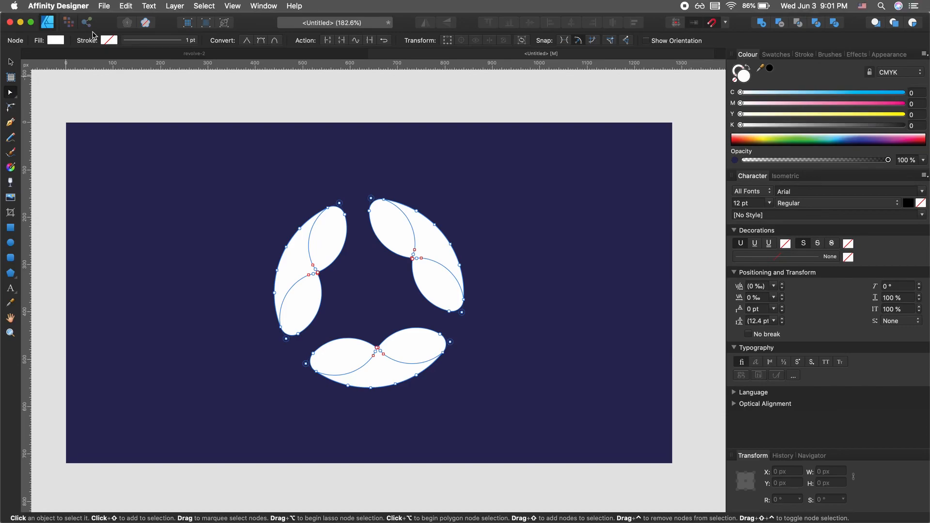
click(54, 41)
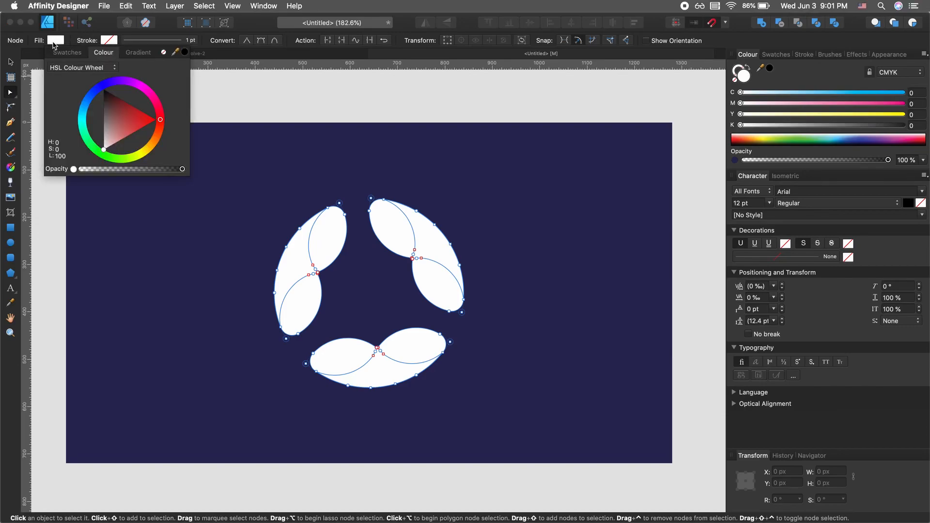
click(131, 54)
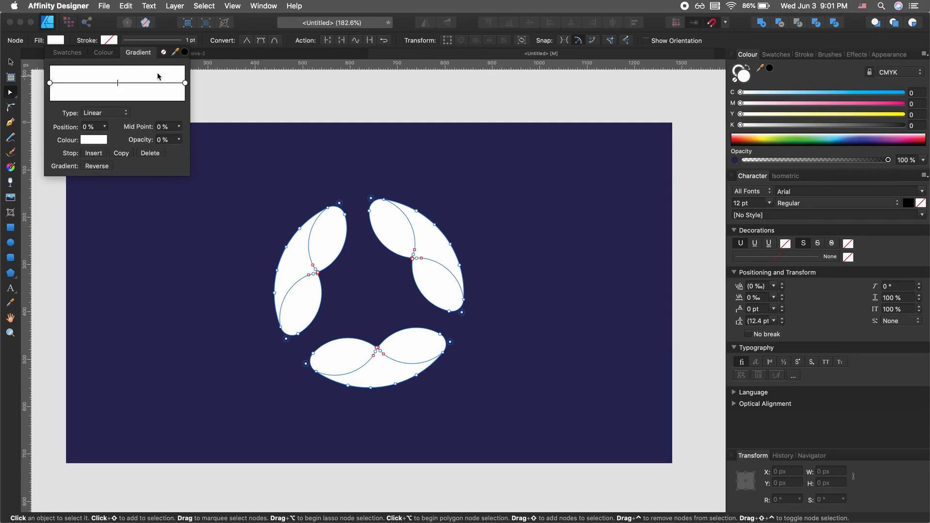
click(185, 83)
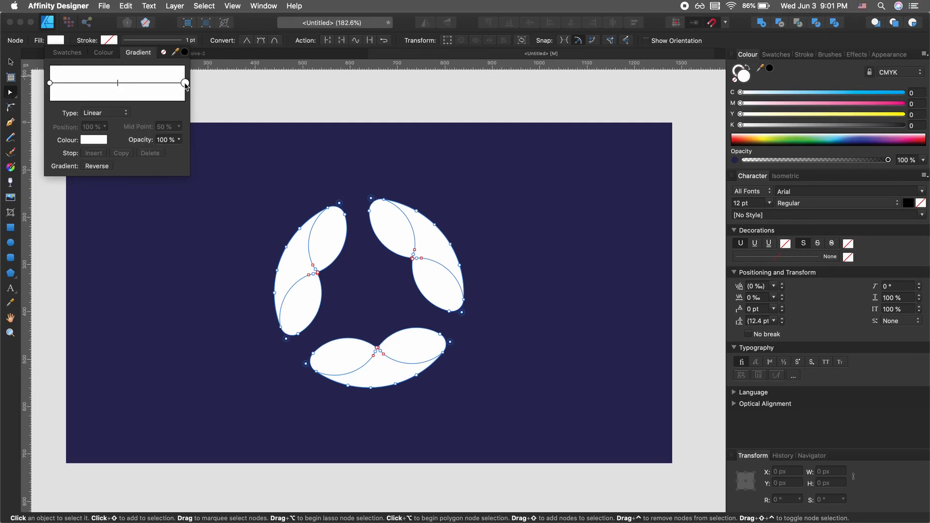
click(95, 140)
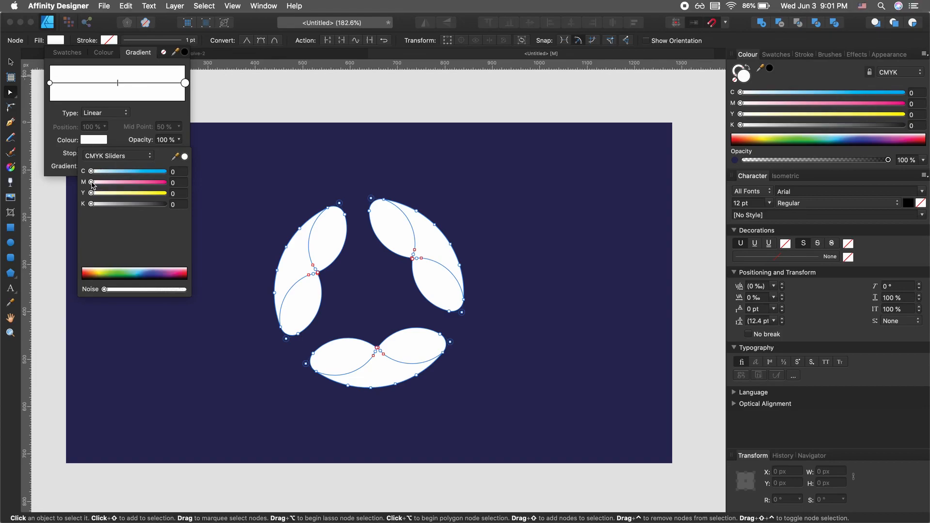
drag(92, 183, 157, 195)
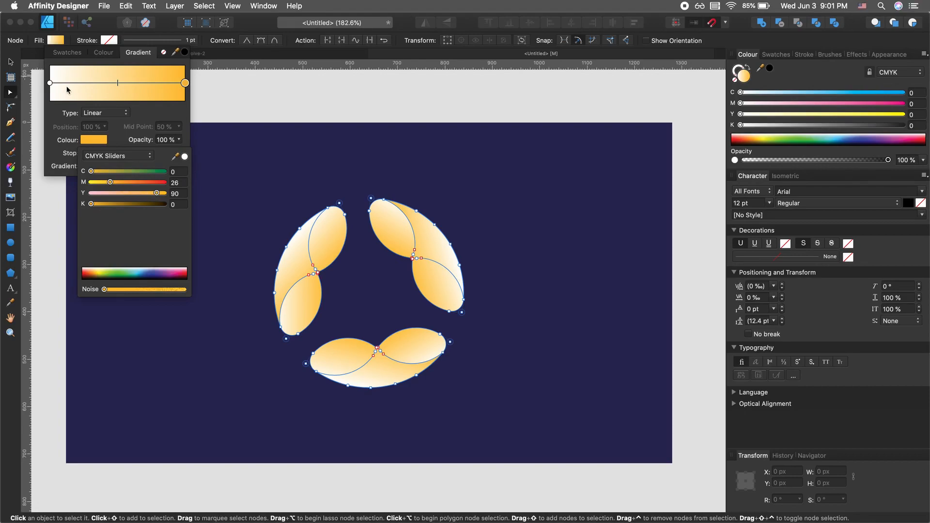
- Set the gradient's start stop to magenta-pink, C 7, M 87, Y 2, K 0
click(50, 82)
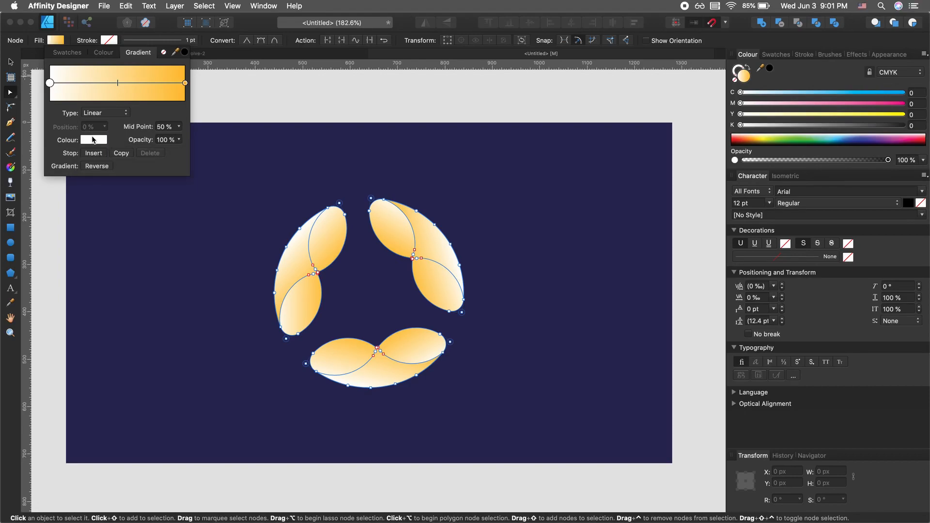
click(93, 140)
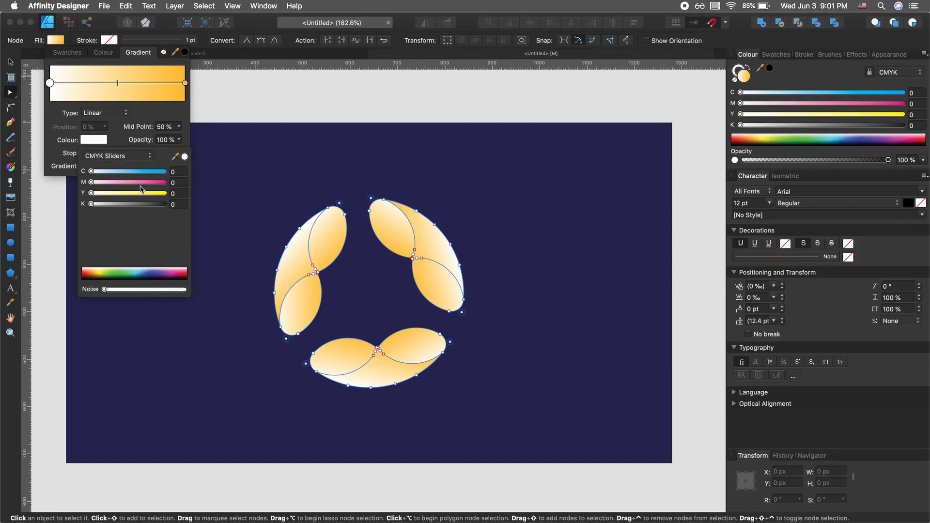
drag(138, 185, 148, 185)
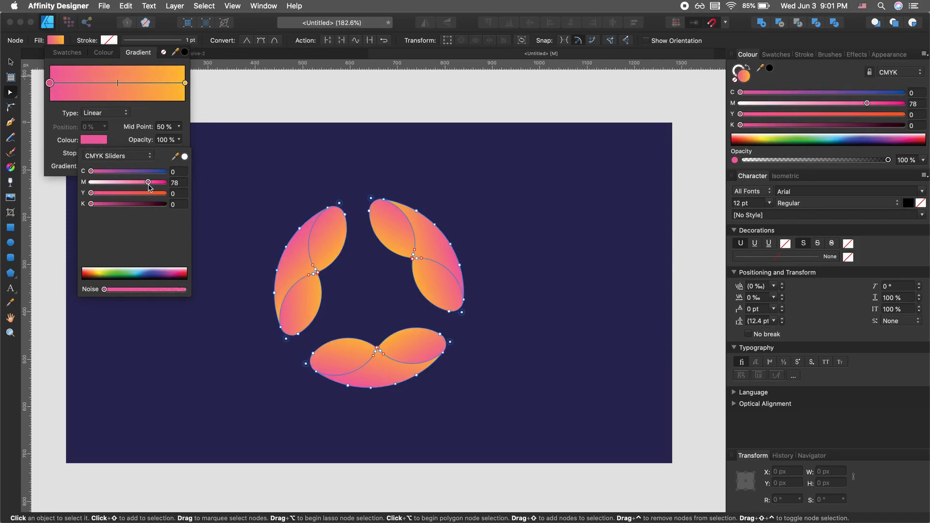
drag(91, 171, 93, 193)
drag(149, 182, 156, 186)
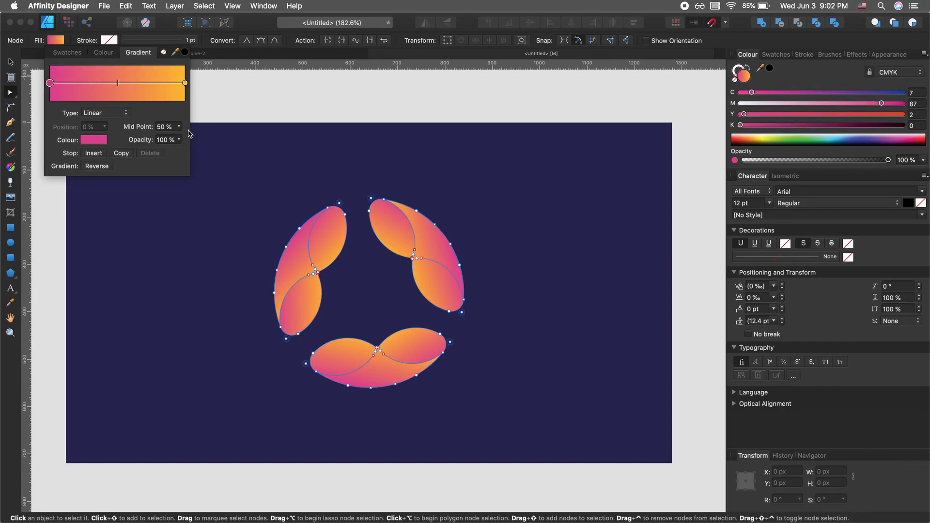
- Lower the opacity of the gradient's pink start stop to 30 %
click(173, 140)
click(179, 140)
drag(180, 151, 118, 152)
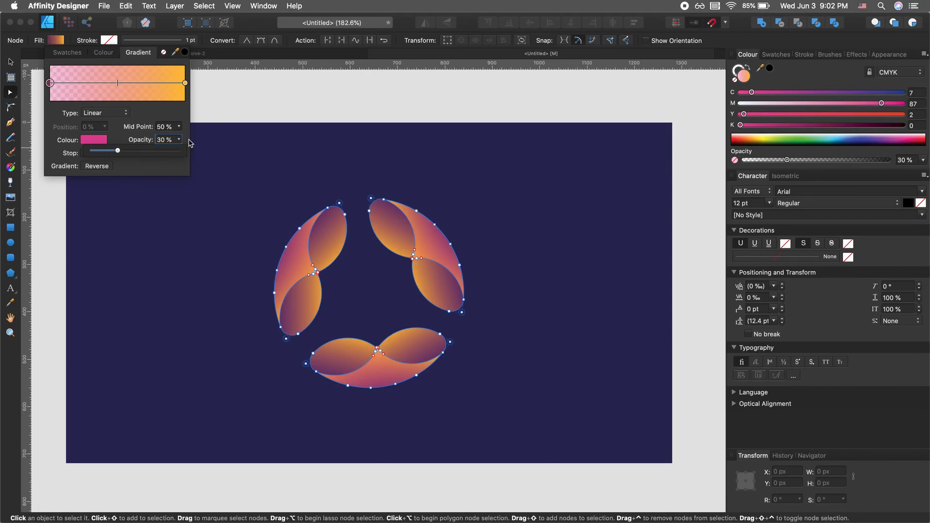
- Change the gradient's end stop to bright yellow, C 0, M 4, Y 85, K 0, and deselect the segments
click(185, 84)
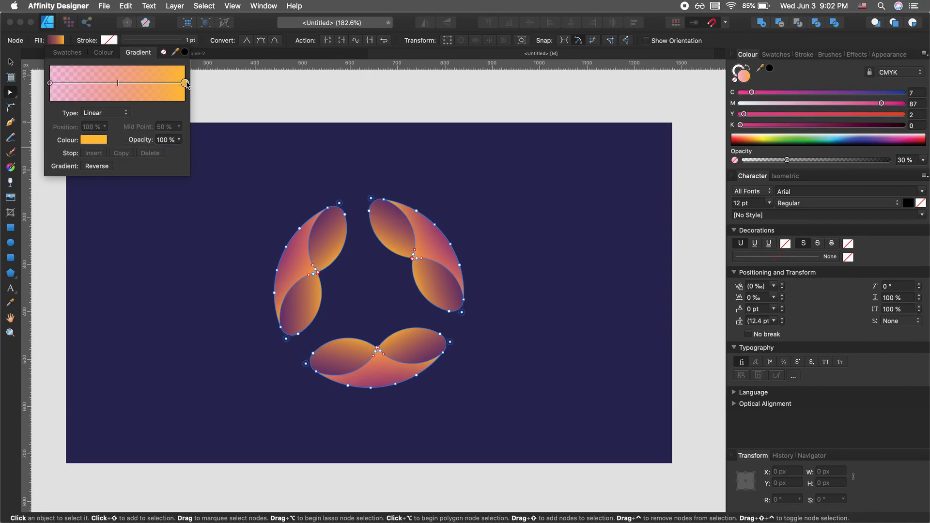
click(103, 140)
drag(157, 193, 171, 195)
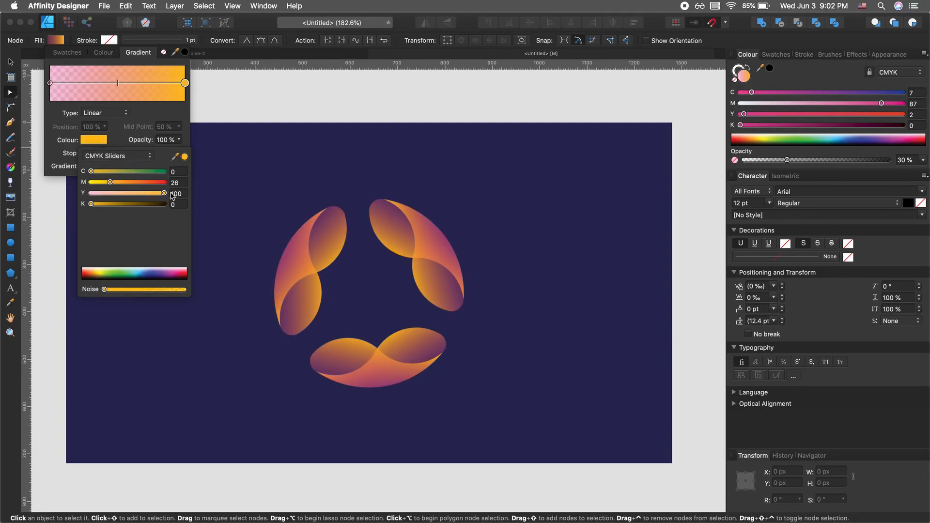
drag(111, 183, 155, 198)
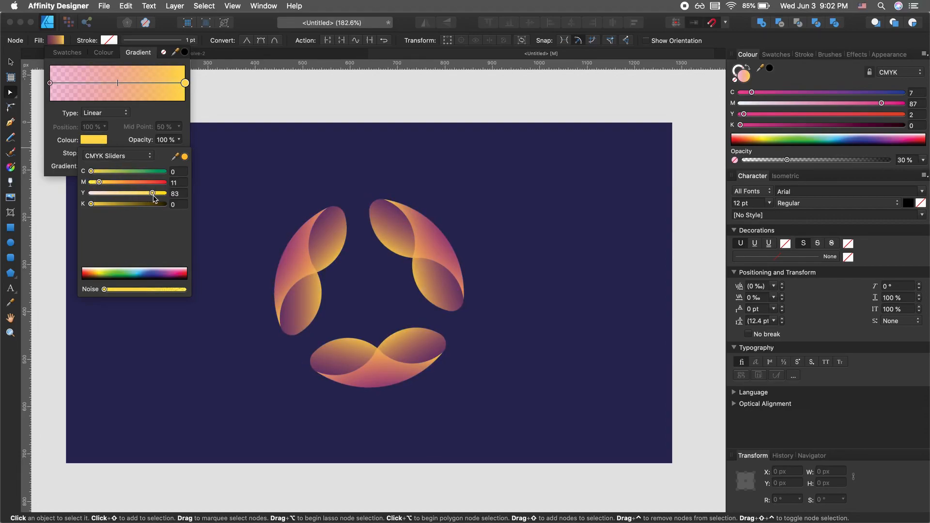
drag(99, 182, 93, 184)
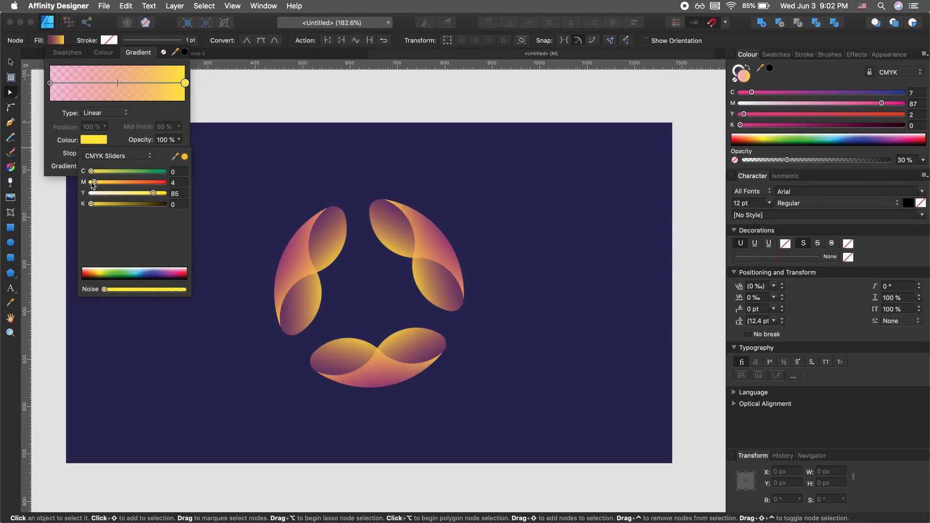
click(352, 280)
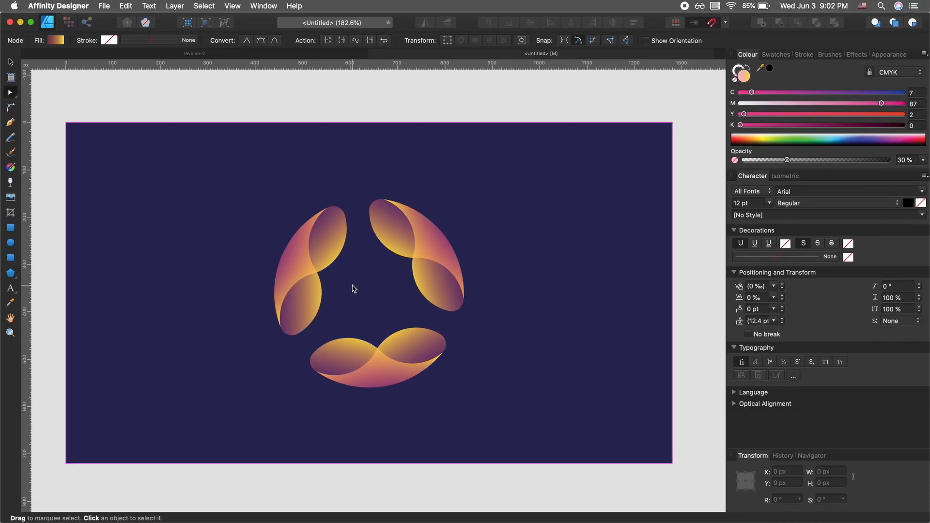
- Redirect the gradient of the upper-right pair's lower-lobed segment lengthwise, from yellow at its upper tip to pink at its lower end
click(424, 287)
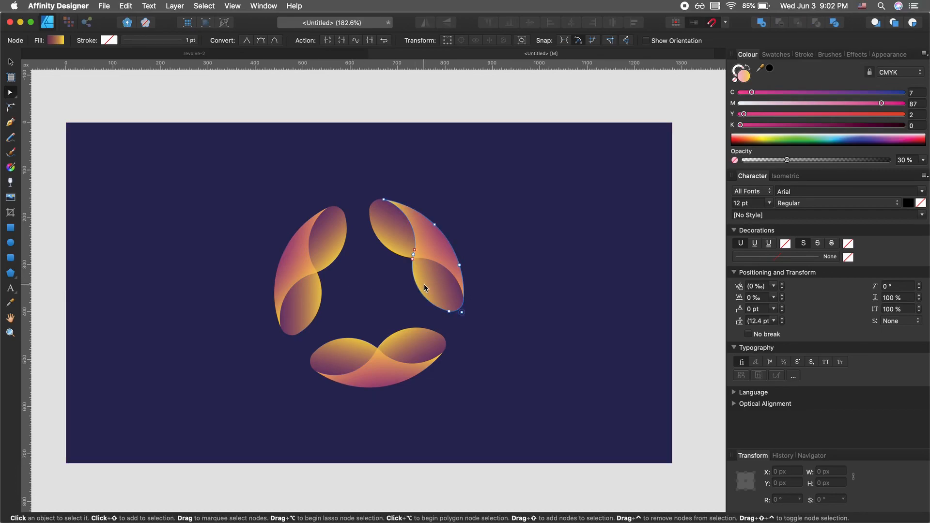
key(g)
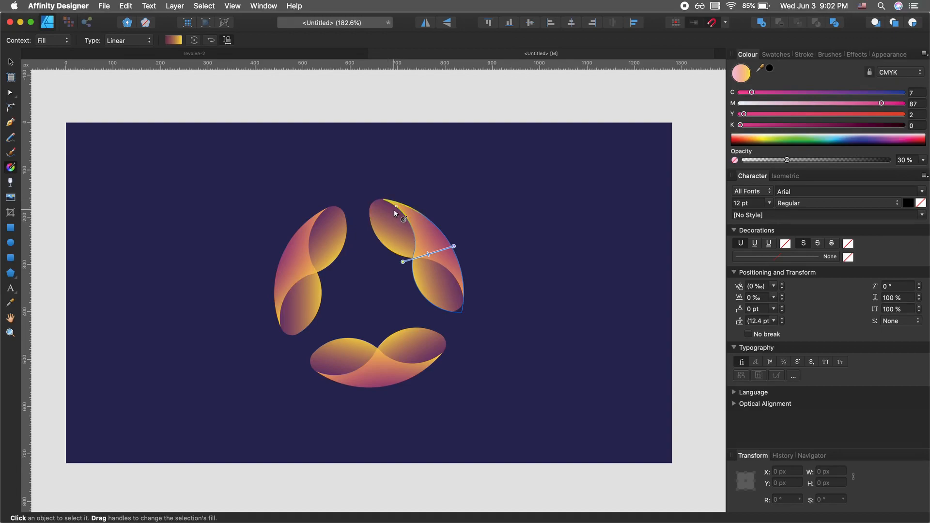
mouse_move(392, 203)
mouse_down()
mouse_move(459, 316)
mouse_move(400, 210)
mouse_up()
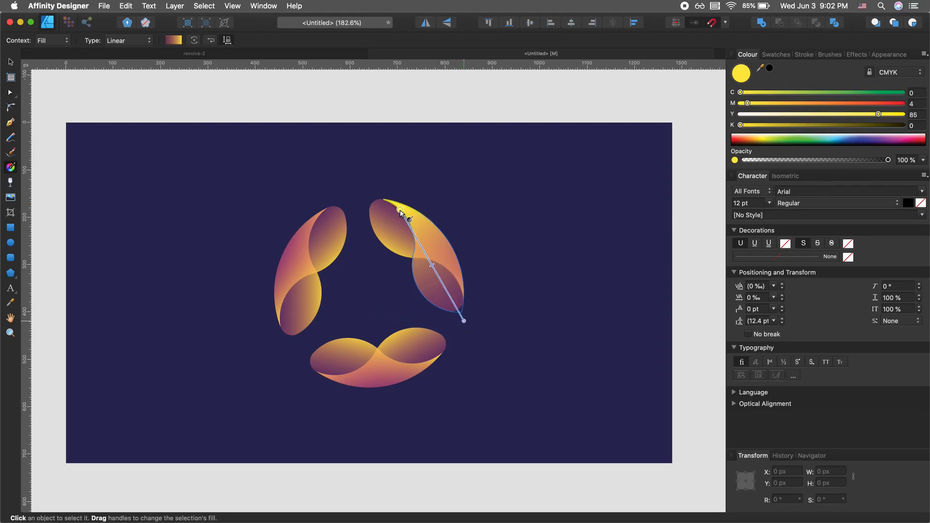
key(v)
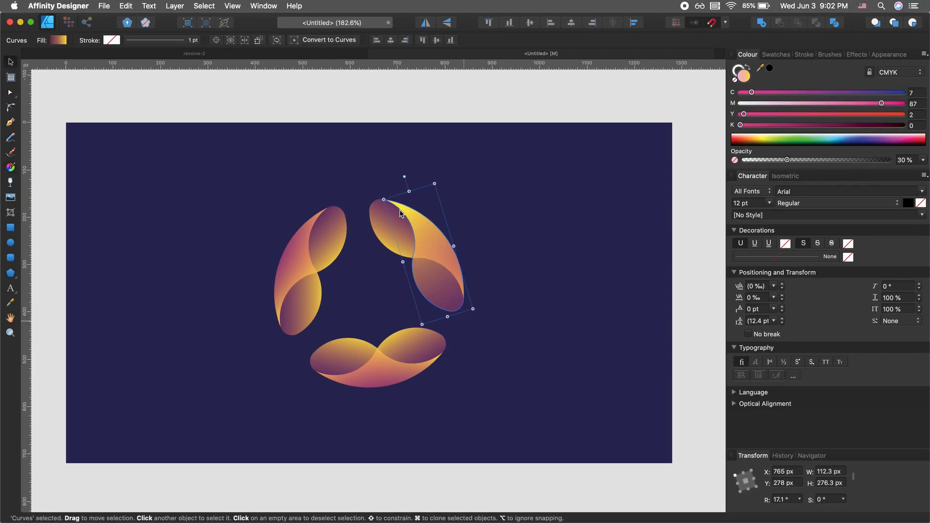
- Redirect the overlapping upper-right segment's gradient diagonally, from yellow beyond its upper rounded end to pink past its lower tip
key(g)
drag(469, 275, 402, 240)
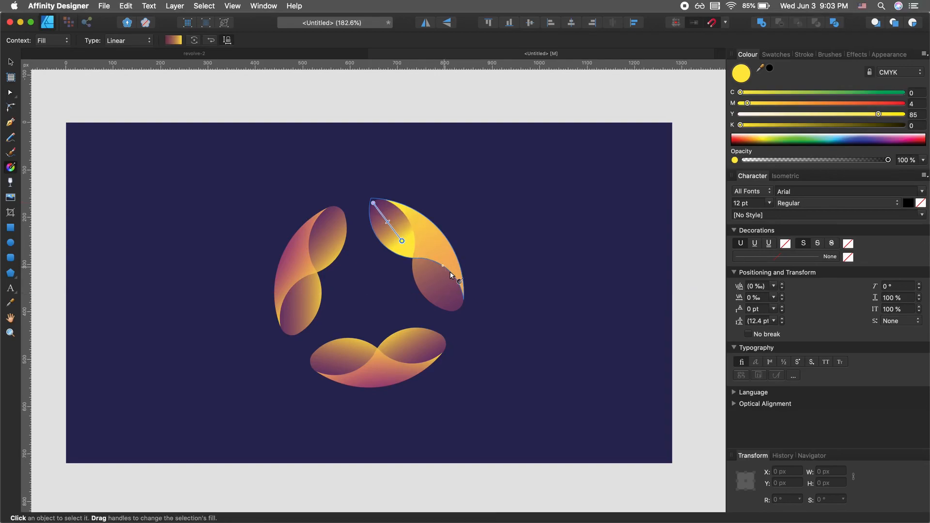
drag(480, 292, 347, 213)
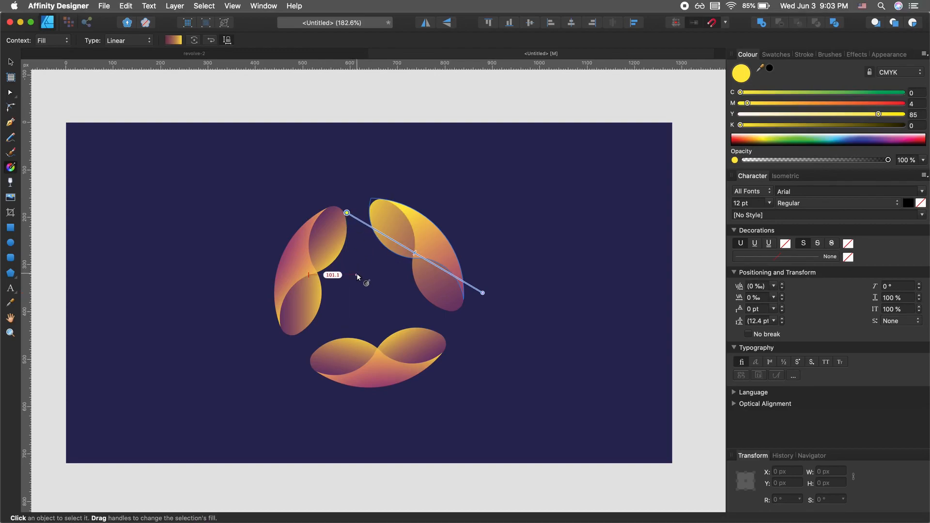
- Redirect the gradient of the left pair's upper-lobed segment crosswise, from pink at its inner right side to yellow at its outer left edge
key(v)
click(329, 241)
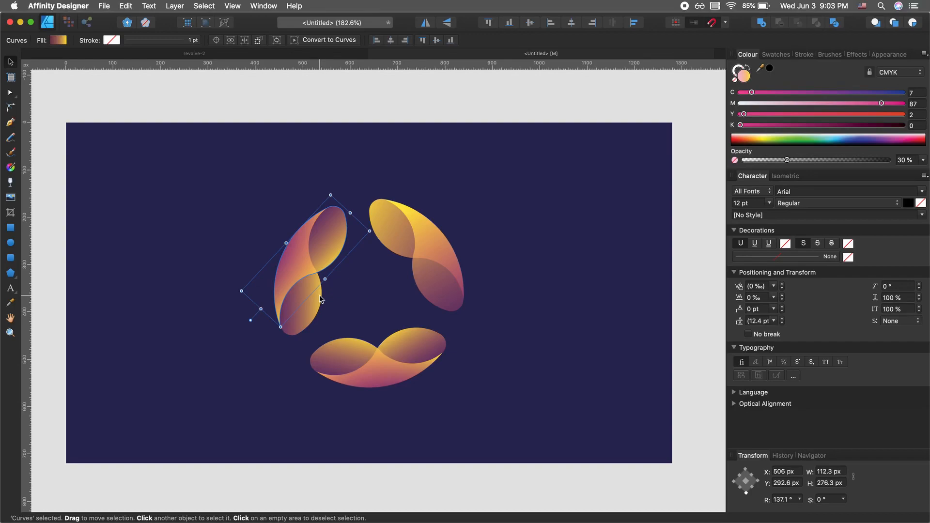
key(g)
drag(274, 332, 348, 214)
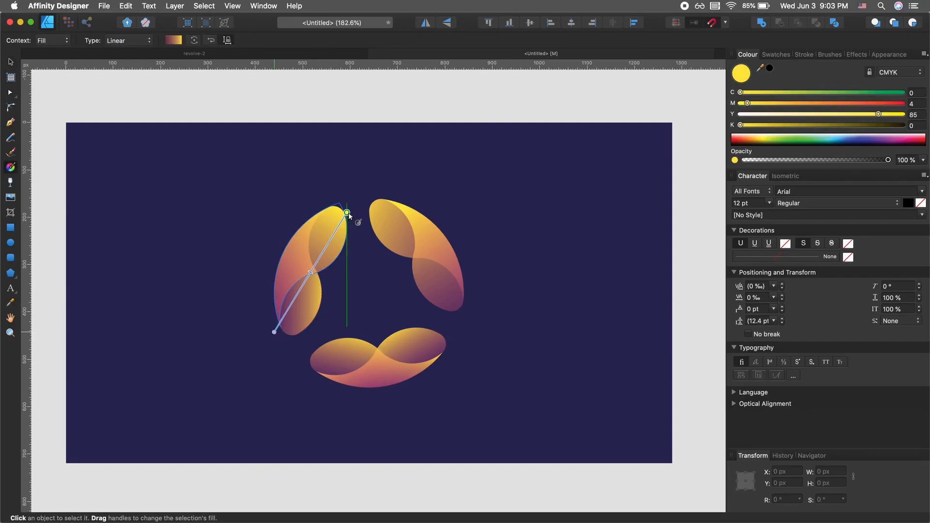
drag(348, 212, 348, 212)
drag(272, 275, 313, 211)
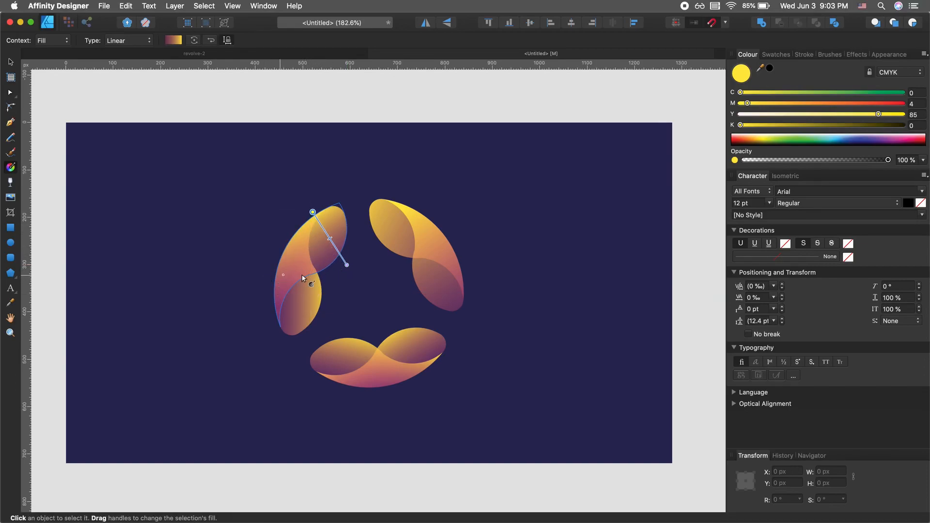
drag(347, 246, 273, 276)
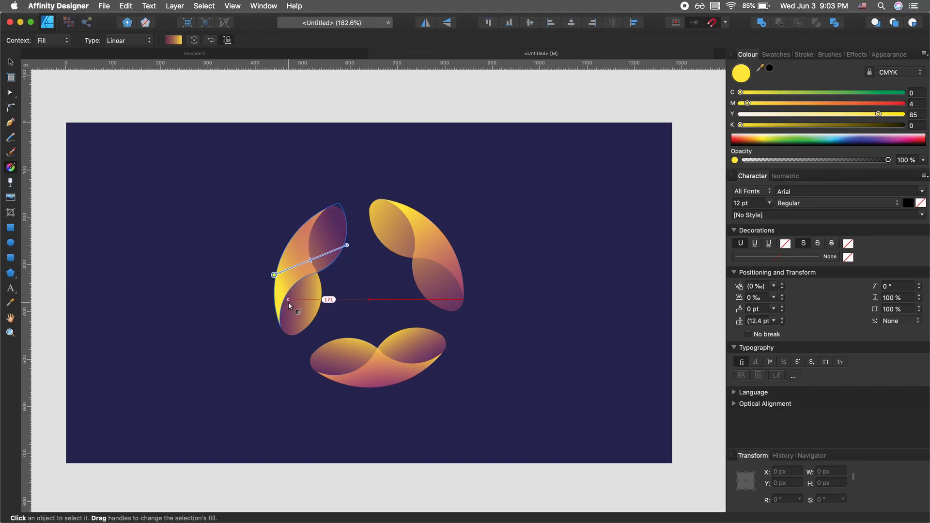
- Redirect the gradient of the left pair's lower-lobed segment lengthwise, from pink at its upper end to yellow just past its lower tip
key(a)
click(304, 309)
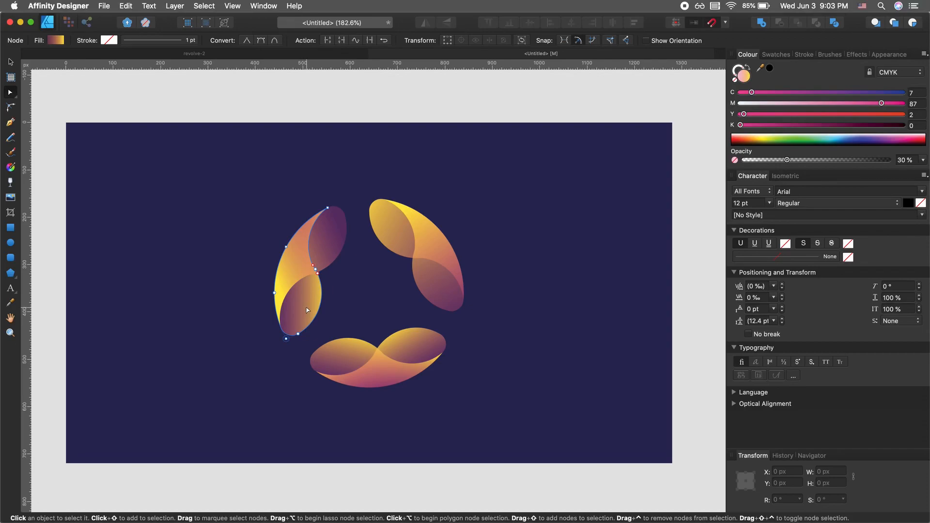
key(g)
mouse_move(311, 327)
mouse_down()
mouse_move(291, 272)
mouse_move(291, 241)
mouse_move(306, 312)
mouse_up()
drag(319, 209, 293, 346)
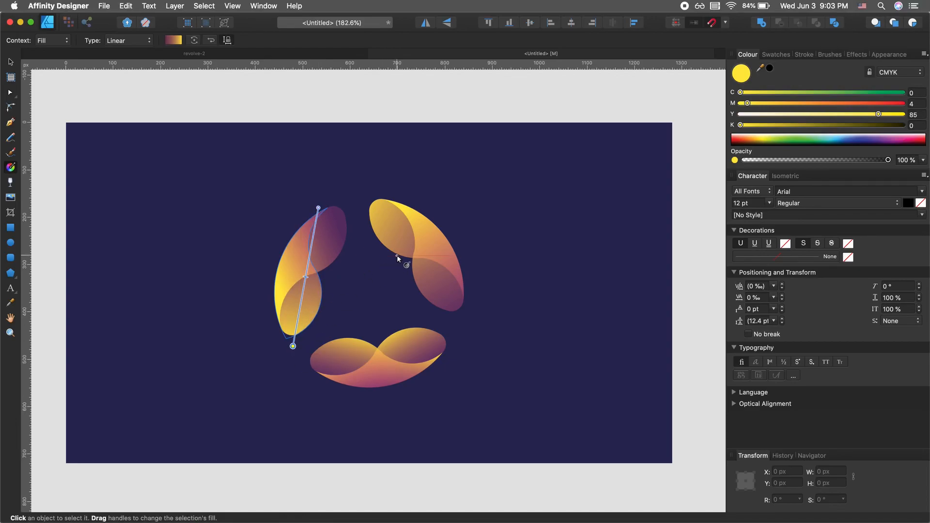
- Redirect the gradient of the bottom pair's left-lobed segment lengthwise, from pink at its left end to yellow at its right end
key(v)
click(383, 377)
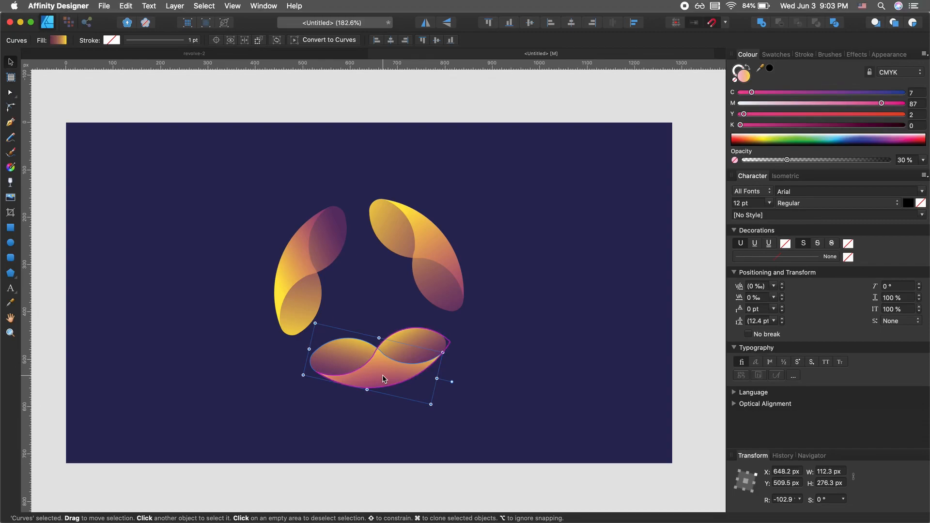
key(g)
drag(322, 376, 435, 366)
- Redirect the gradient of the bottom pair's right-lobed segment so yellow ends well beyond its right tip, and deselect it
key(v)
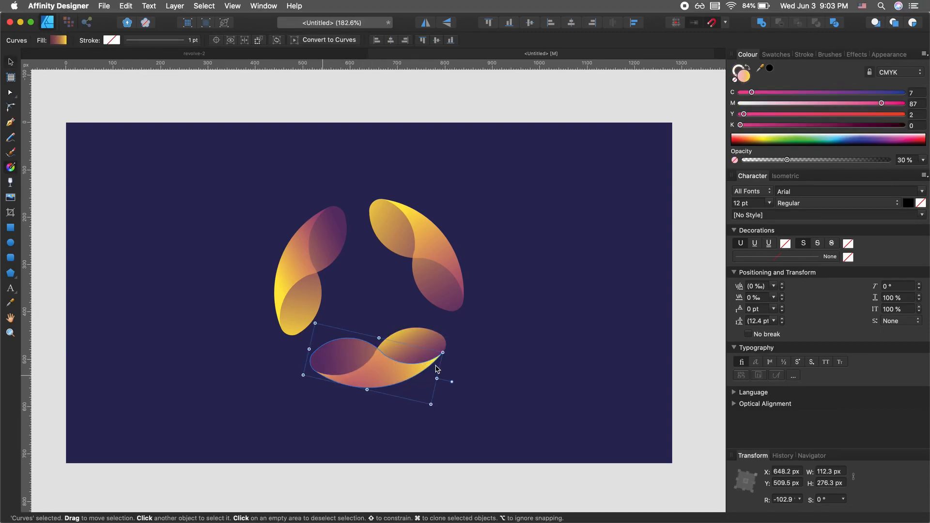
click(423, 335)
key(g)
drag(443, 336, 563, 318)
key(v)
click(530, 366)
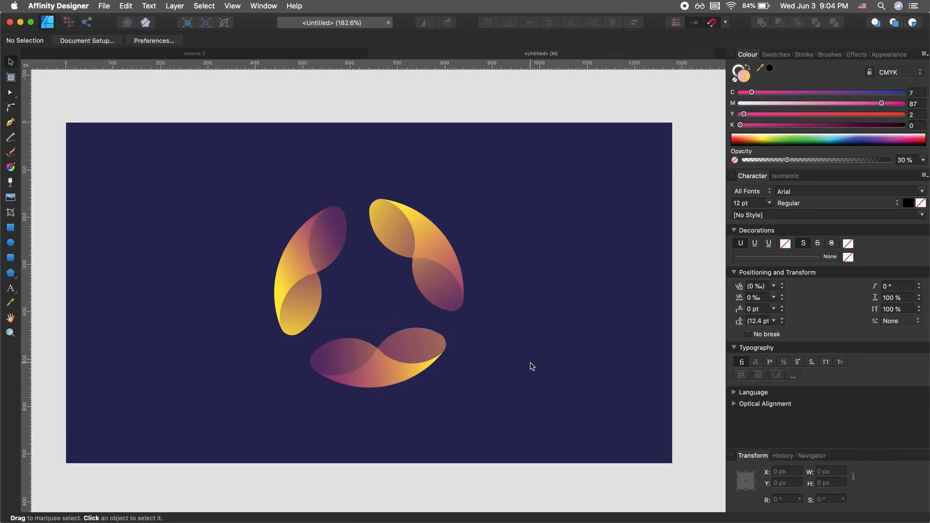
- Move the left pair's lower-lobed, upper-right pair's upper-lobed and bottom pair's right-lobed segments to the back, one level above the lowest
click(318, 304)
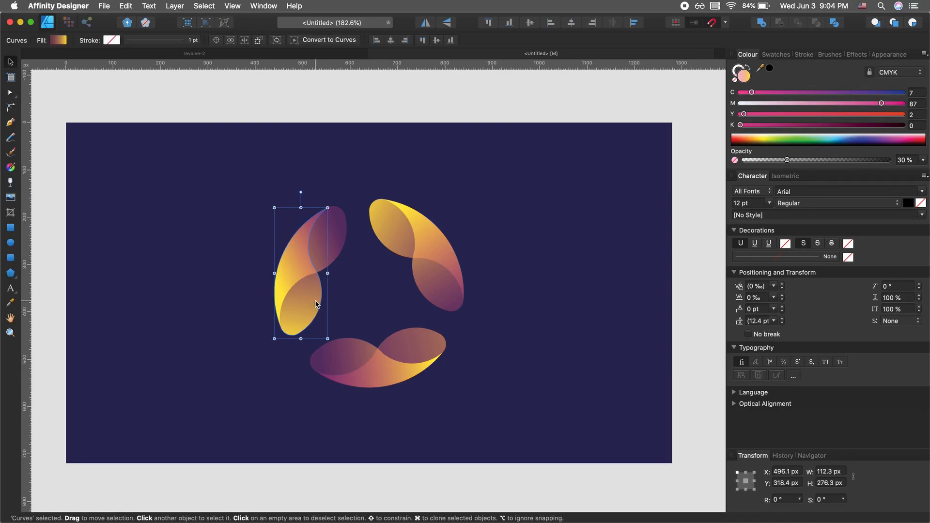
shift+click(396, 241)
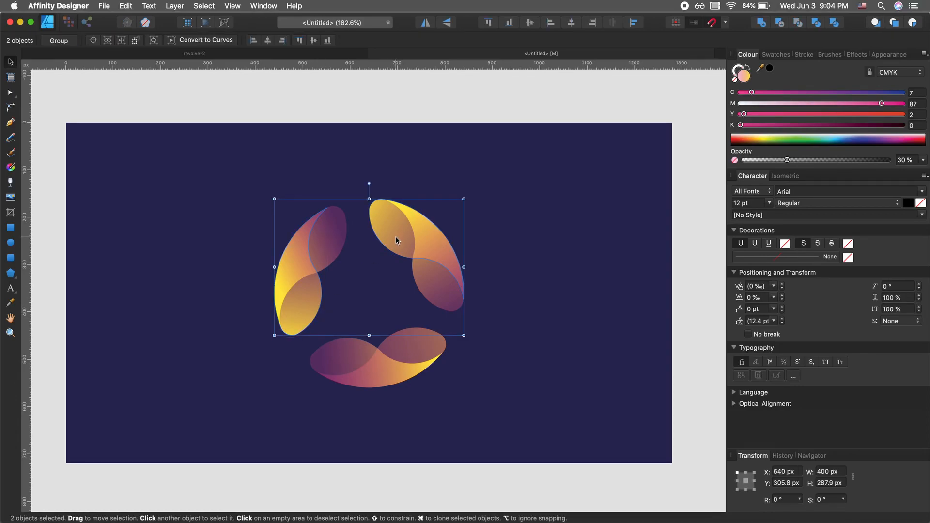
shift+click(406, 349)
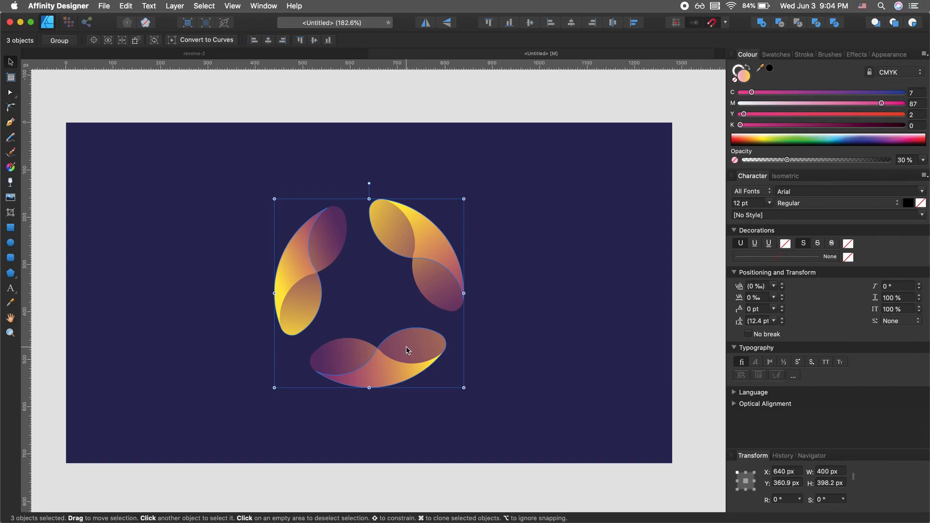
key(shift+super+bracketleft)
key(super+bracketright)
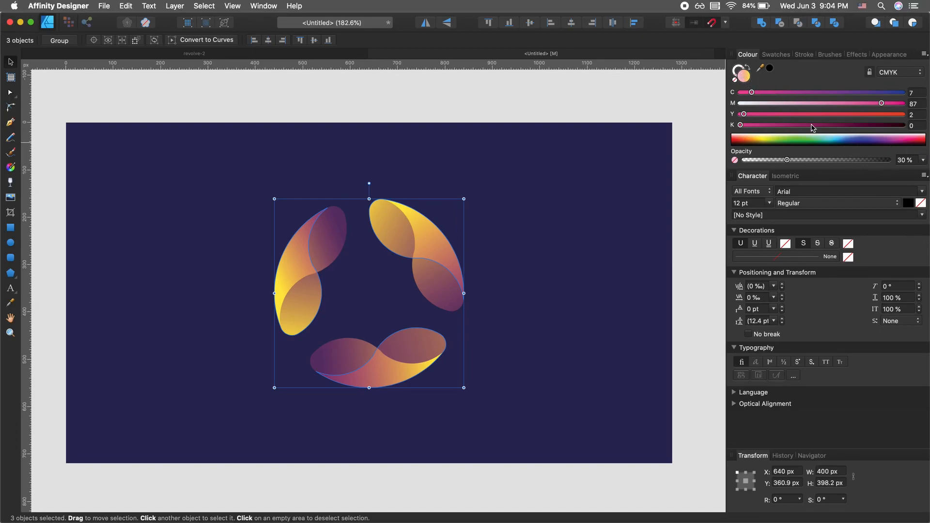
- Set the fill opacity of the three selected segments to 52 % and deselect them
click(771, 55)
click(750, 55)
drag(787, 160, 818, 160)
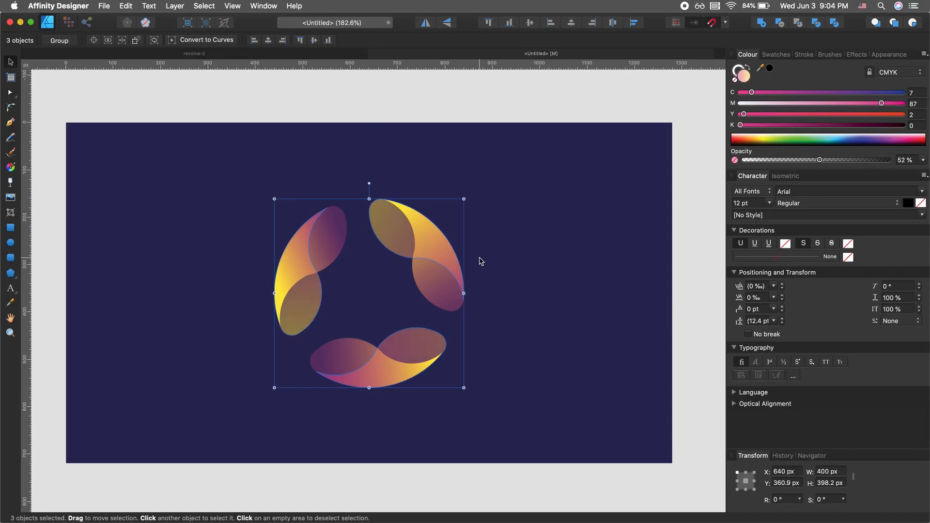
click(492, 274)
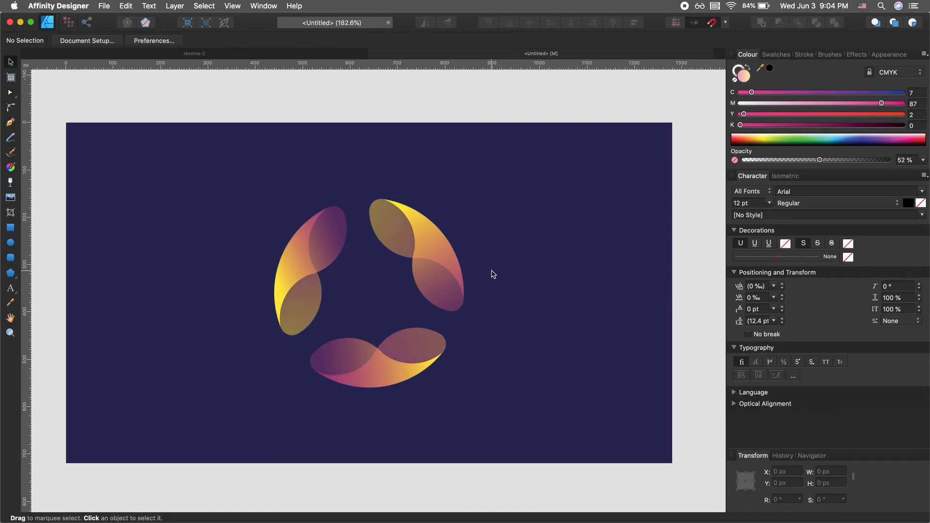
- Realign the gradient of the upper-right pair's upper-lobed segment lengthwise, from pink at its upper rounded end to yellow at the pair's lower end
key(g)
click(392, 234)
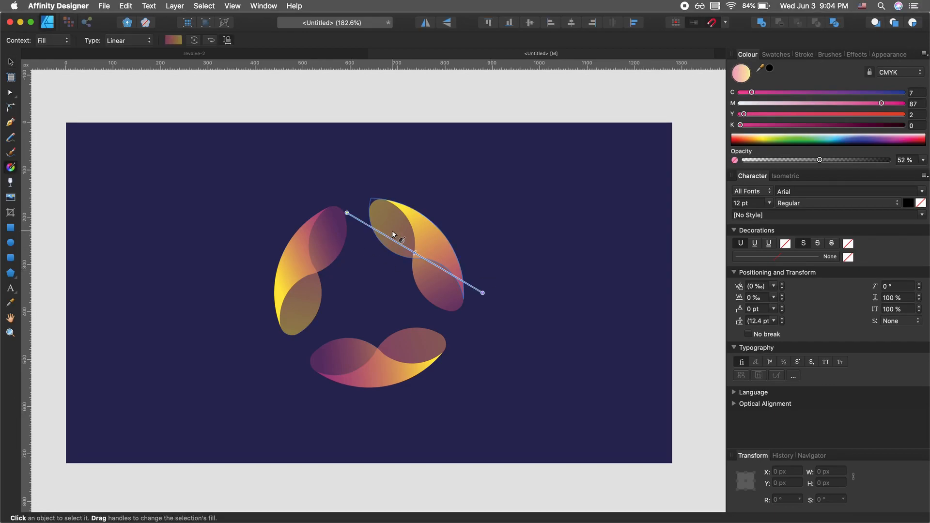
drag(347, 213, 369, 216)
drag(482, 293, 466, 310)
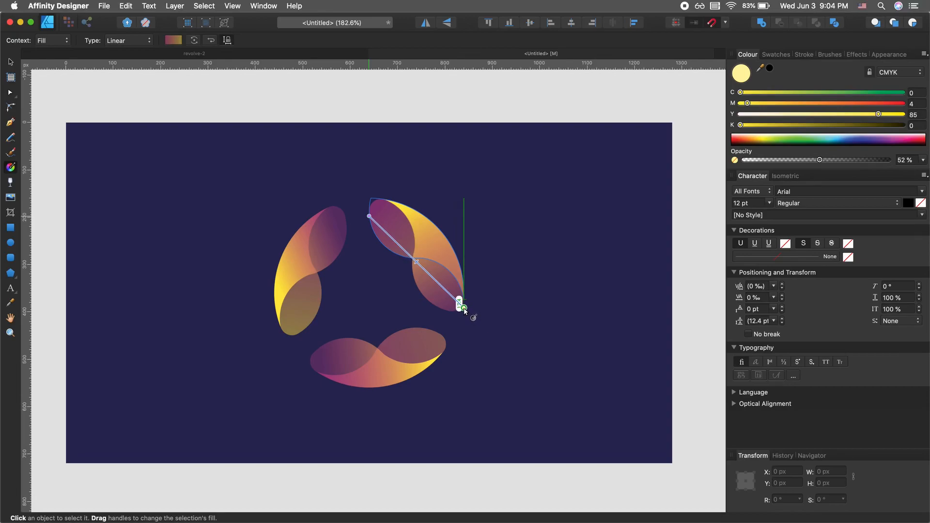
- Reverse the gradient of the left pair's lower-lobed segment lengthwise, from pink at its lower tip to yellow at its upper end
key(v)
click(300, 330)
drag(302, 349, 309, 304)
key(g)
drag(346, 195, 288, 339)
drag(289, 339, 333, 210)
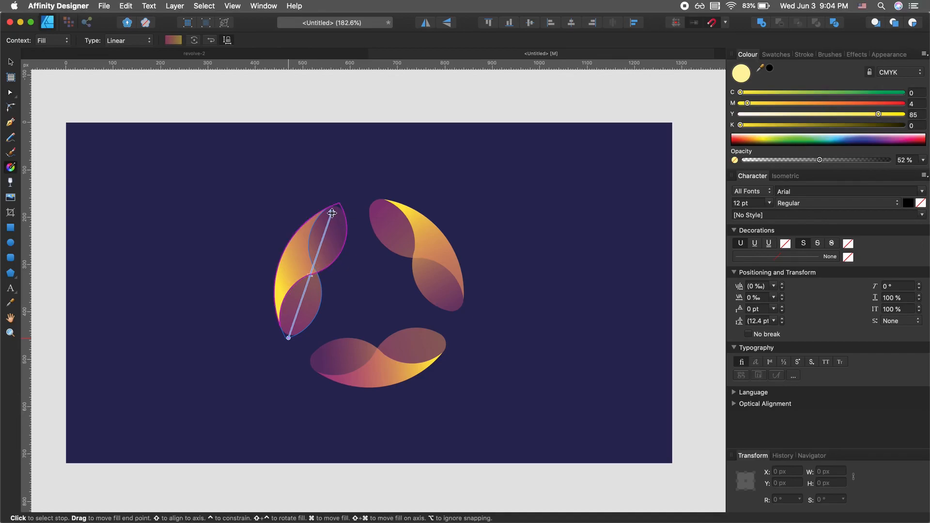
key(b)
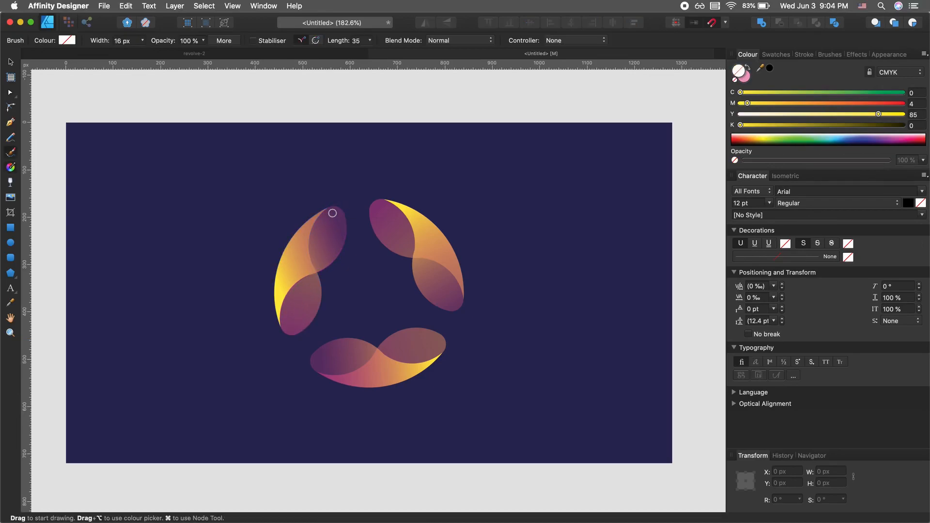
- Redirect the gradient of the bottom pair's right-lobed segment lengthwise, from pink at its right end to yellow past its left end
key(v)
click(420, 341)
key(g)
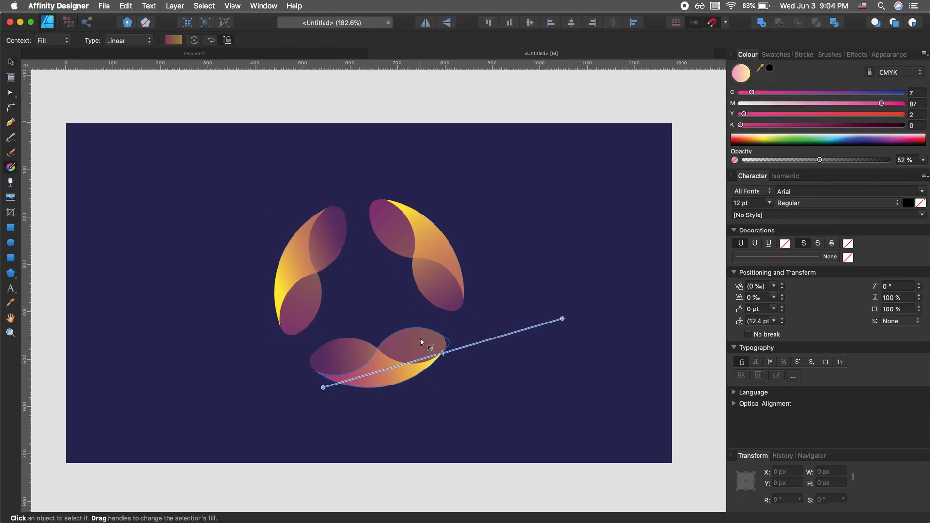
drag(456, 339, 301, 374)
- Reverse the gradient of the bottom pair's left-lobed segment, from pink beyond its right end to yellow at its left rounded end
key(v)
click(402, 375)
key(g)
drag(474, 387, 316, 372)
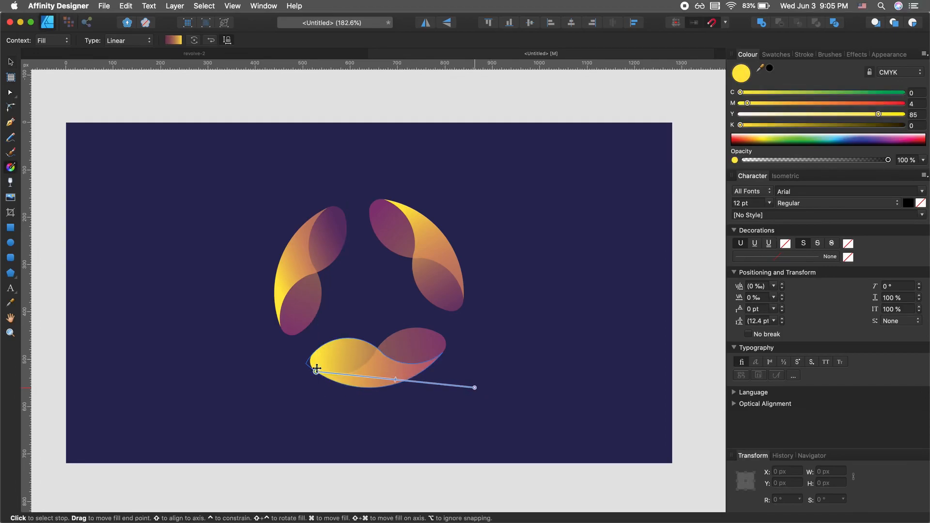
- Redirect the gradient of the upper-right pair's lower-lobed segment, from pink near its upper end to yellow at its lower rounded end
key(v)
click(449, 281)
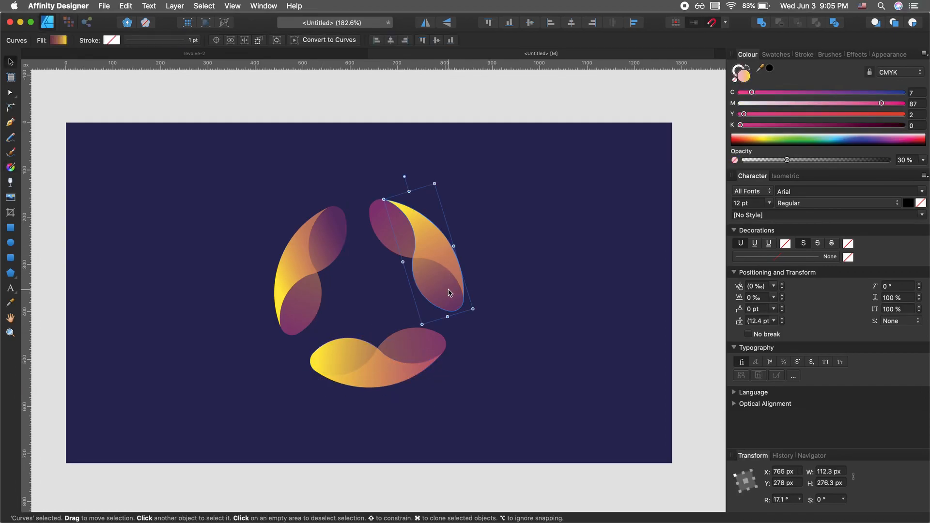
key(g)
drag(476, 314, 453, 315)
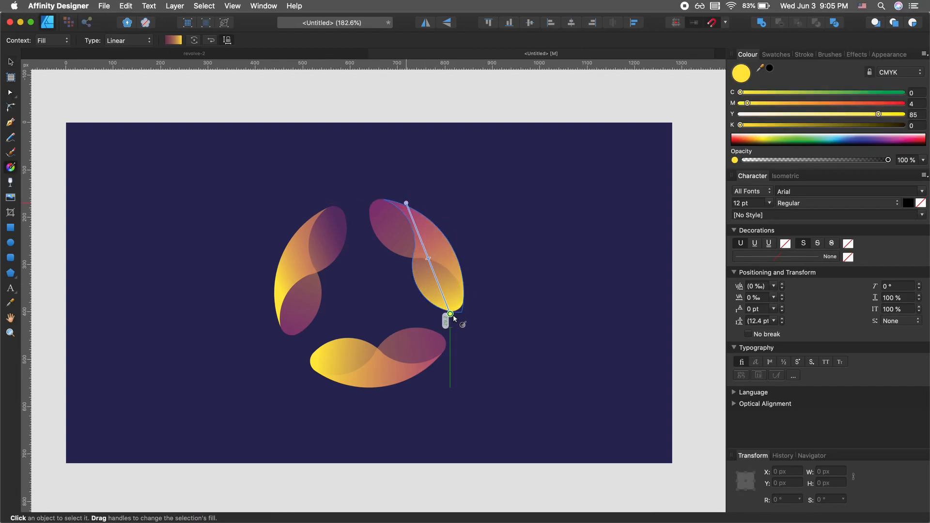
- Redirect the gradient of the left pair's upper-lobed segment diagonally, from pink outside its lower left edge to yellow at its upper tip, and deselect it
key(v)
click(298, 262)
drag(277, 337, 261, 318)
click(319, 235)
key(g)
mouse_move(358, 203)
mouse_down()
mouse_move(276, 276)
mouse_move(268, 312)
mouse_move(347, 207)
mouse_up()
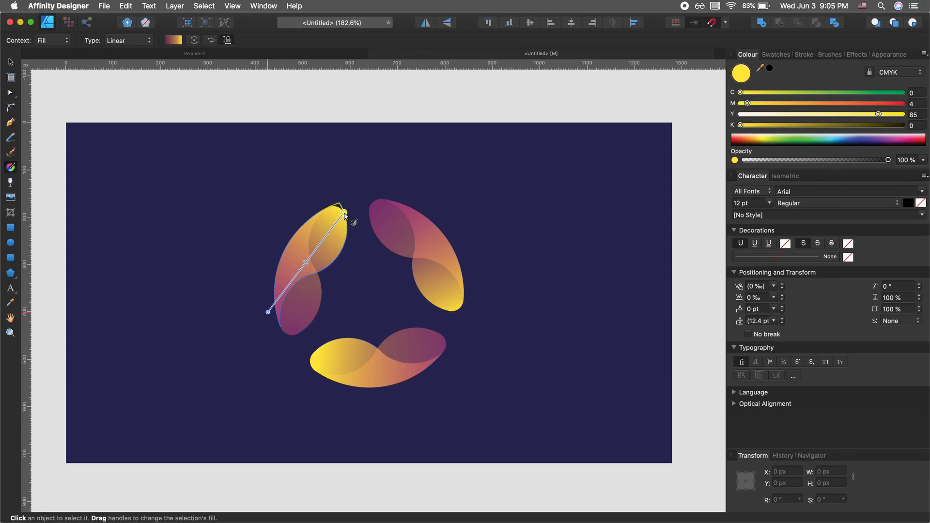
key(v)
click(387, 298)
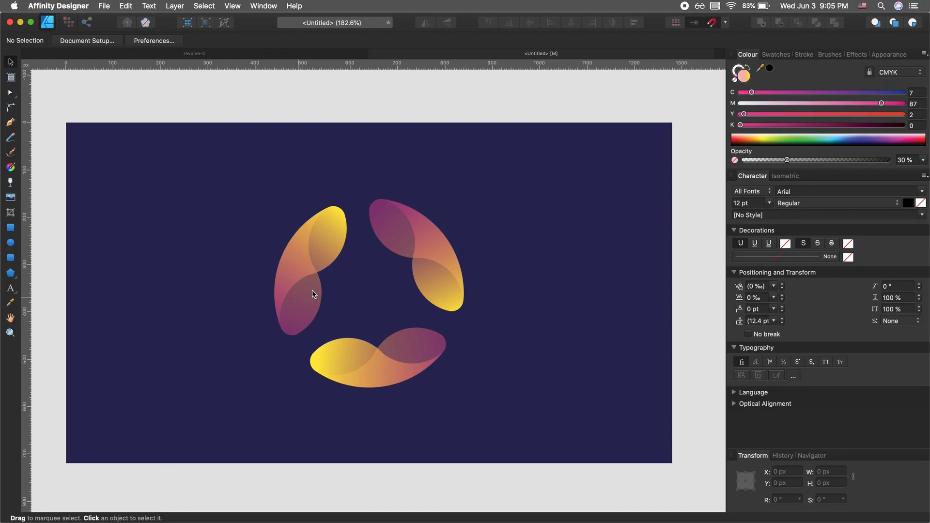
- Select all six logo segments and set their fill opacity to 100 %
drag(514, 188, 206, 442)
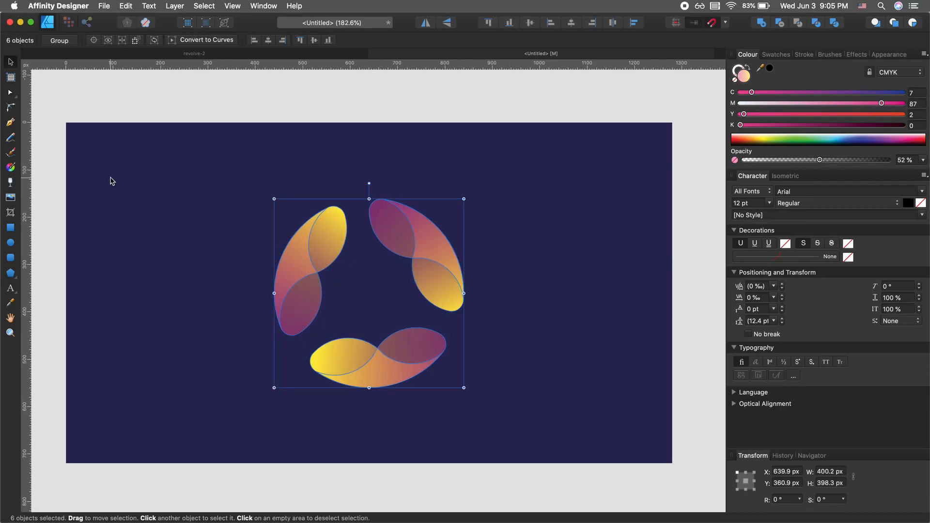
key(a)
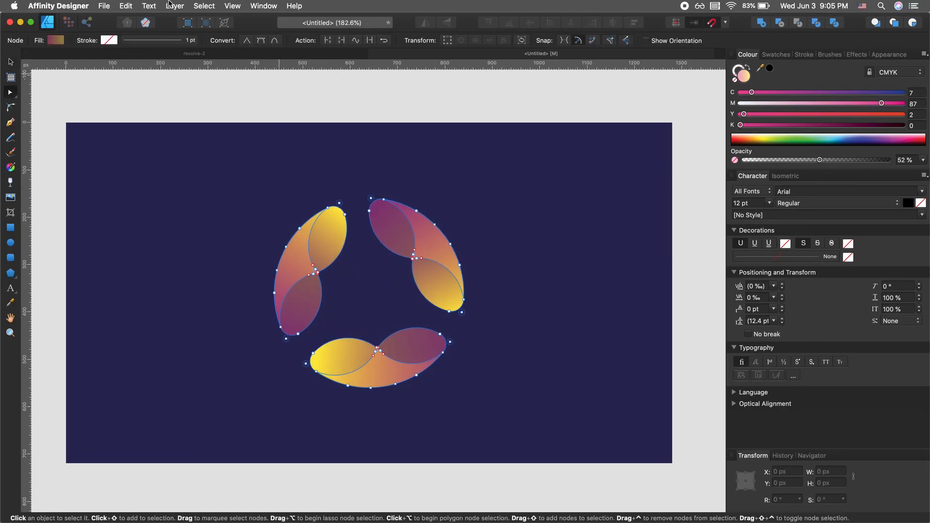
click(56, 41)
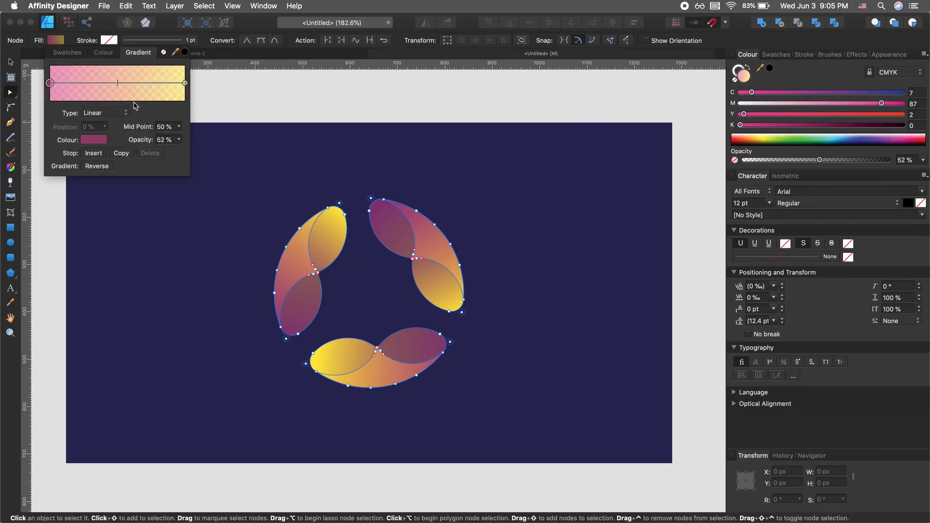
click(179, 140)
click(823, 150)
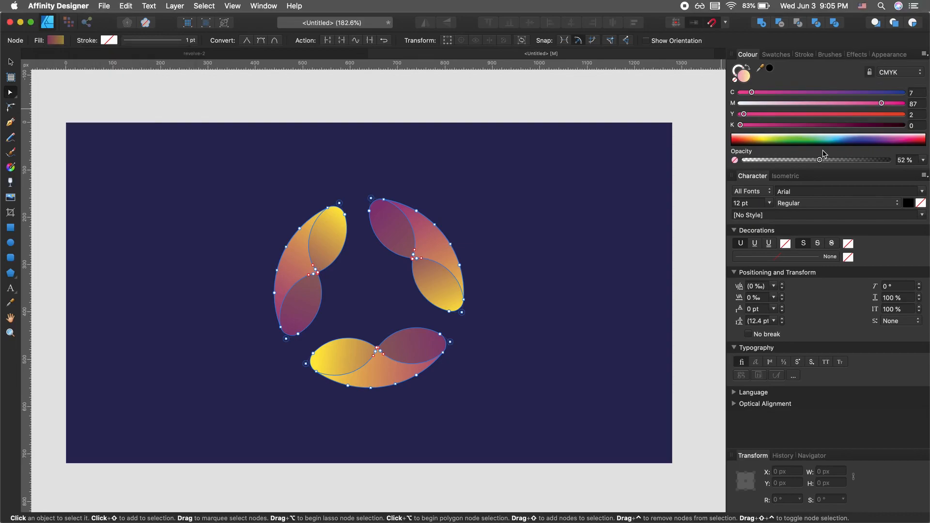
drag(824, 162, 912, 165)
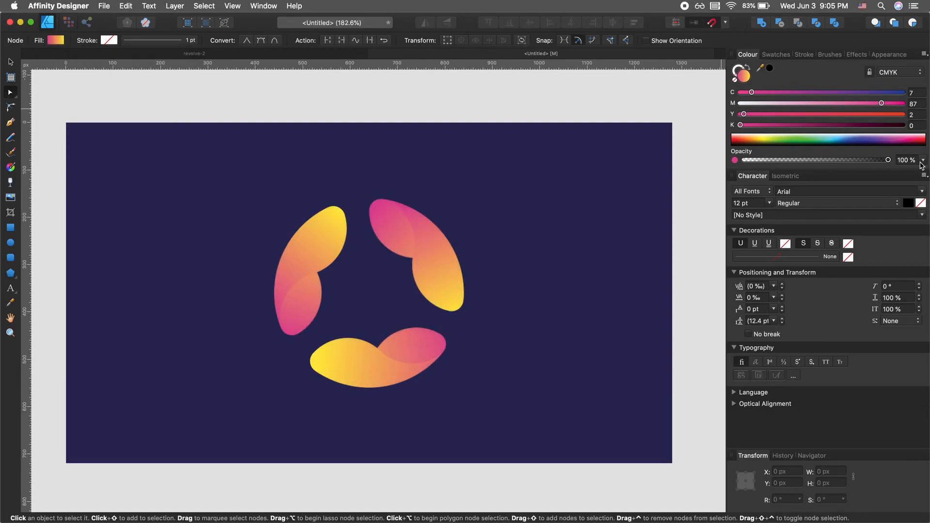
- Lower the opacity of the pink gradient stop on all six segments to 50 %, and close the gradient settings
click(56, 40)
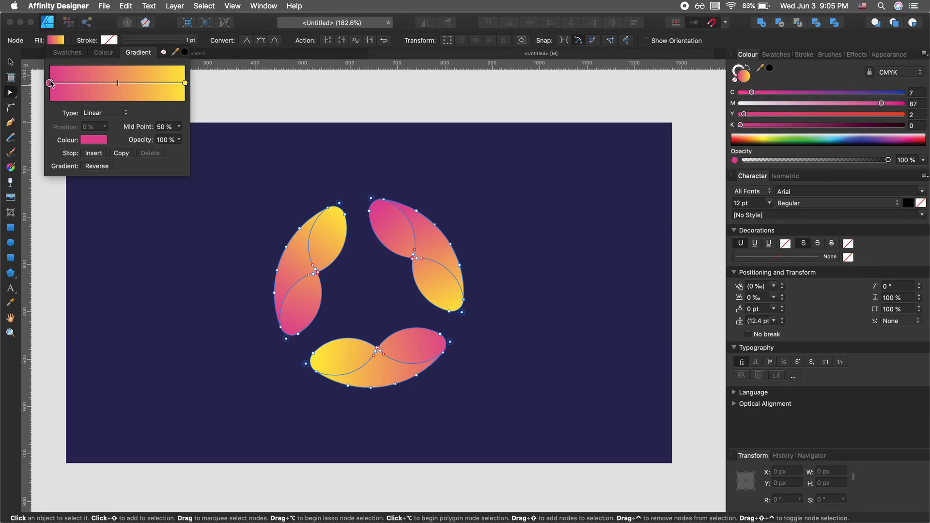
click(93, 140)
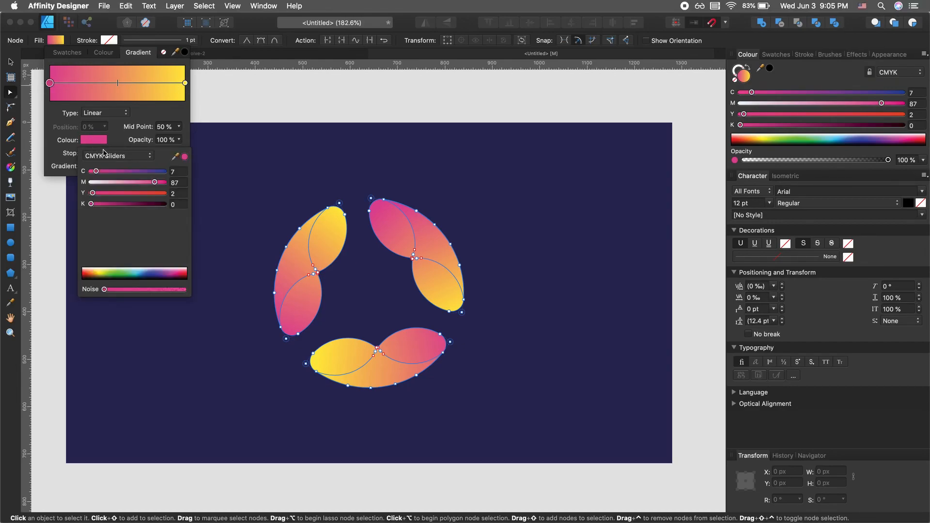
click(179, 143)
drag(176, 153, 119, 156)
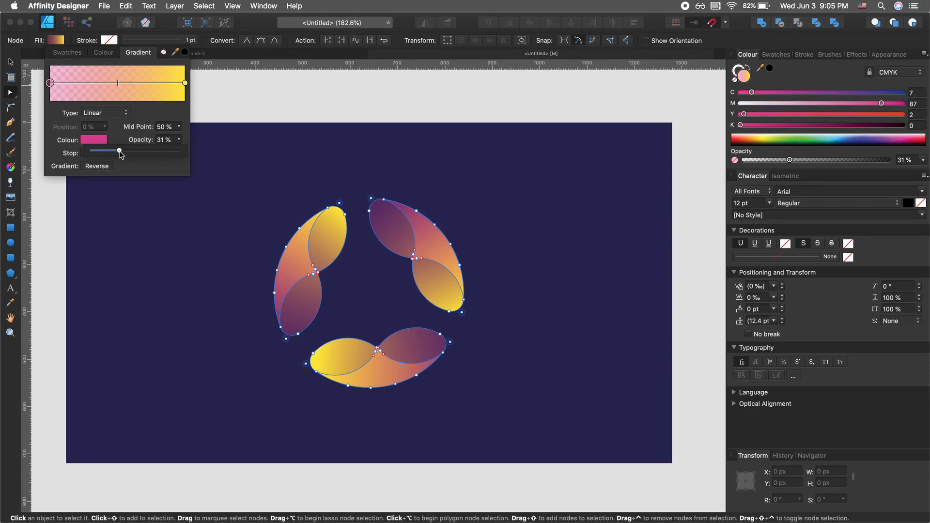
drag(121, 154, 136, 155)
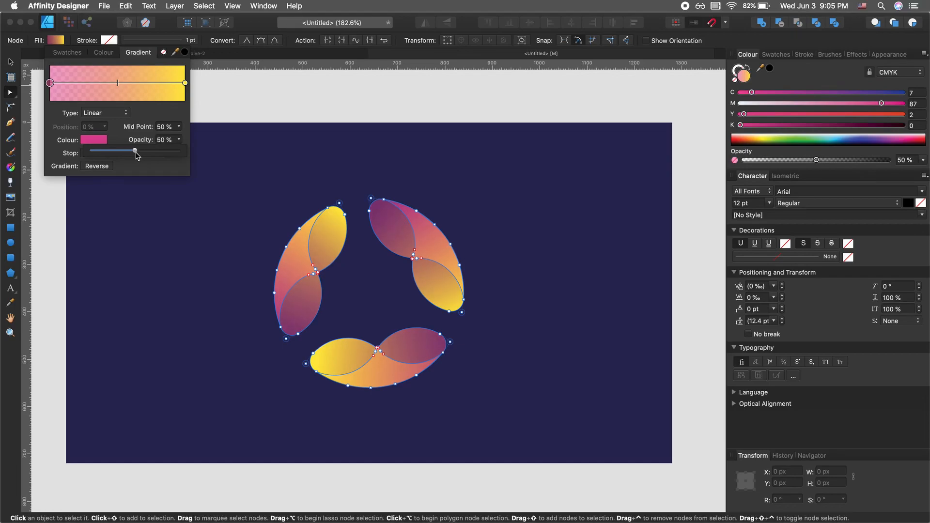
click(400, 208)
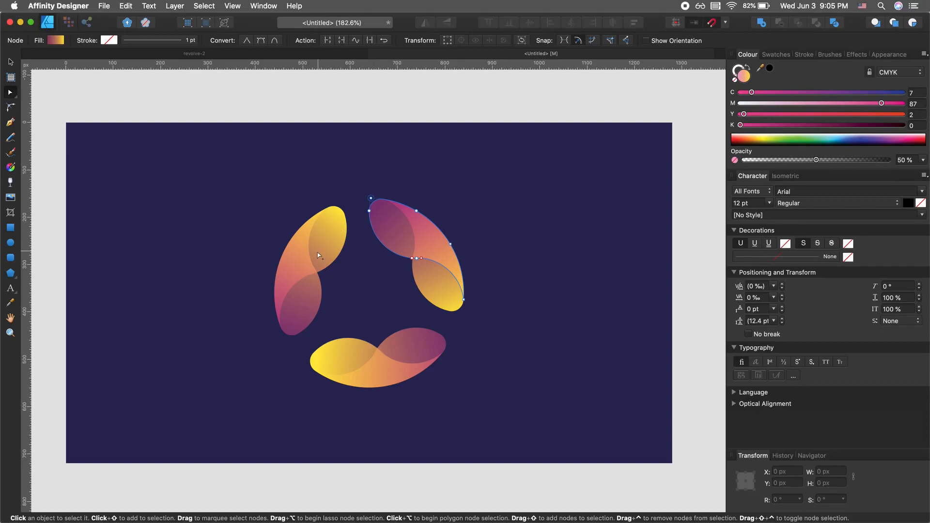
- Add the pink-lobed segments of the left and bottom pairs to the selection and lower the opacity of their yellow gradient stop
shift+click(302, 307)
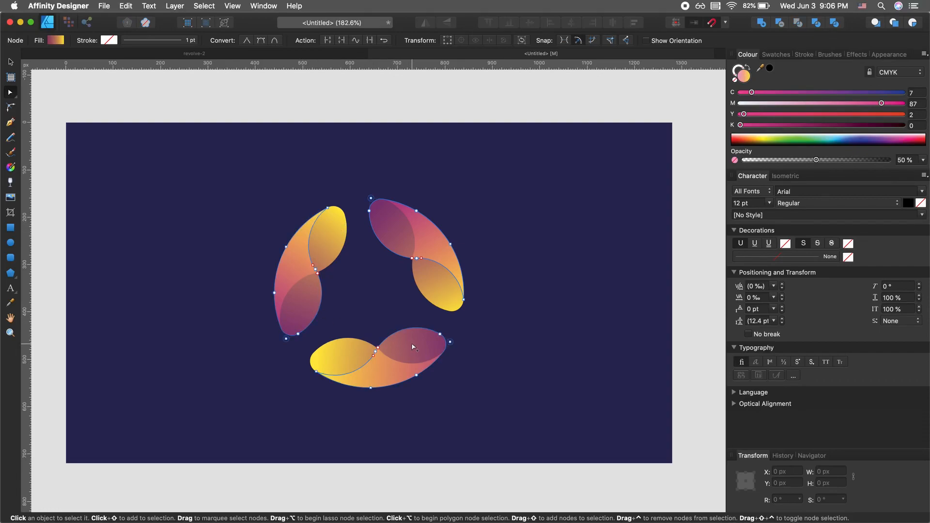
shift+click(419, 349)
click(56, 40)
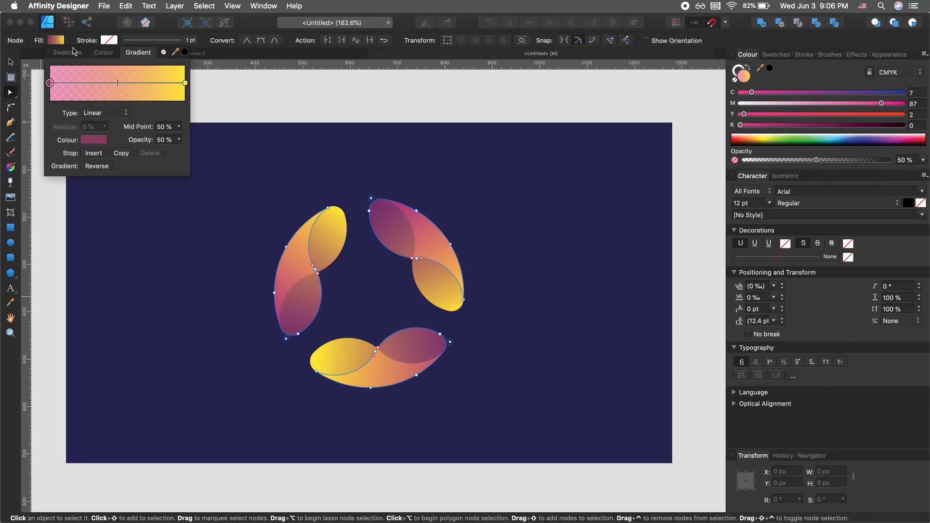
click(185, 84)
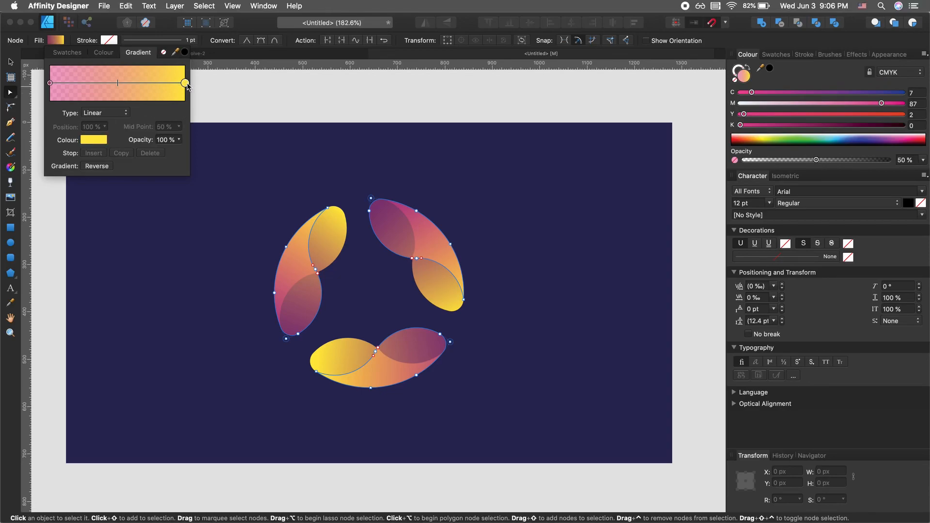
click(95, 140)
click(180, 140)
click(182, 141)
drag(179, 151, 133, 155)
- Lower the pink gradient stop's opacity to 26 % on the three pink-lobed segments, and deselect them
click(49, 83)
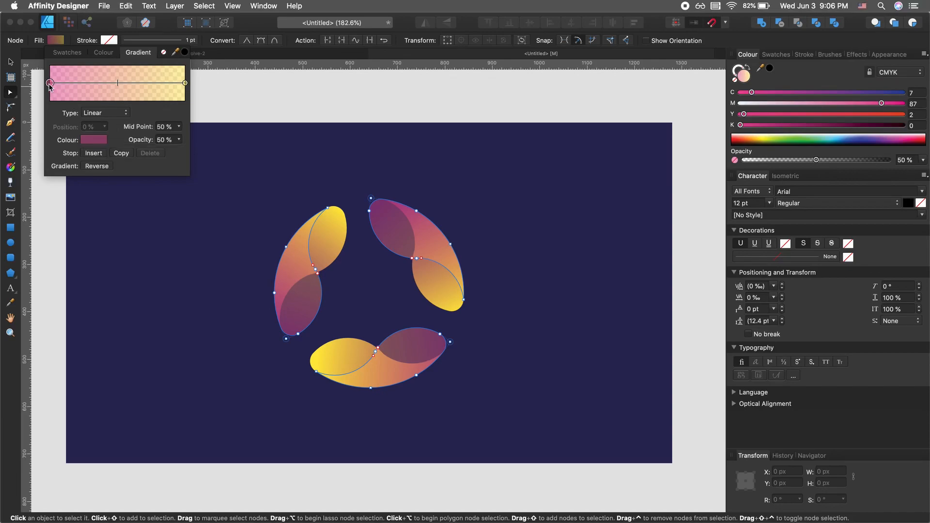
click(99, 141)
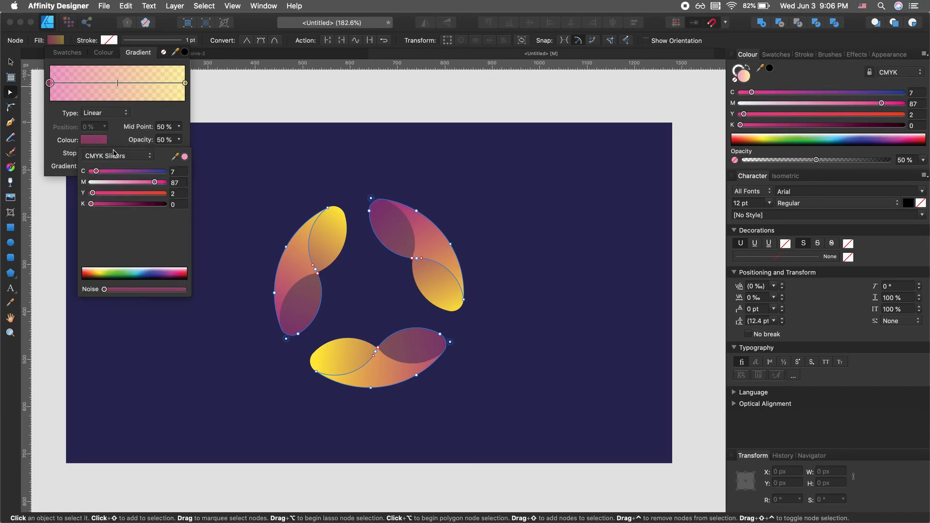
click(179, 140)
drag(179, 151, 157, 154)
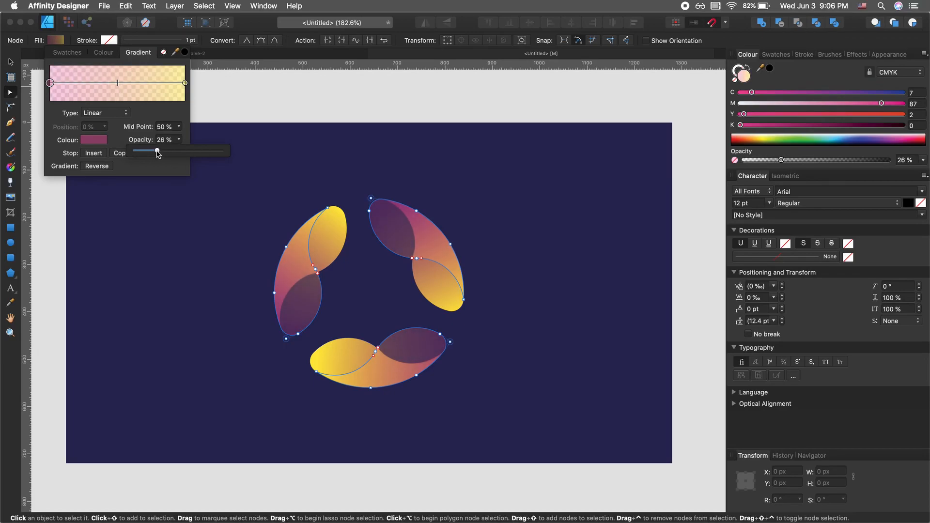
click(337, 175)
click(321, 187)
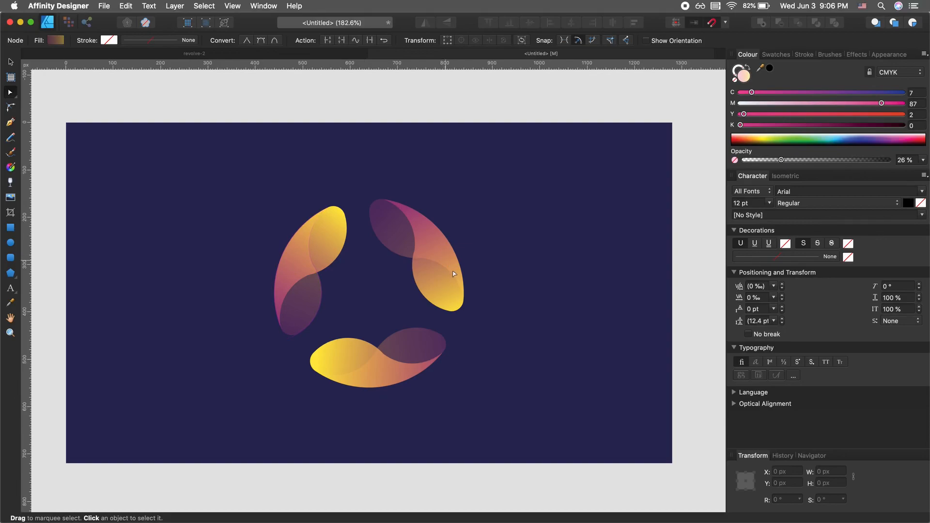
- Change the background rectangle's fill to dark purple #340C50 and lock the rectangle again
scroll(465, 302, up, 1)
key(v)
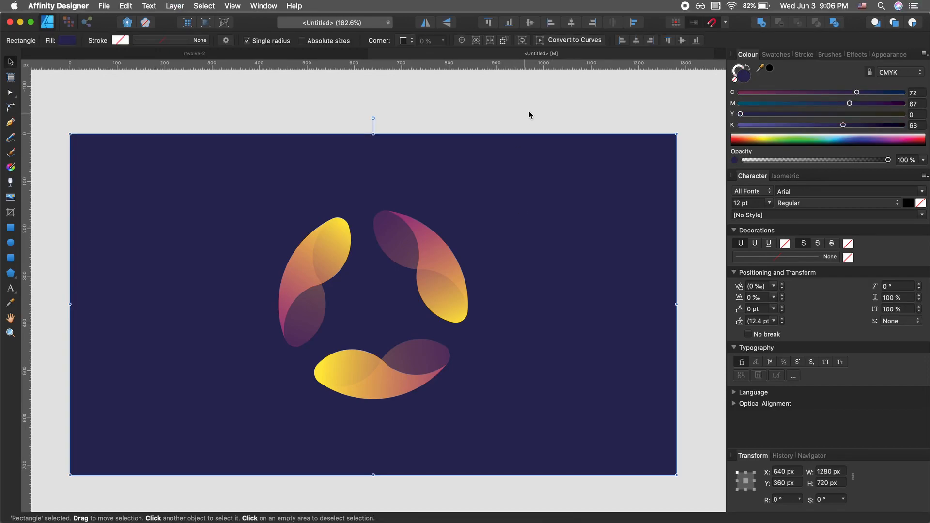
double_click(746, 78)
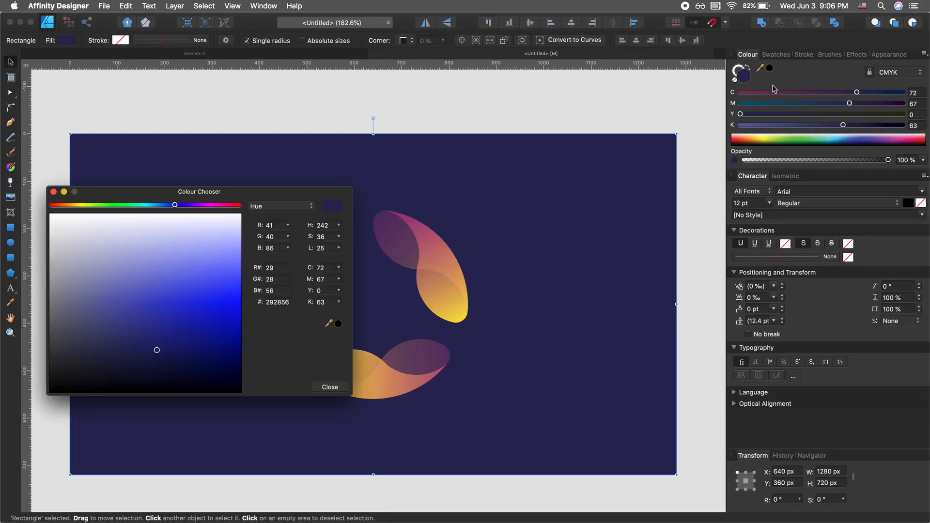
drag(180, 205, 195, 210)
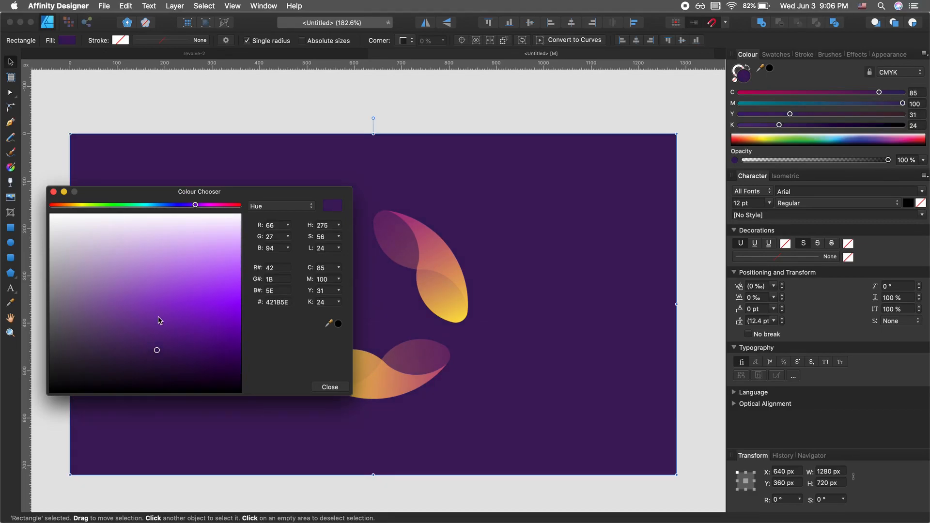
mouse_move(159, 352)
mouse_down()
mouse_move(172, 367)
mouse_move(152, 362)
mouse_move(190, 360)
mouse_up()
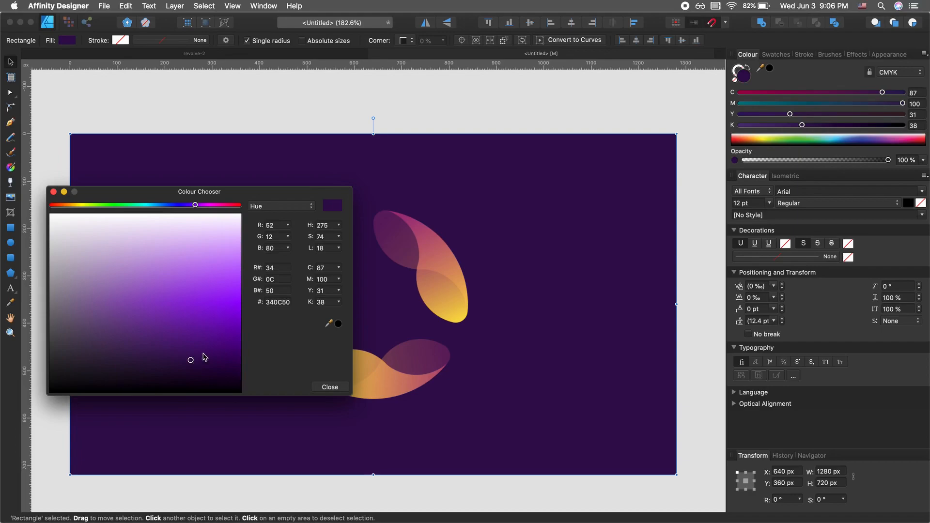
click(324, 392)
key(a)
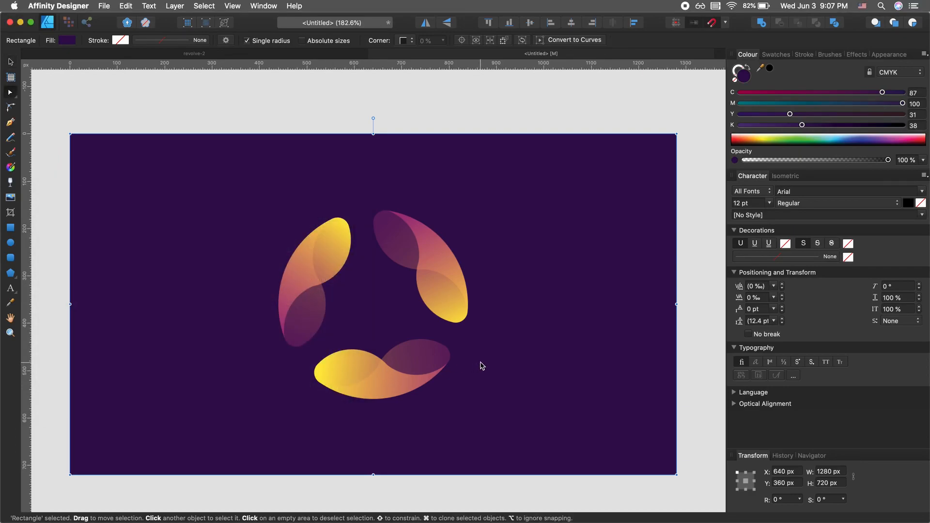
key(super+l)
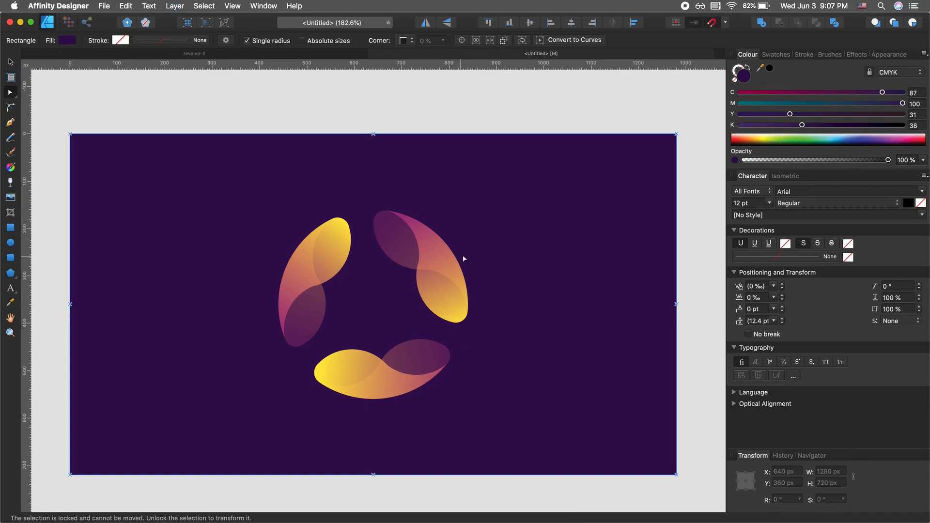
- Shift the yellow gradient stop of the three yellow-lobed segments to orange by raising its magenta, and deselect them
click(464, 289)
shift+click(324, 303)
shift+click(342, 383)
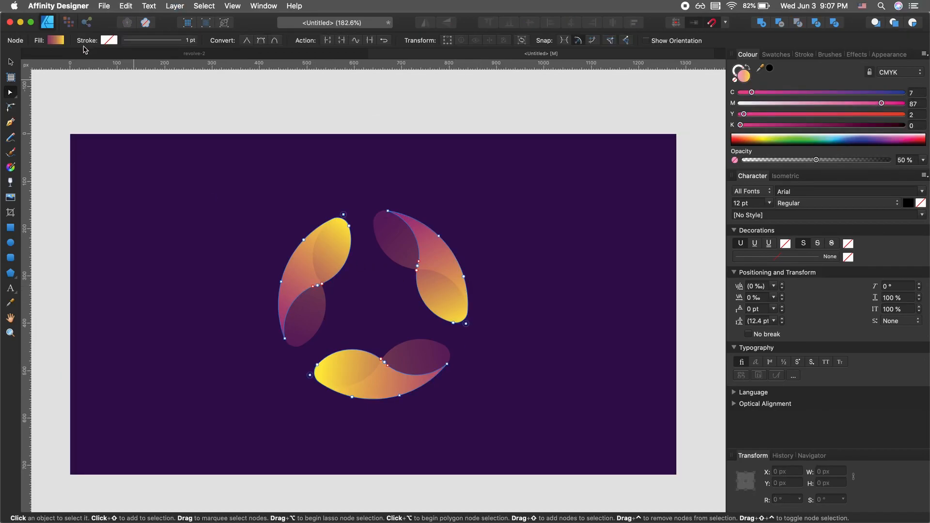
click(59, 45)
click(185, 83)
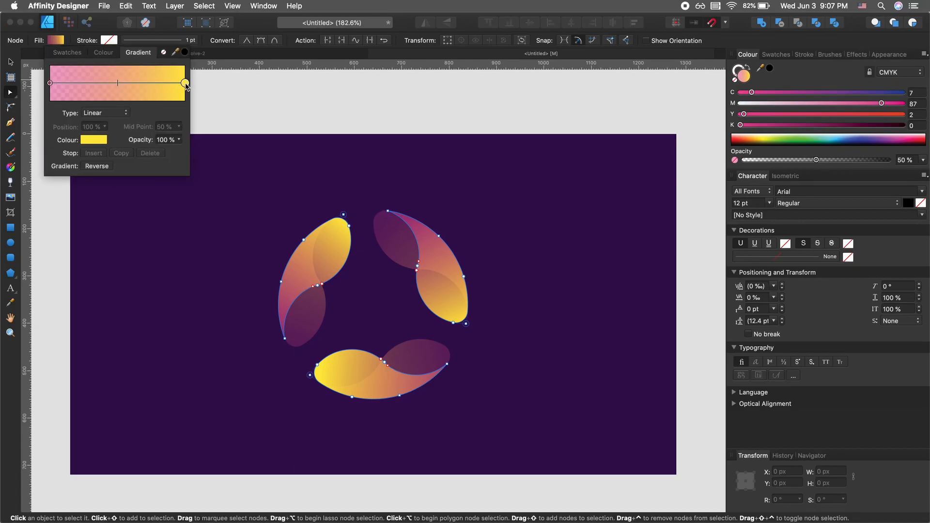
click(104, 141)
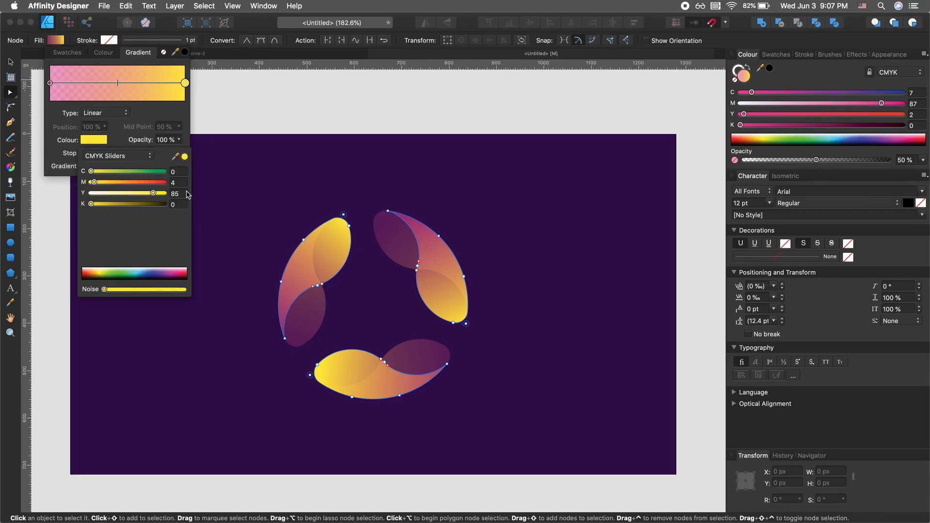
mouse_move(94, 183)
mouse_down()
mouse_move(163, 195)
mouse_move(110, 185)
mouse_up()
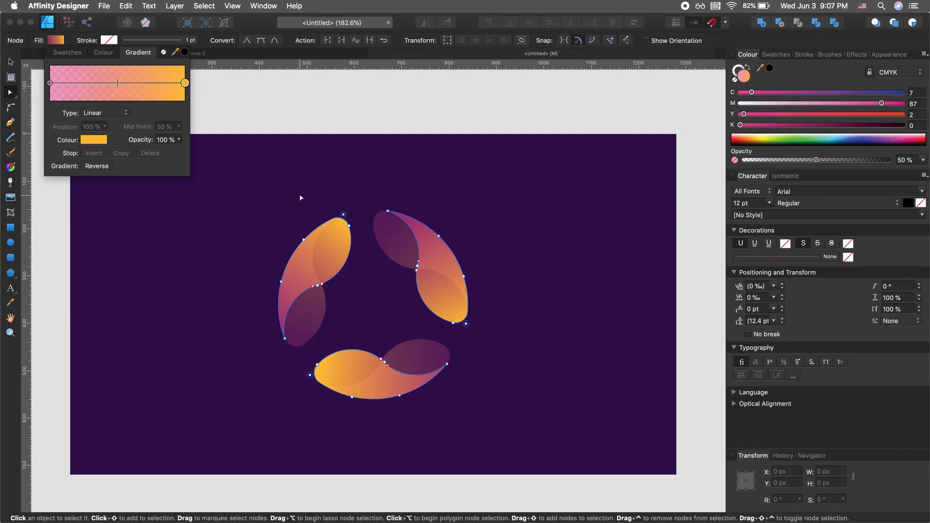
click(394, 163)
click(394, 164)
- Select all six logo segments, scale them down proportionally and group them
key(v)
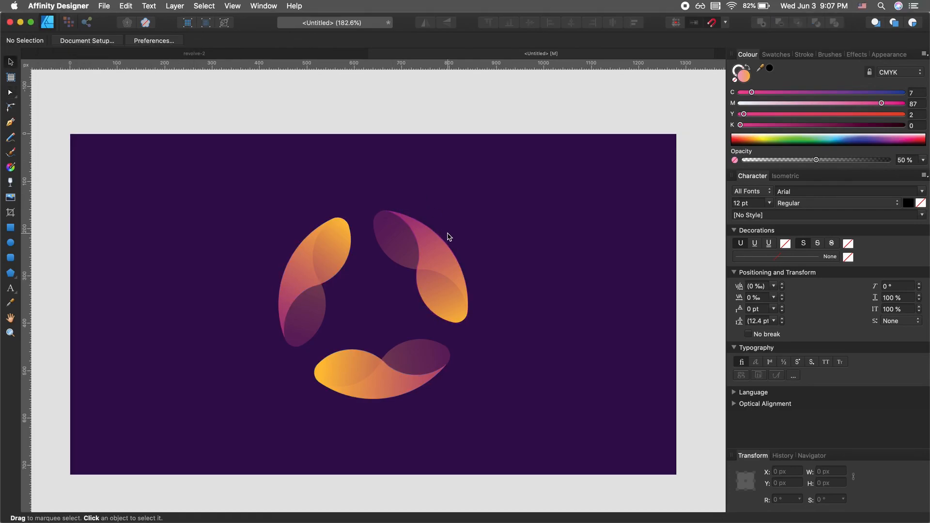
click(436, 282)
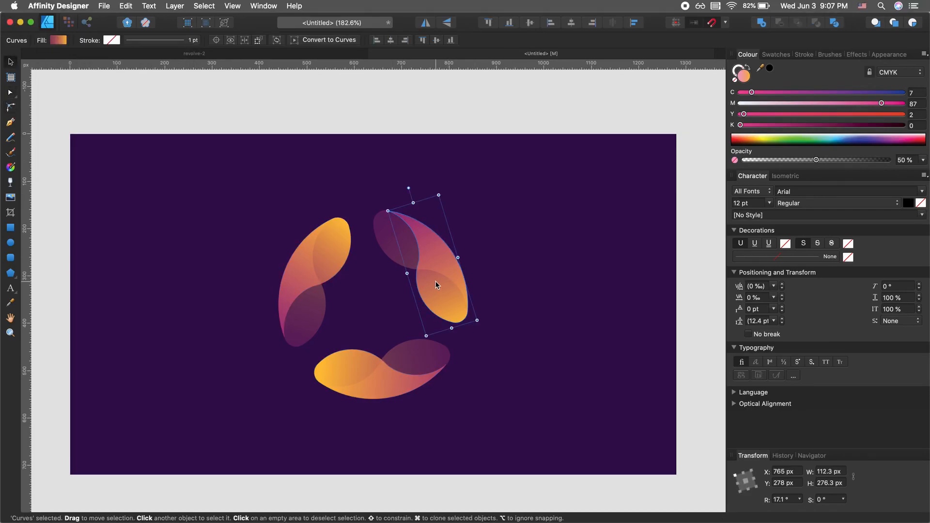
shift+click(335, 253)
shift+click(361, 381)
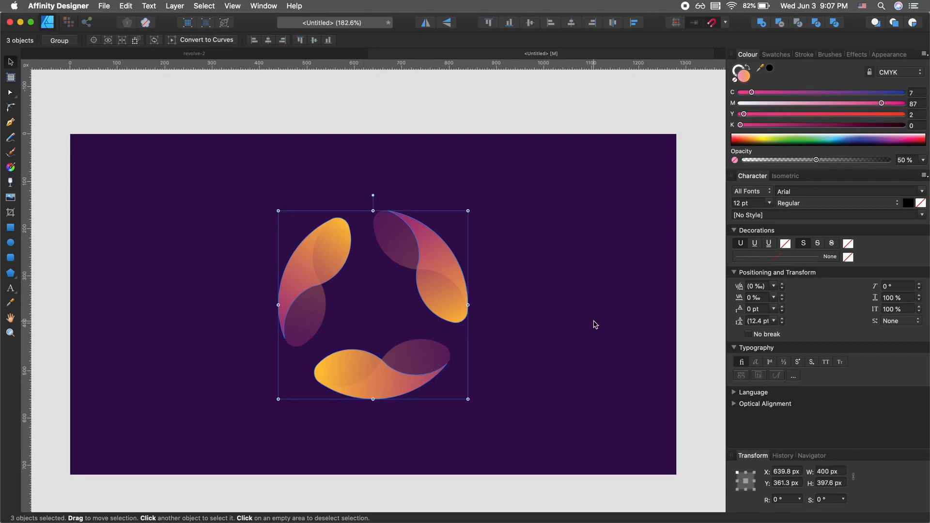
click(509, 262)
drag(531, 193, 266, 407)
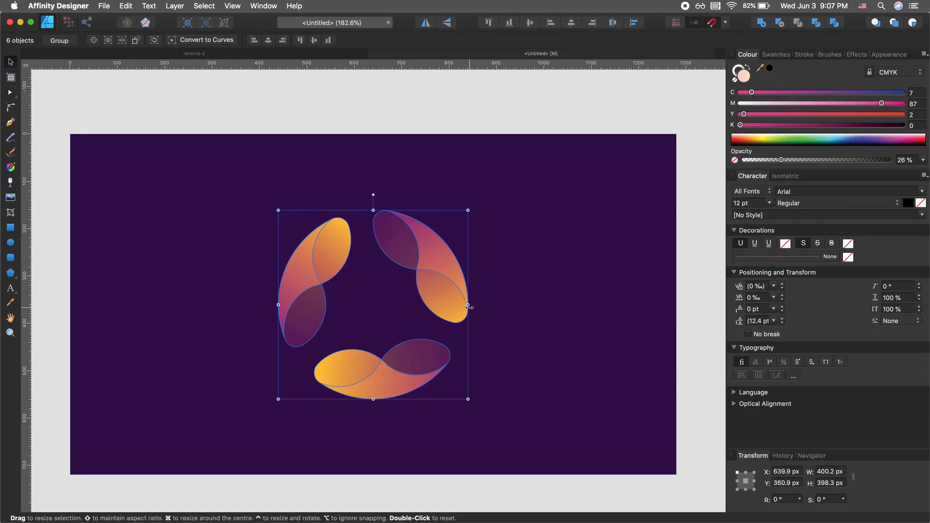
drag(468, 307, 438, 305)
click(477, 320)
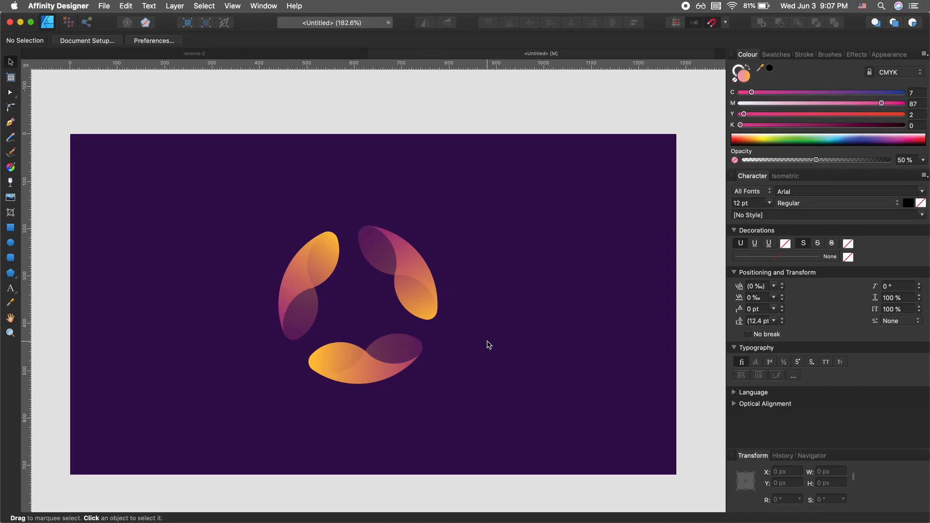
- Move the grouped logo symbol into the left half of the background, keeping its height, and deselect it
click(405, 292)
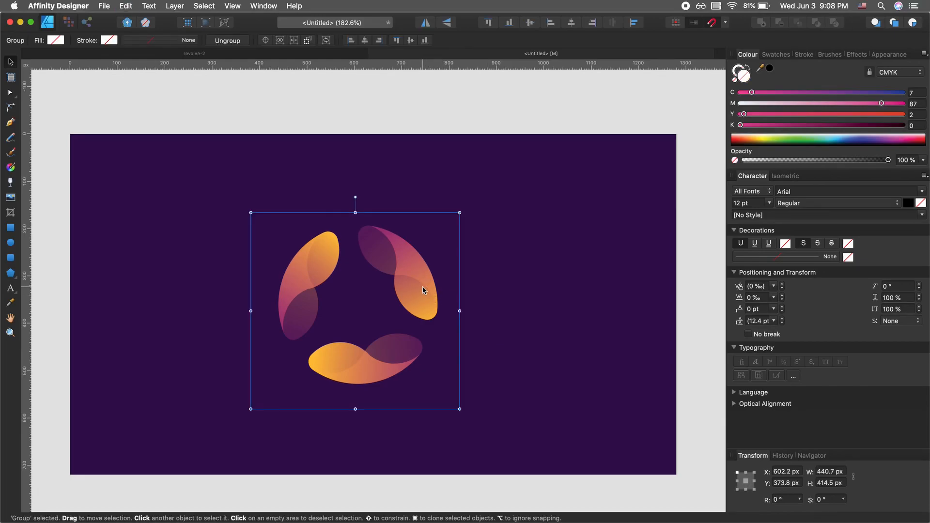
drag(425, 290, 319, 286)
click(414, 301)
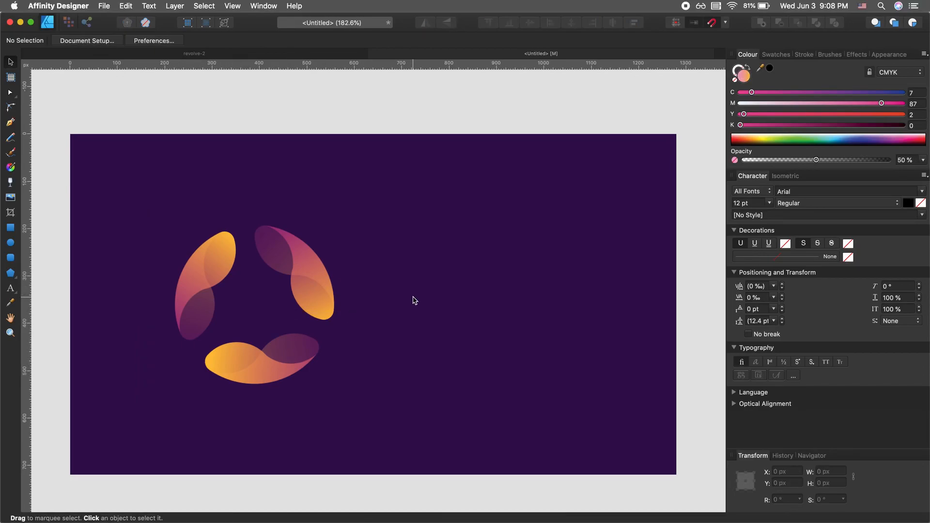
- Add the art text "Revolve" to the right of the logo symbol at 13 pt
key(t)
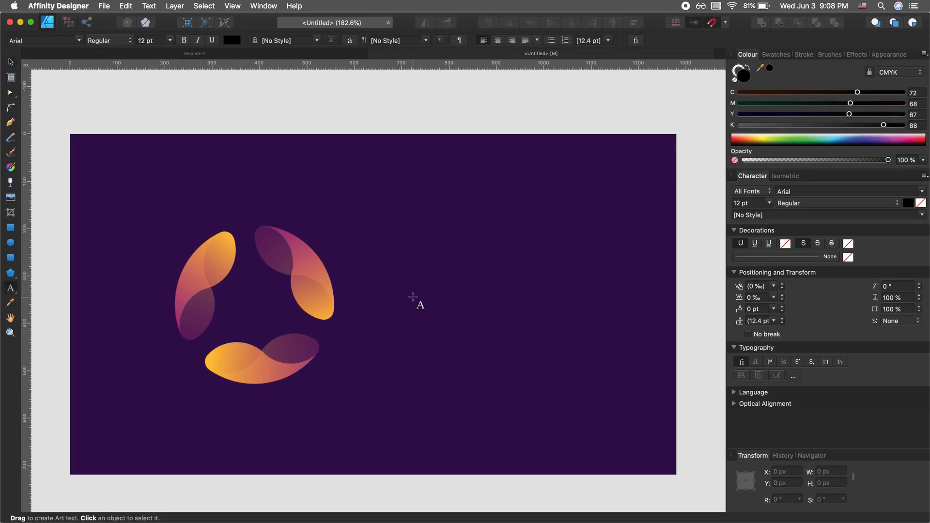
click(389, 305)
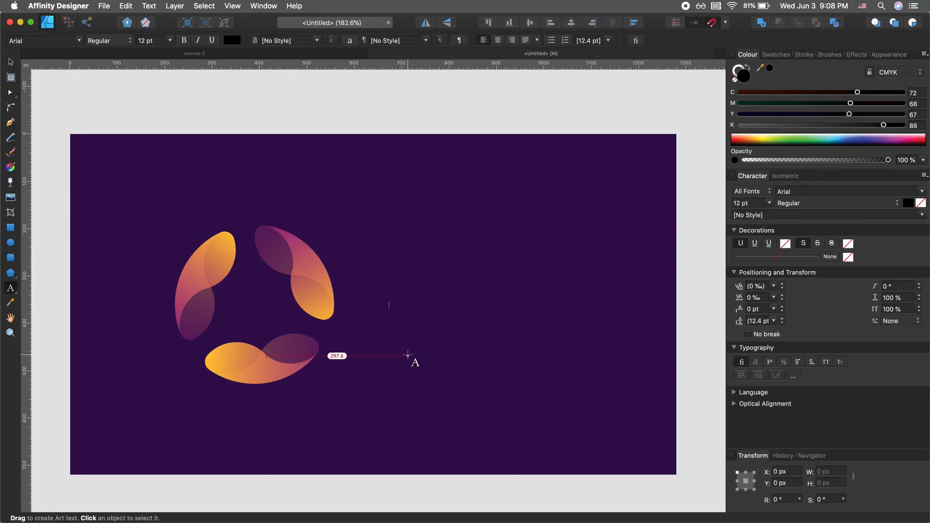
text(Revolve)
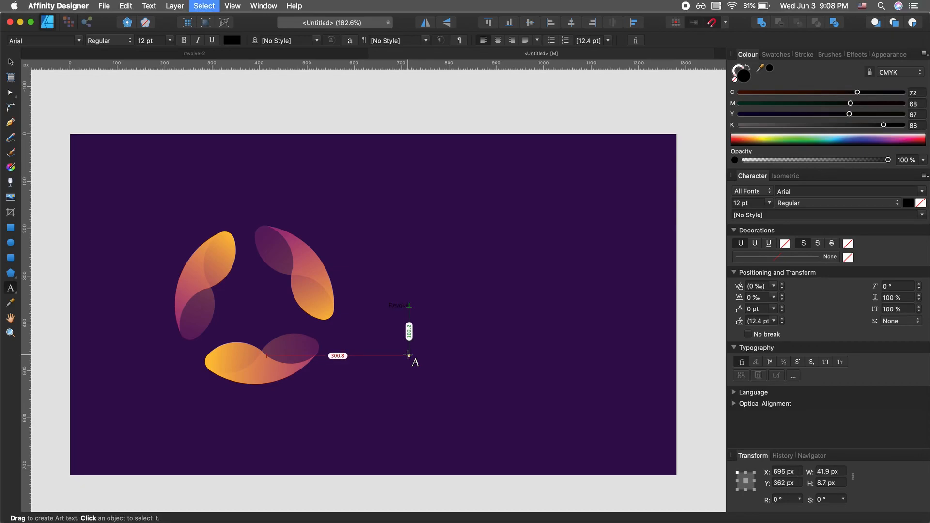
key(super+a)
key(super+shift+period)
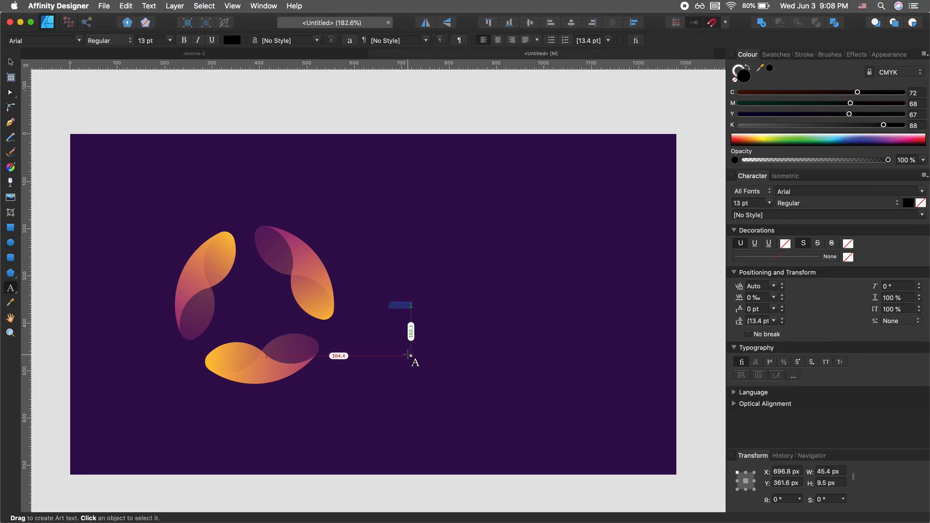
key(Escape)
key(Escape)
key(v)
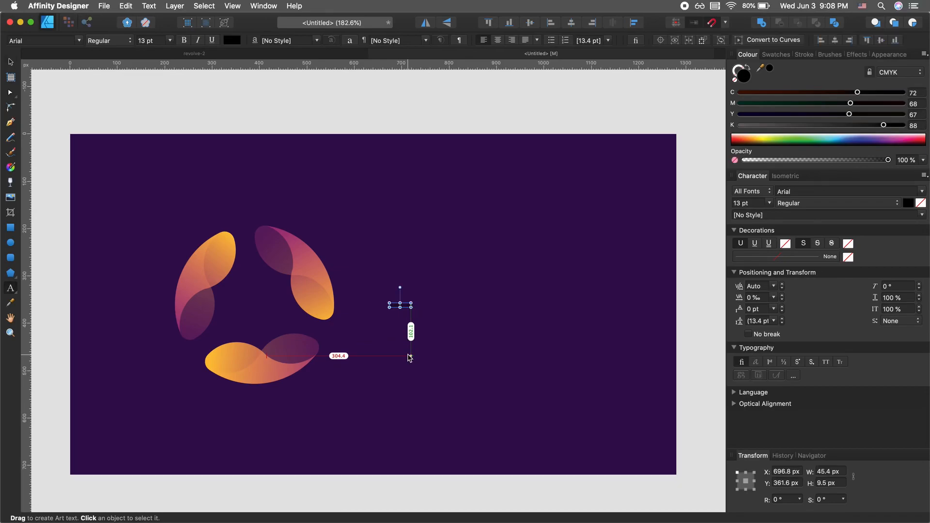
- Enlarge the "Revolve" text to about 122.6 pt, centre it vertically beside the symbol, and fill it white
drag(413, 303, 587, 229)
drag(522, 291, 500, 309)
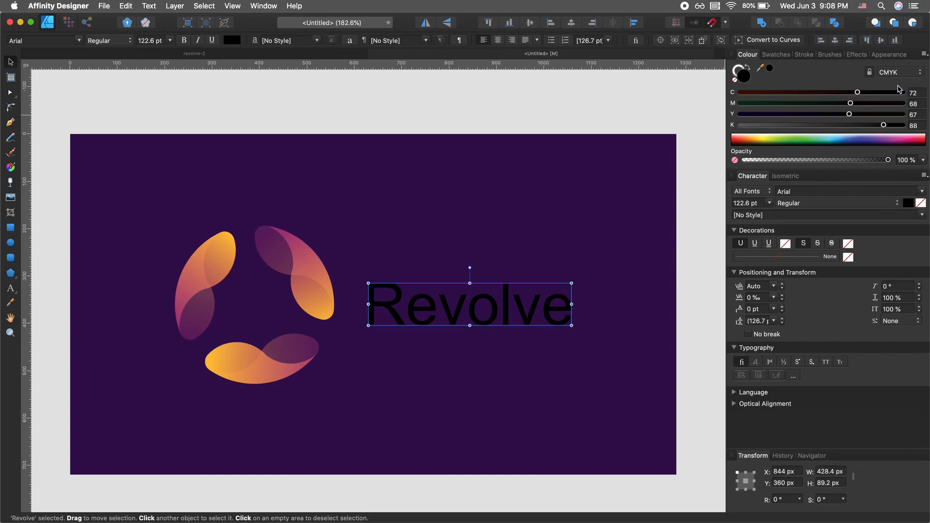
drag(804, 144, 767, 134)
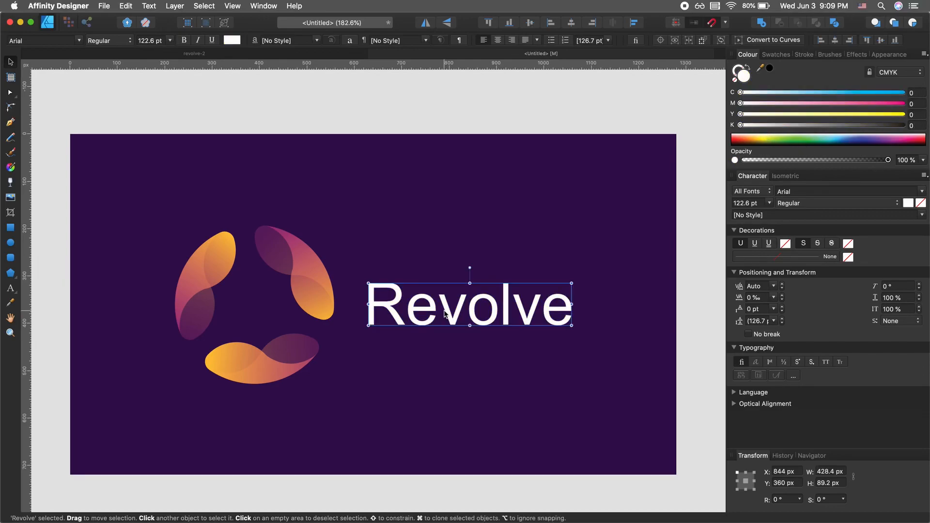
- Set the "Revolve" text's font to Poppins and display it in all caps
click(63, 42)
text(Poppins)
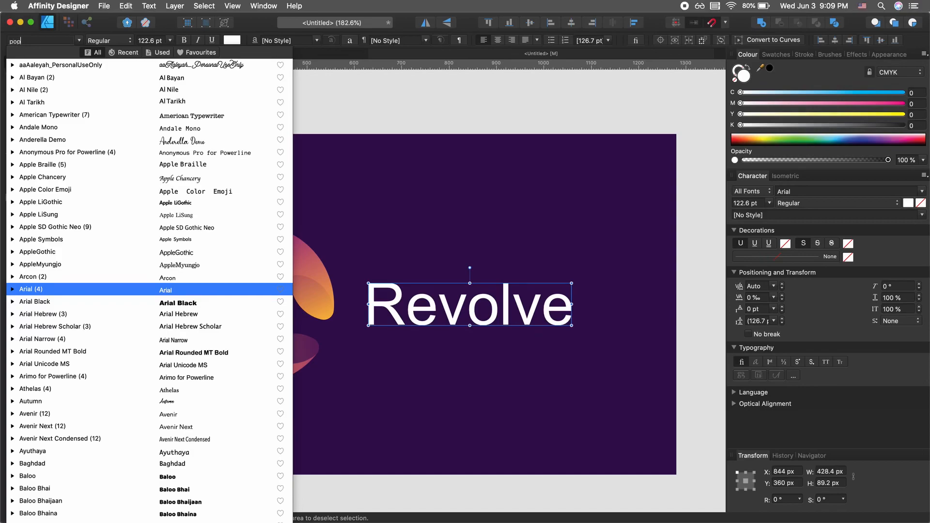
key(Return)
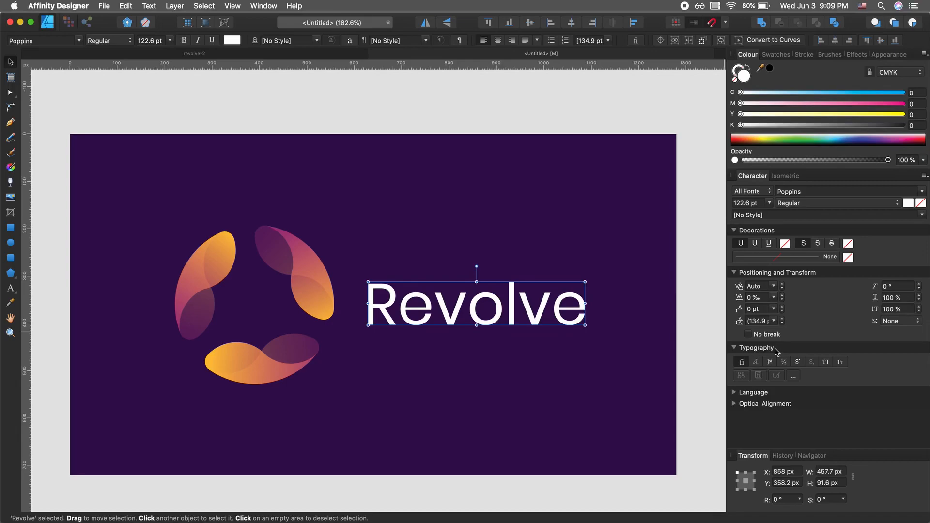
click(826, 362)
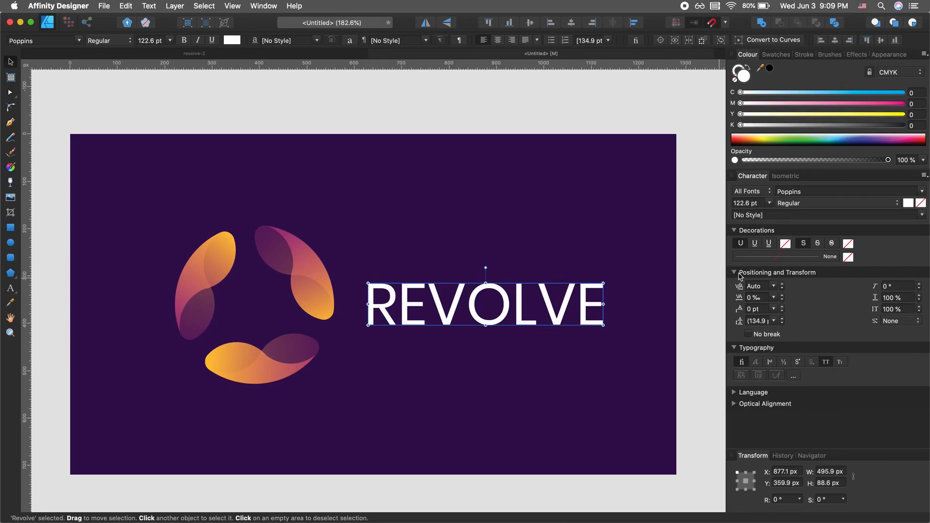
- Try 50 ‰ tracking on the "REVOLVE" text, then set its tracking to 100 ‰
click(774, 298)
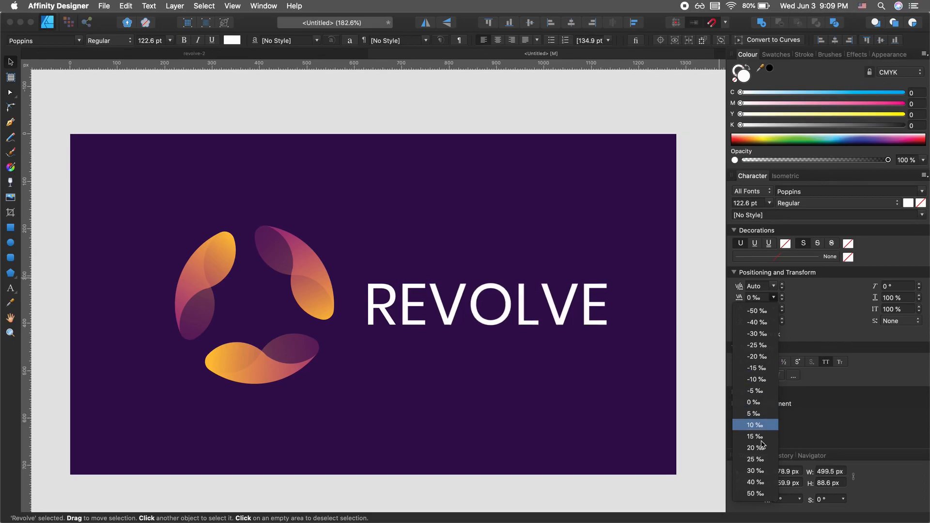
click(755, 493)
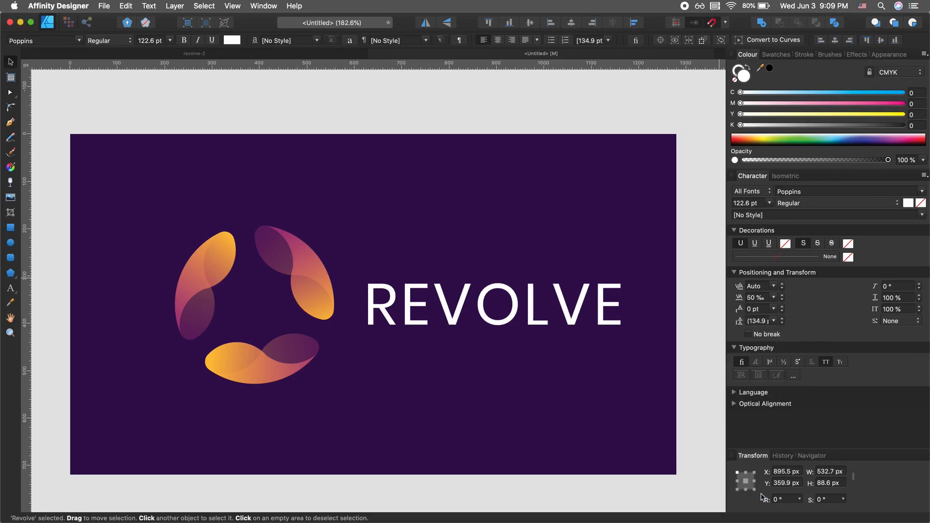
click(752, 297)
text(100)
key(Return)
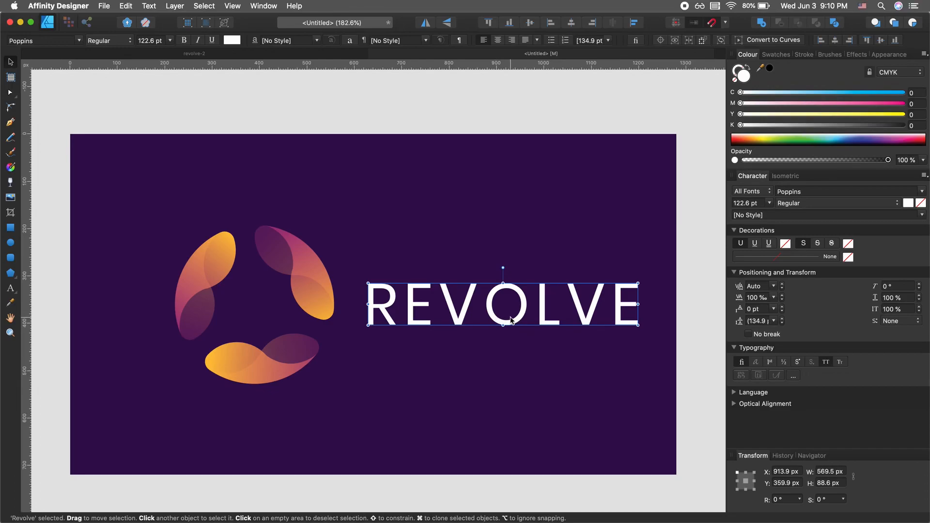
- Widen the "REVOLVE" text's letter spacing in small increments, trying wider values, and settle on 150 ‰ tracking
key(alt+Right)
key(alt+Left)
key(alt+Right)
key(alt+Right)
key(alt+Right)
key(alt+Right)
key(alt+Right)
key(alt+Right)
key(alt+Right)
key(alt+Right)
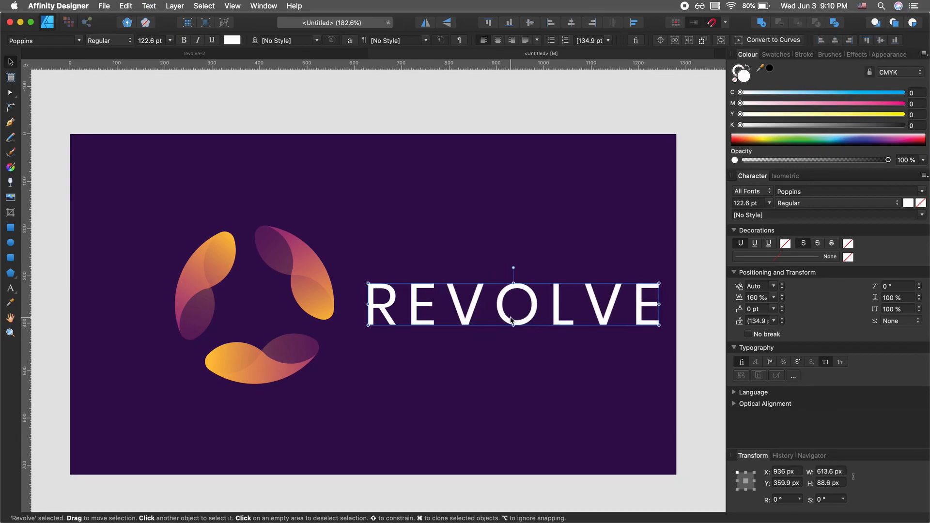
key(alt+Right)
key(alt+Right)
key(alt+Left)
key(alt+Left)
key(alt+Left)
key(alt+Left)
key(alt+Left)
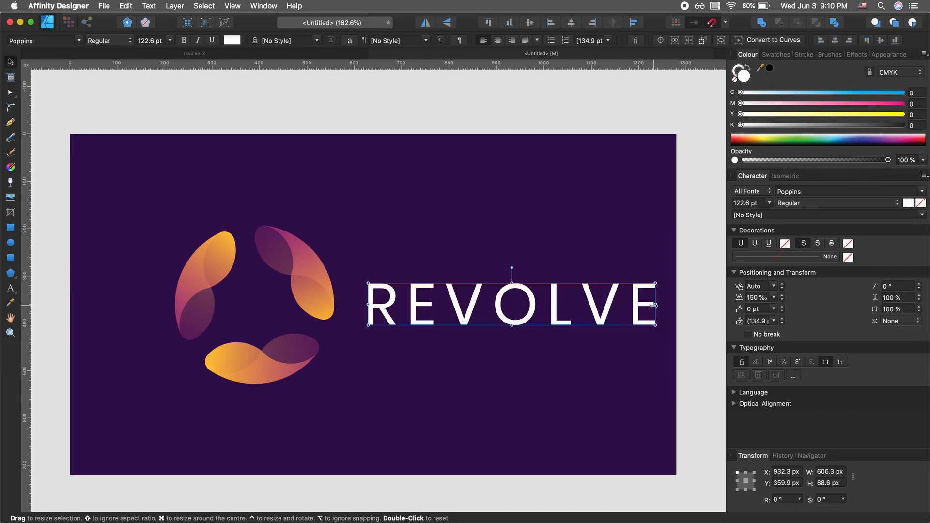
- Scale the "REVOLVE" text down to about 89.4 pt, keeping it vertically centred beside the symbol, and deselect it
drag(654, 305, 574, 312)
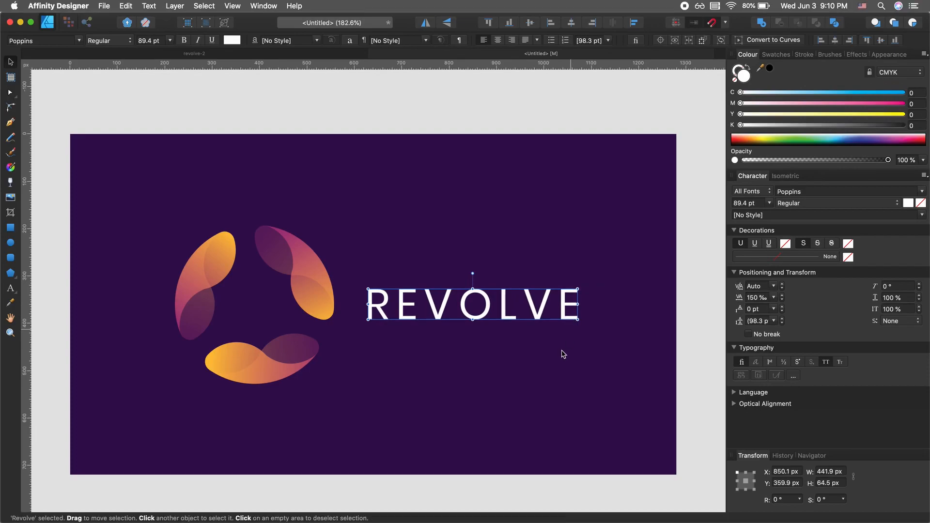
click(540, 384)
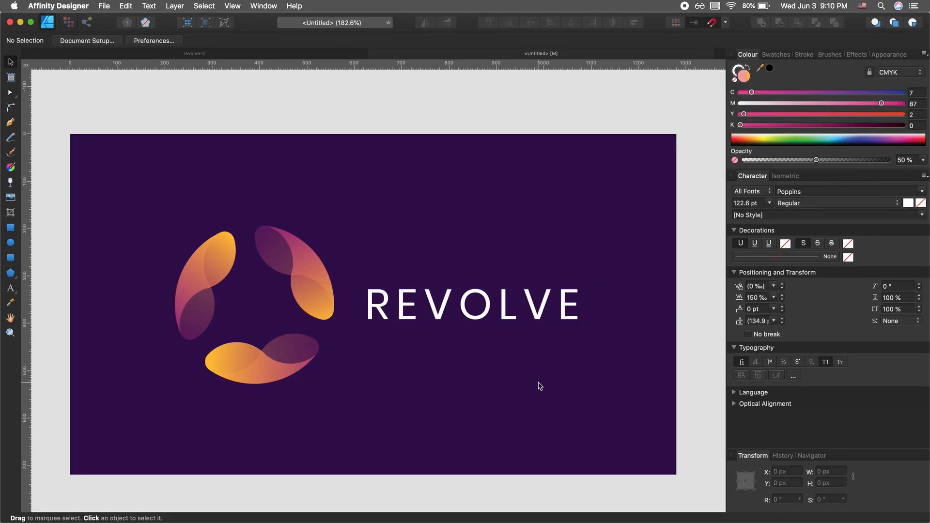
- Hide the interface panels and examine the finished logo and wordmark on the dark purple background
scroll(540, 386, down, 2)
scroll(540, 386, left, 2)
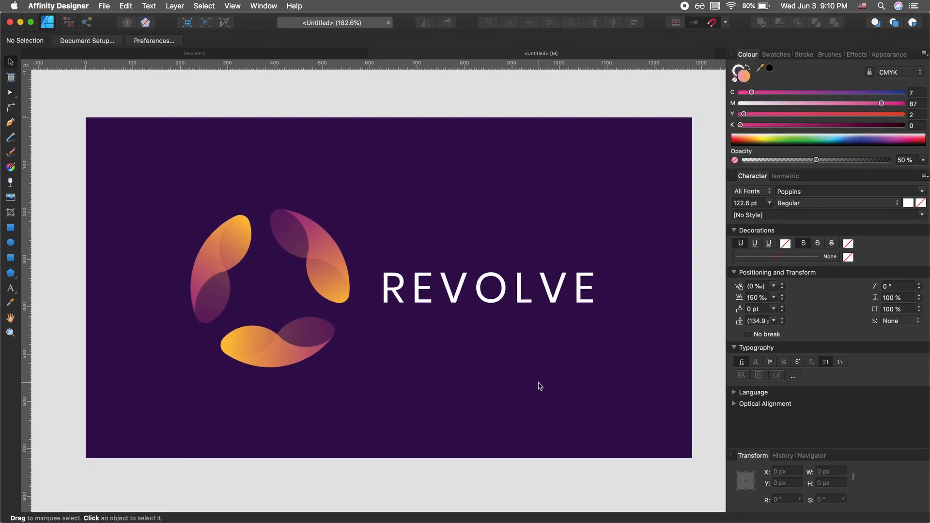
key(f)
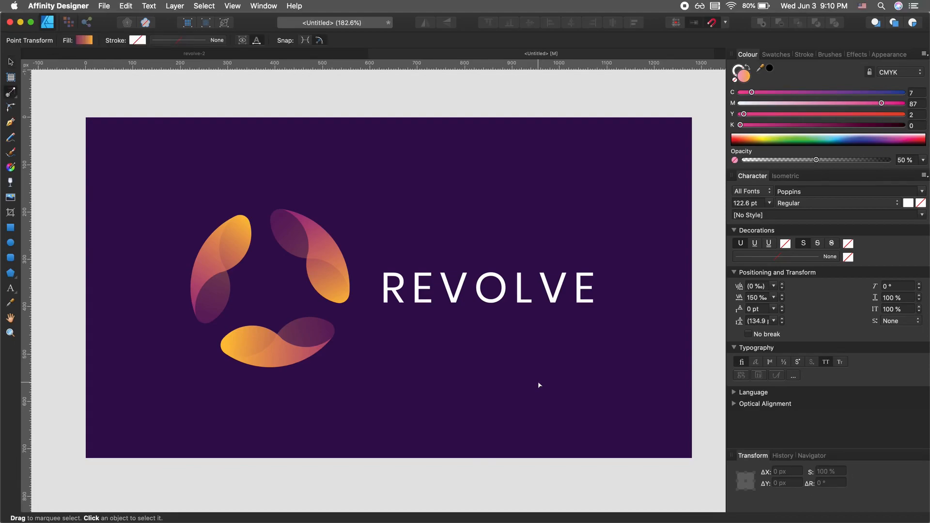
key(v)
key(Tab)
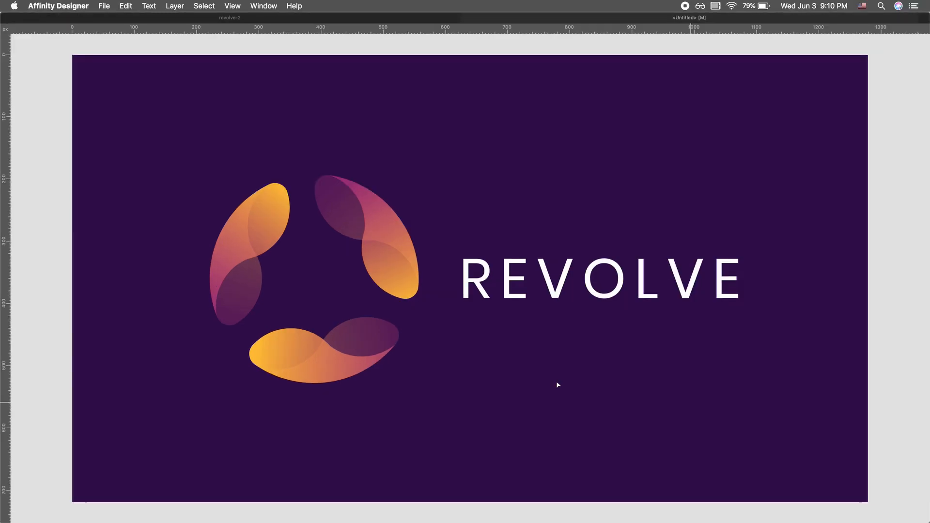